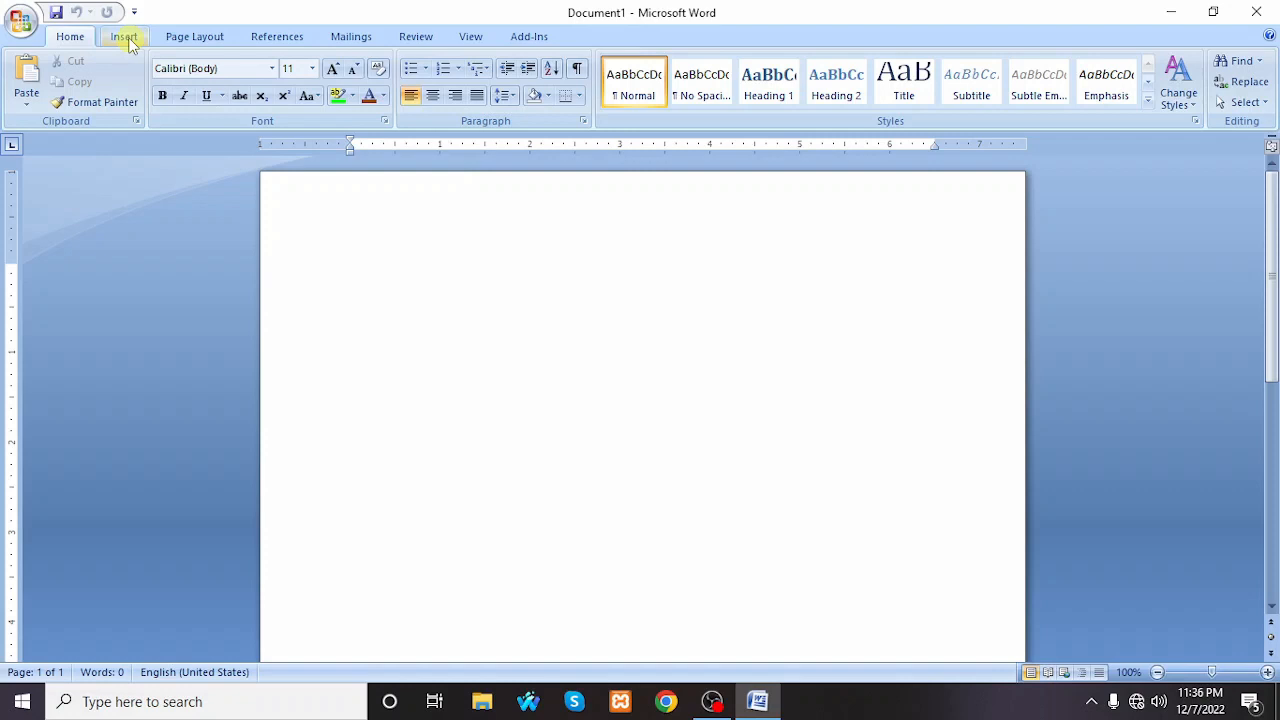
Insert the built-in Motion cover page into the blank document
{"action": "left_click", "coordinate": [125, 38]}
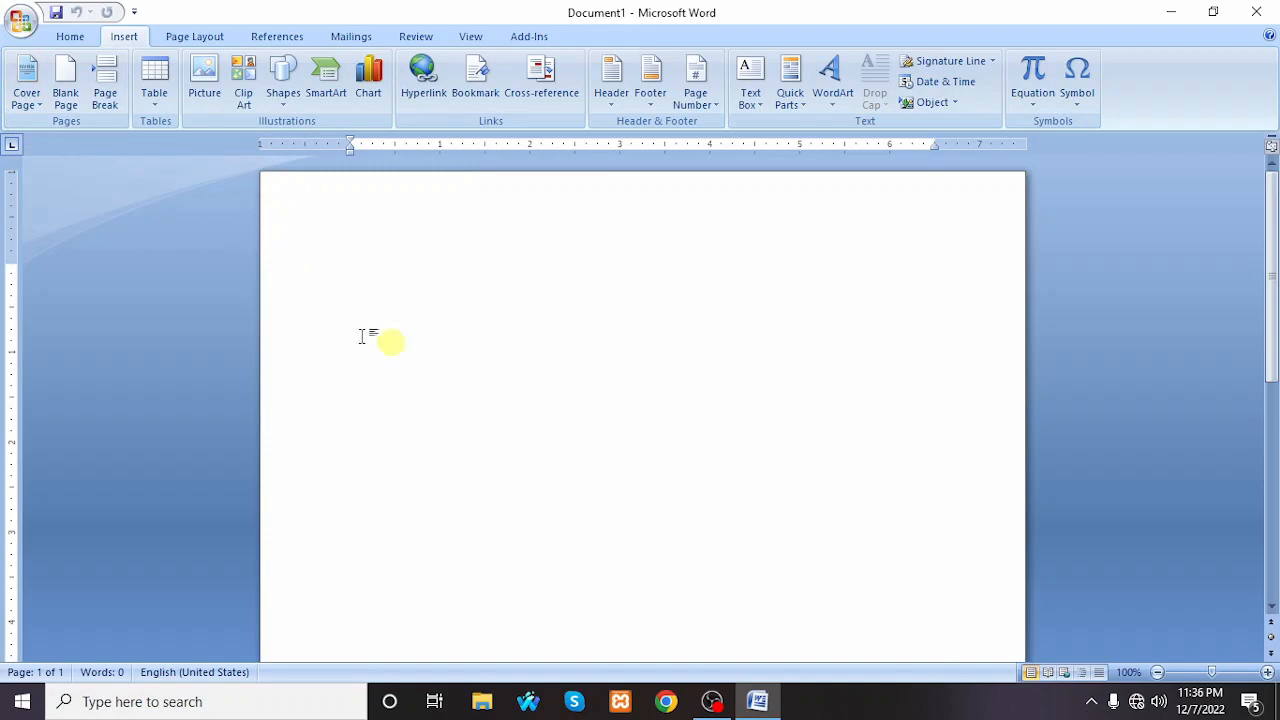
{"action": "left_click", "coordinate": [37, 112]}
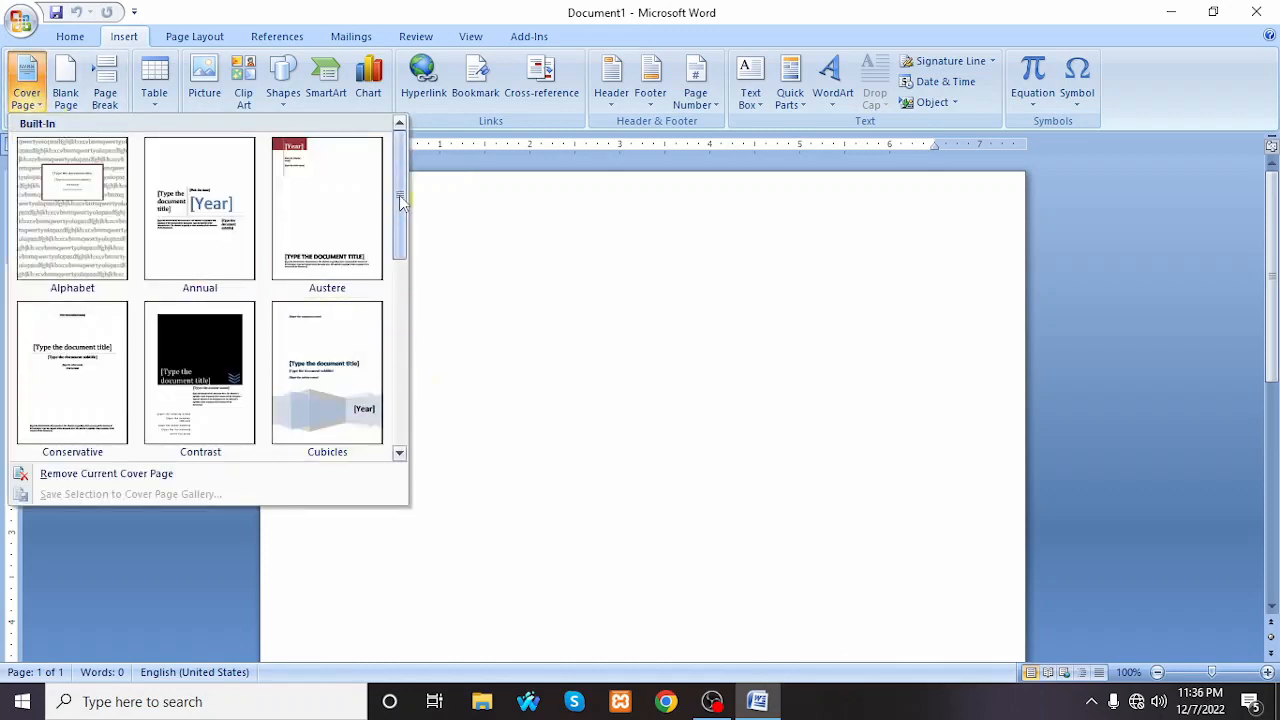
{"action": "left_click_drag", "start_coordinate": [399, 195], "coordinate": [414, 309]}
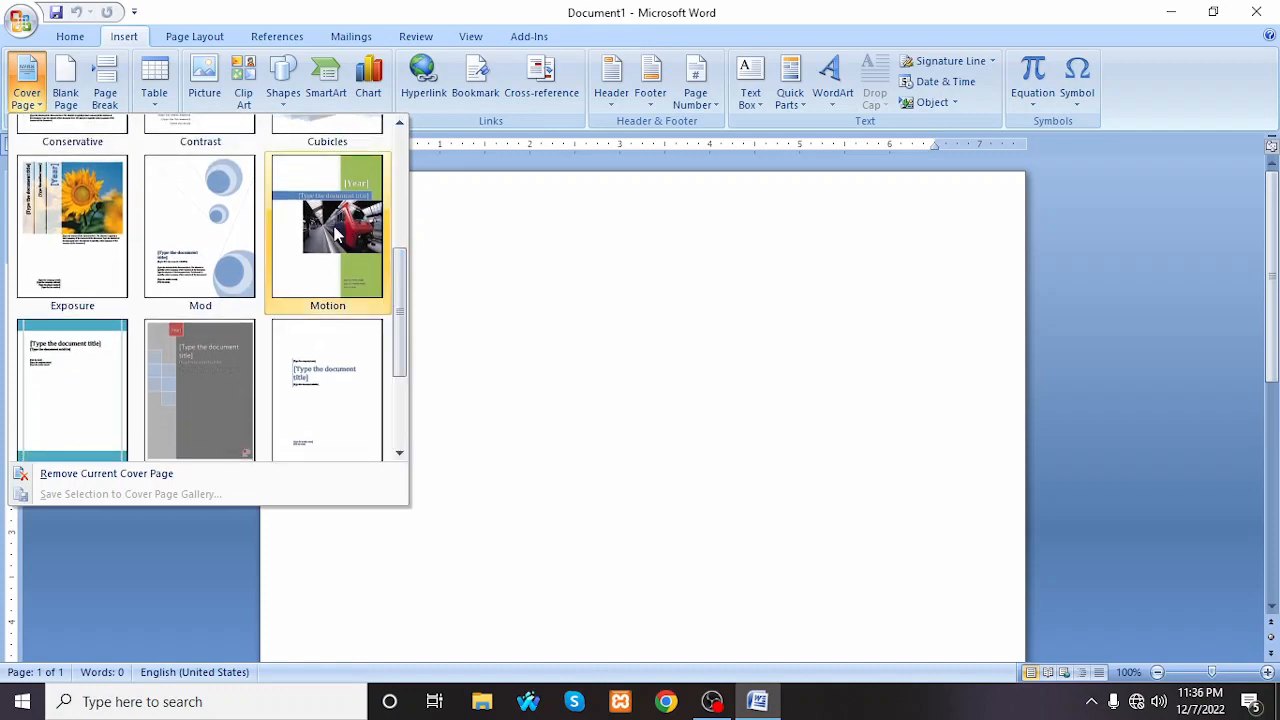
{"action": "left_click", "coordinate": [337, 234]}
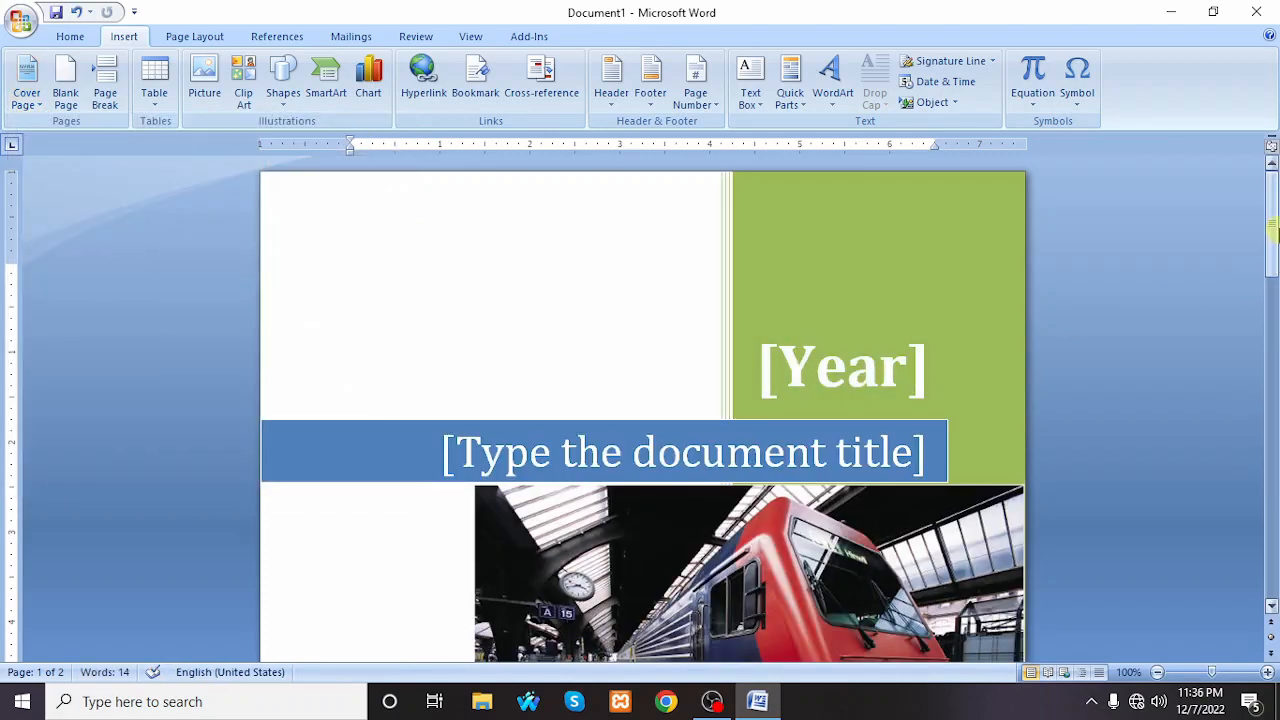
{"action": "mouse_move", "coordinate": [1274, 232]}
{"action": "left_mouse_down"}
{"action": "mouse_move", "coordinate": [1274, 360]}
{"action": "mouse_move", "coordinate": [1274, 222]}
{"action": "left_mouse_up"}
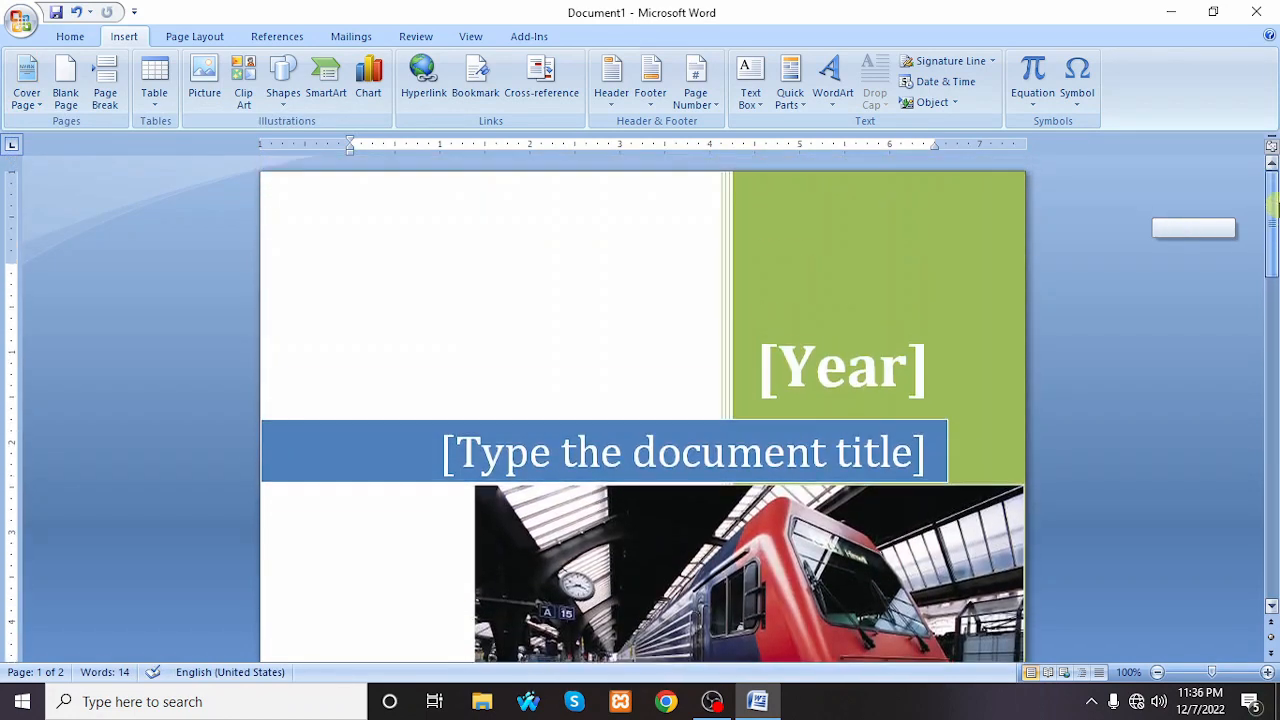
Fill in the cover page with the year 2022 and the document title "Multimedia Training Academy"
{"action": "left_click", "coordinate": [830, 380]}
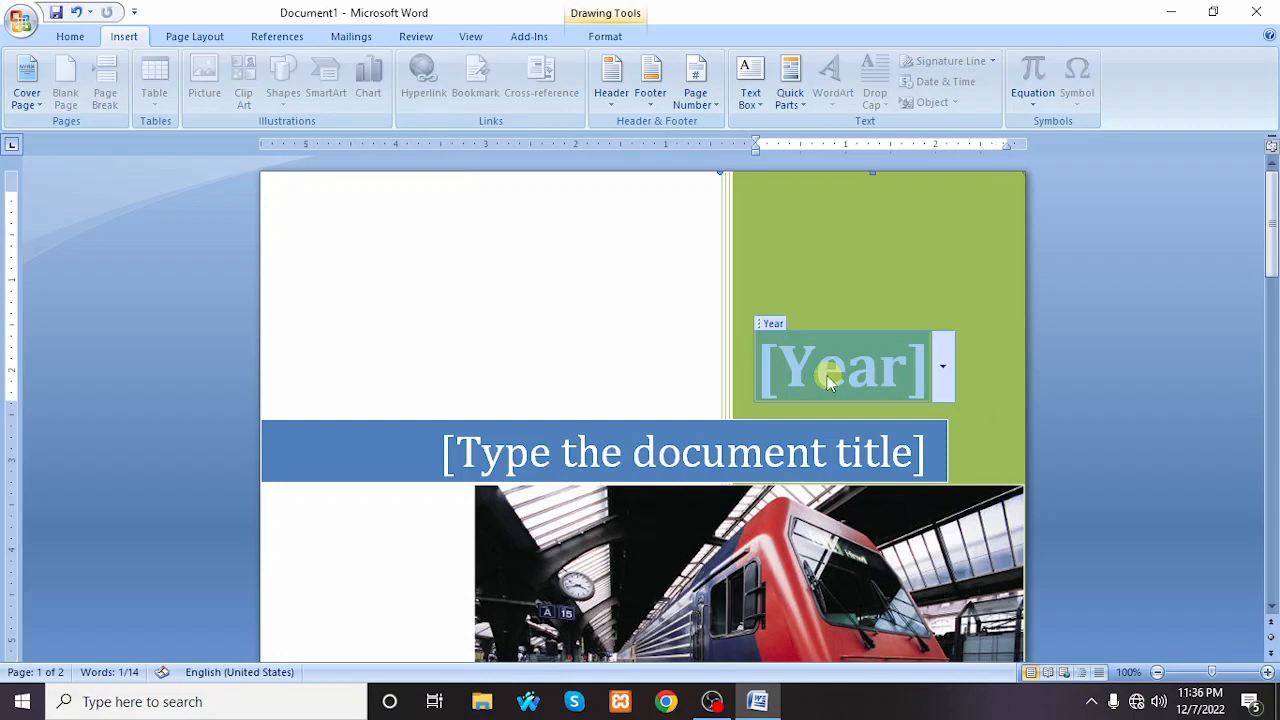
{"action": "left_click", "coordinate": [852, 410]}
{"action": "left_click", "coordinate": [843, 378]}
{"action": "type", "text": "2022"}
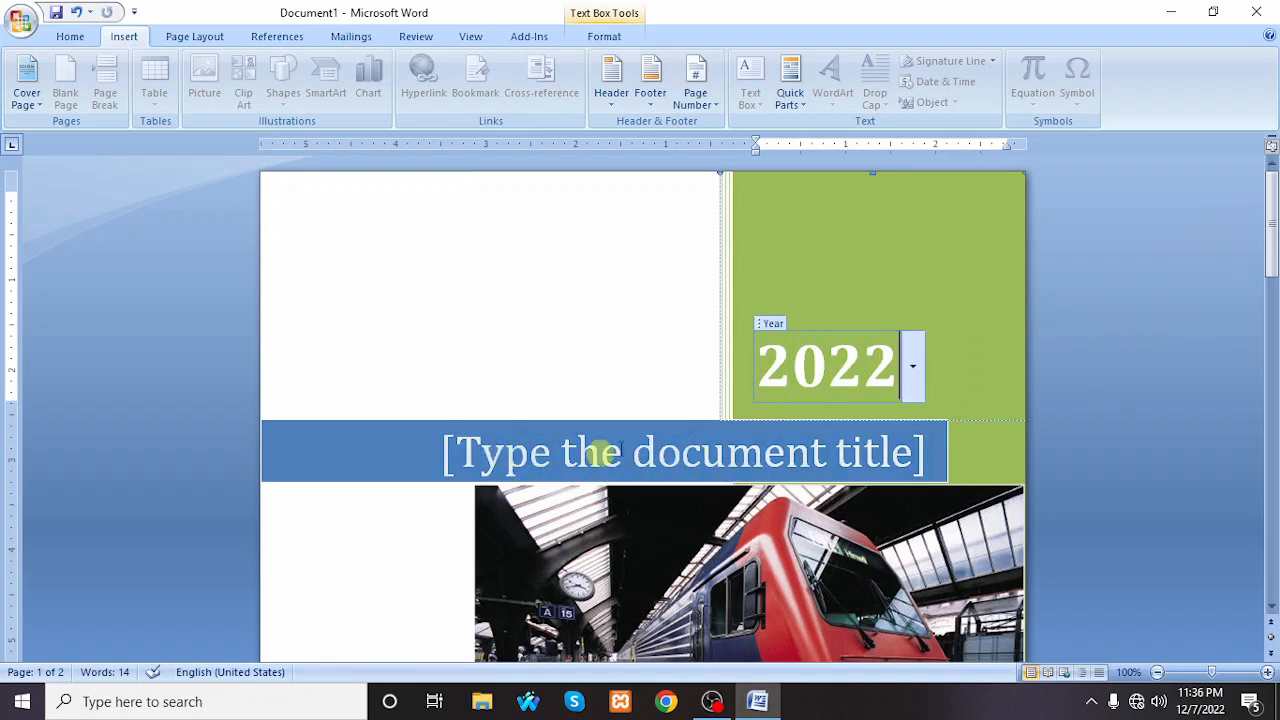
{"action": "left_click", "coordinate": [565, 458]}
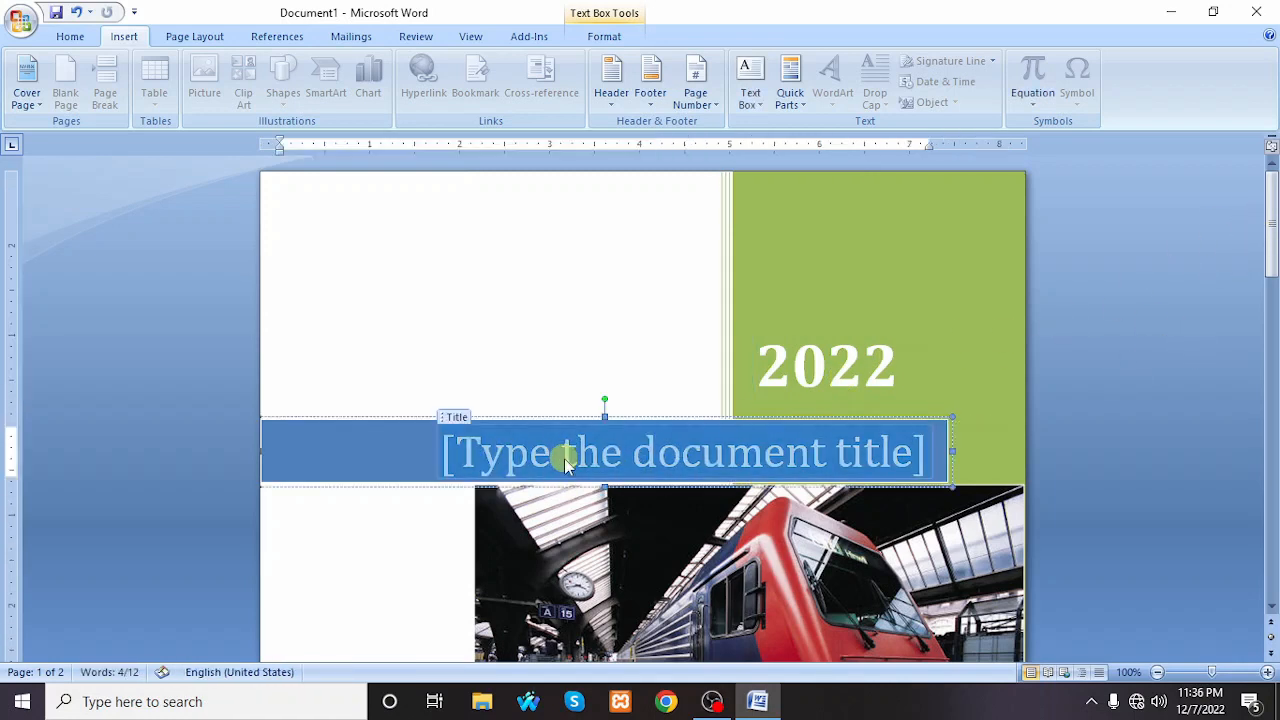
{"action": "type", "text": "Multimedia Training Academy"}
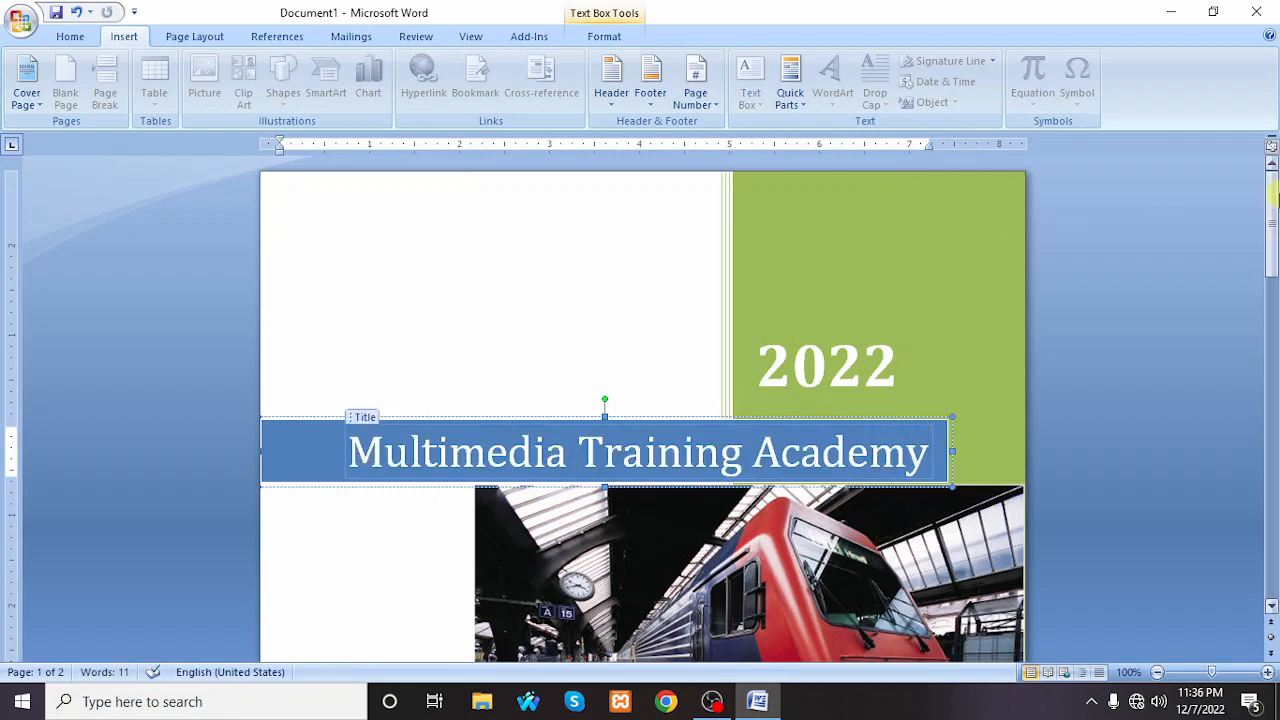
{"action": "mouse_move", "coordinate": [1273, 231]}
{"action": "left_mouse_down"}
{"action": "mouse_move", "coordinate": [1274, 374]}
{"action": "mouse_move", "coordinate": [1273, 236]}
{"action": "left_mouse_up"}
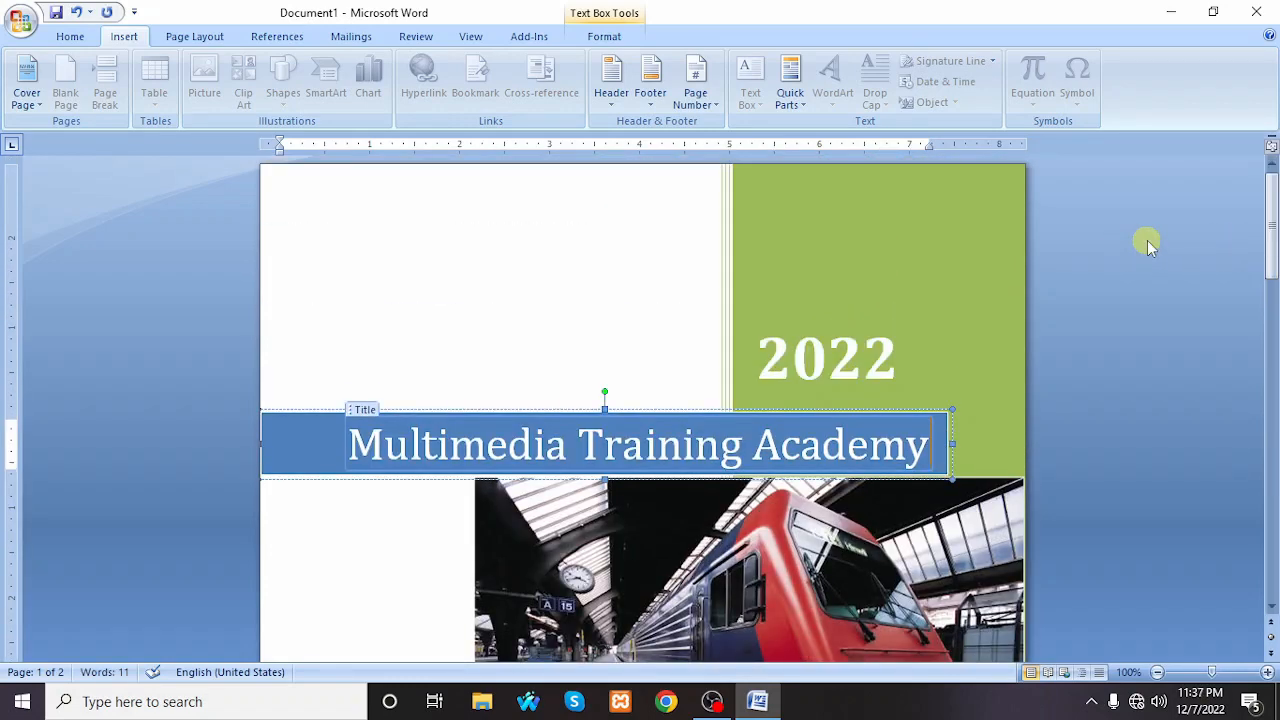
{"action": "left_click_drag", "start_coordinate": [1273, 257], "coordinate": [1273, 202]}
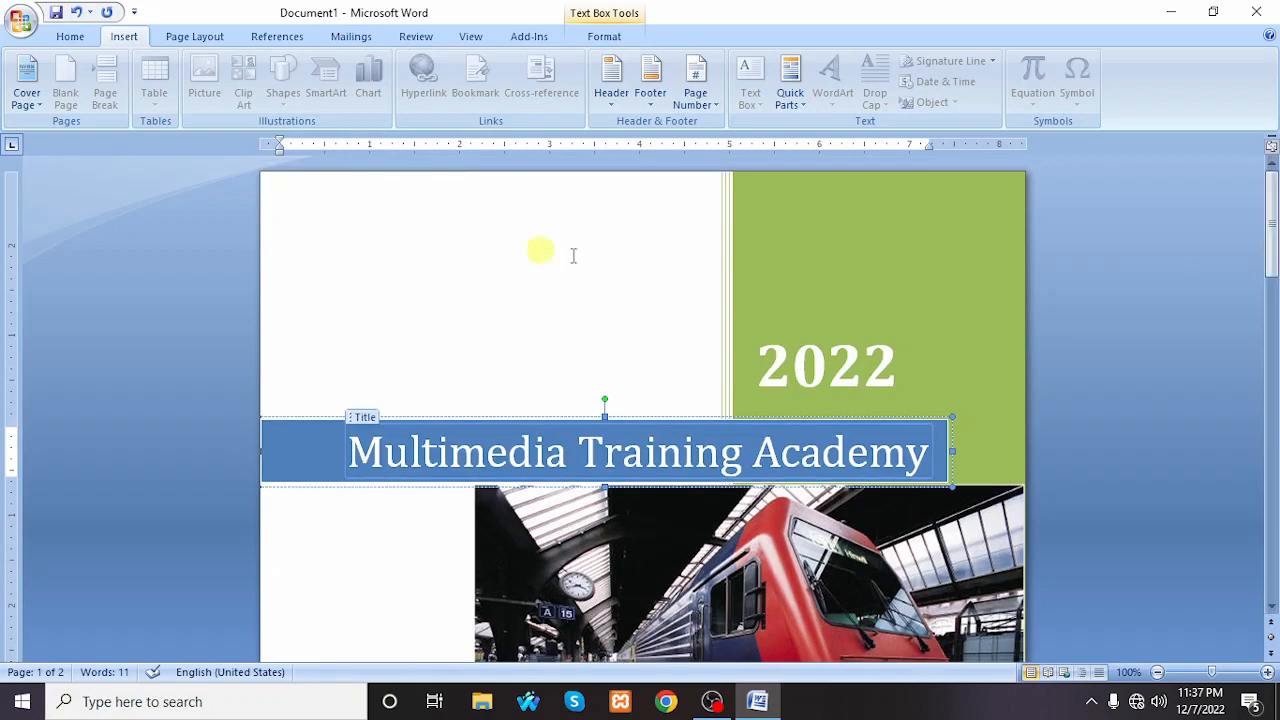
Remove the current cover page from the document
{"action": "left_click", "coordinate": [26, 106]}
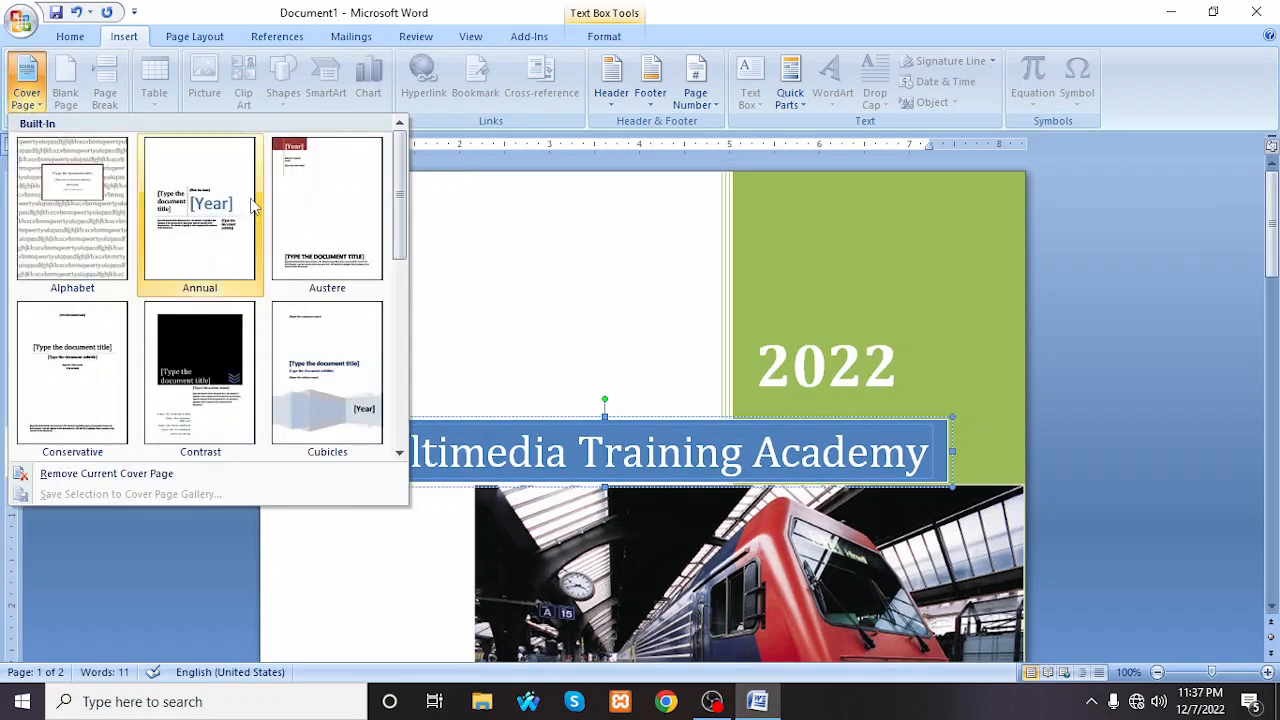
{"action": "left_click", "coordinate": [478, 266]}
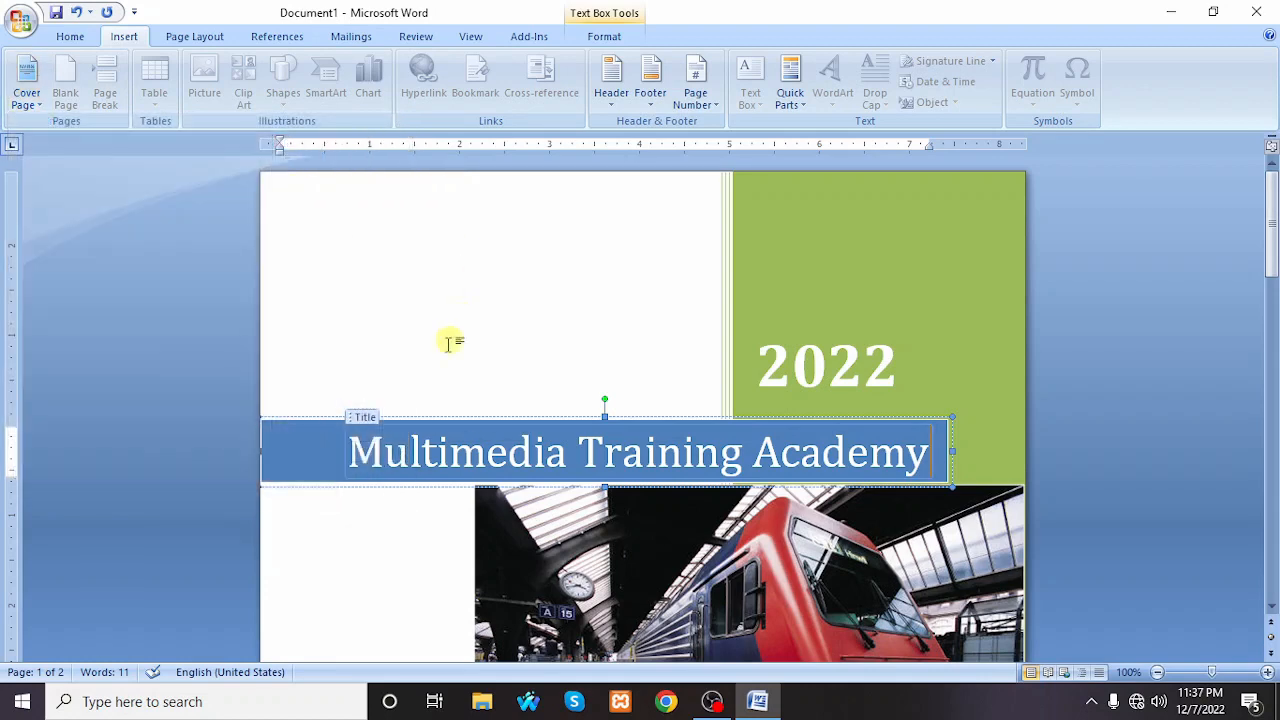
{"action": "left_click", "coordinate": [27, 100]}
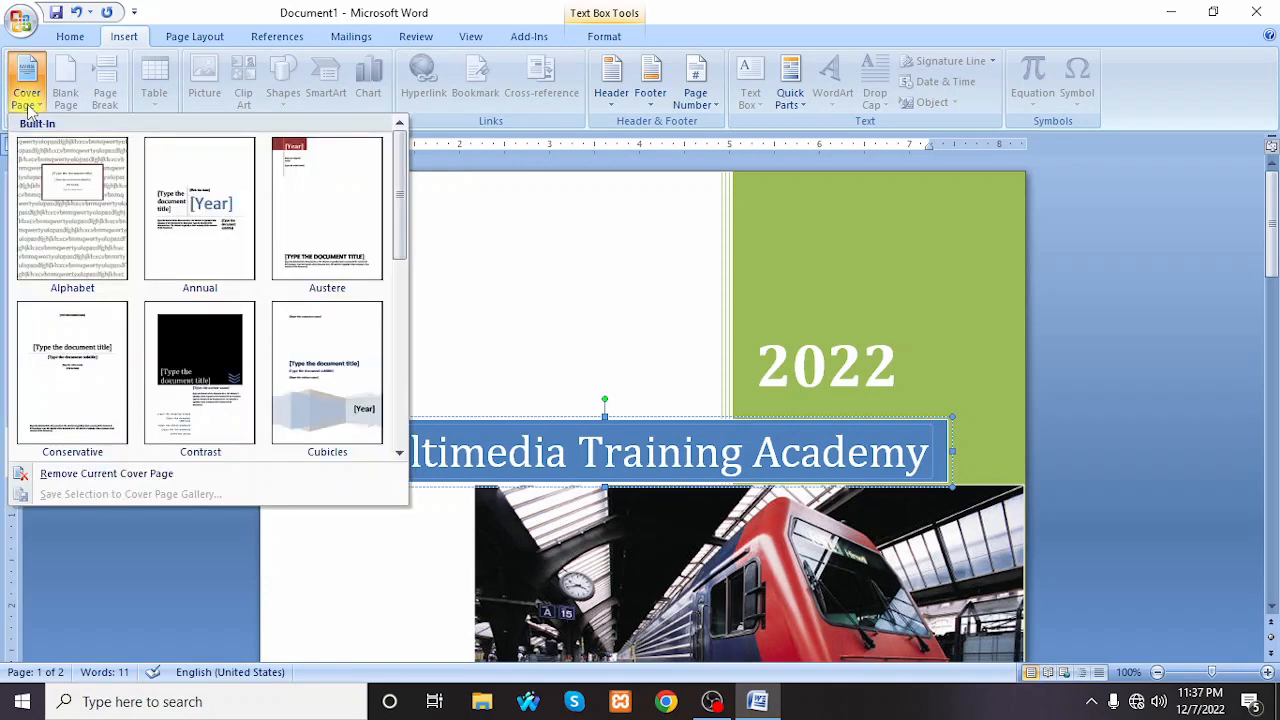
{"action": "left_click", "coordinate": [110, 476]}
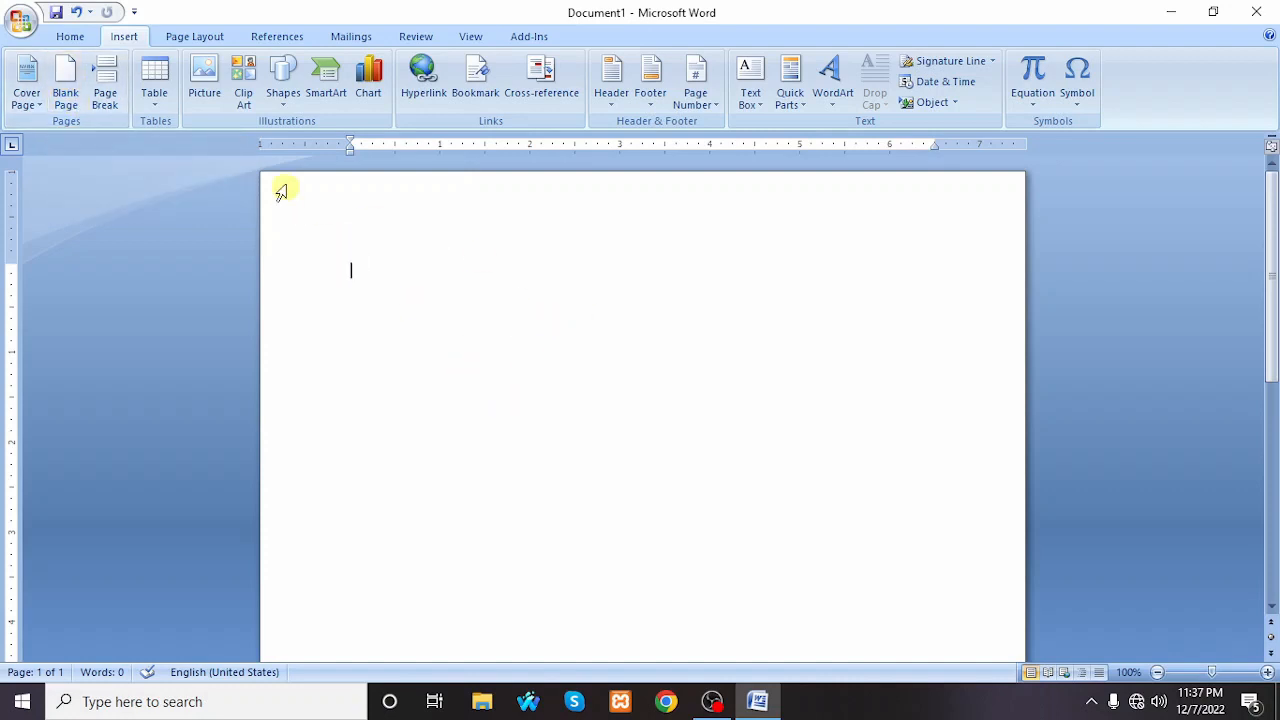
Insert two blank pages into the document, one after the other
{"action": "left_click", "coordinate": [64, 82]}
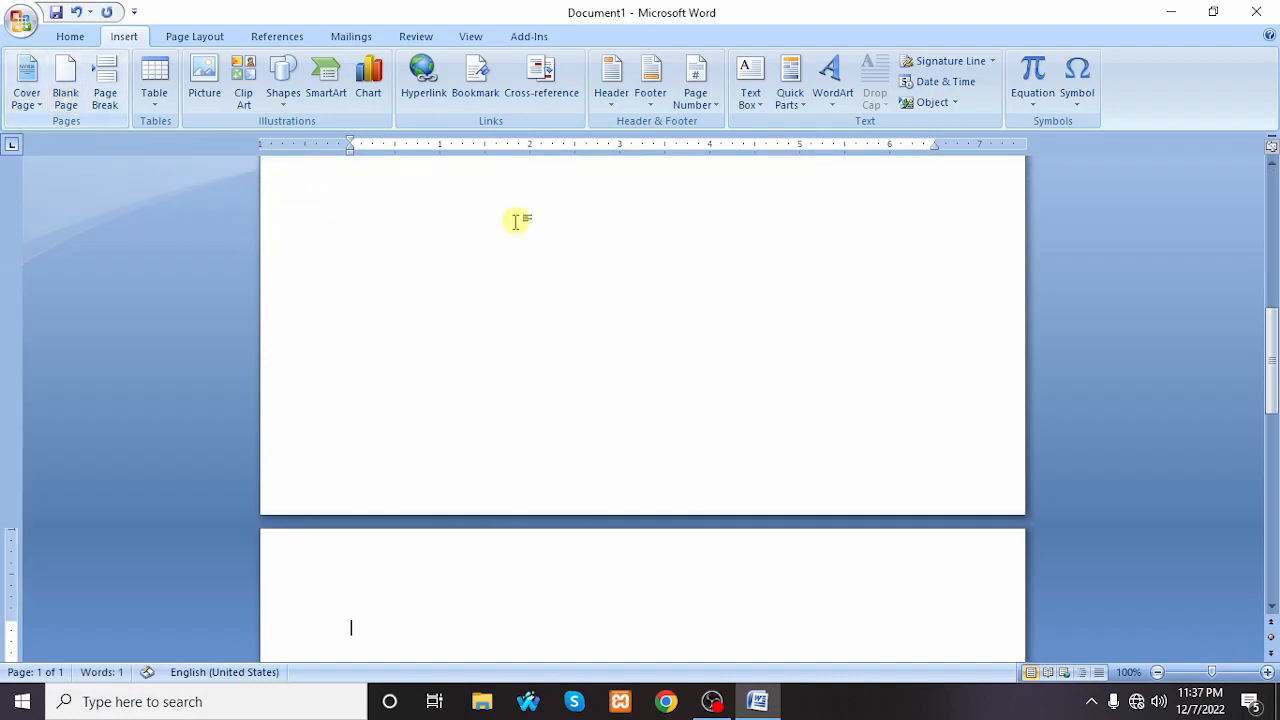
{"action": "left_click_drag", "start_coordinate": [1272, 458], "coordinate": [1273, 425]}
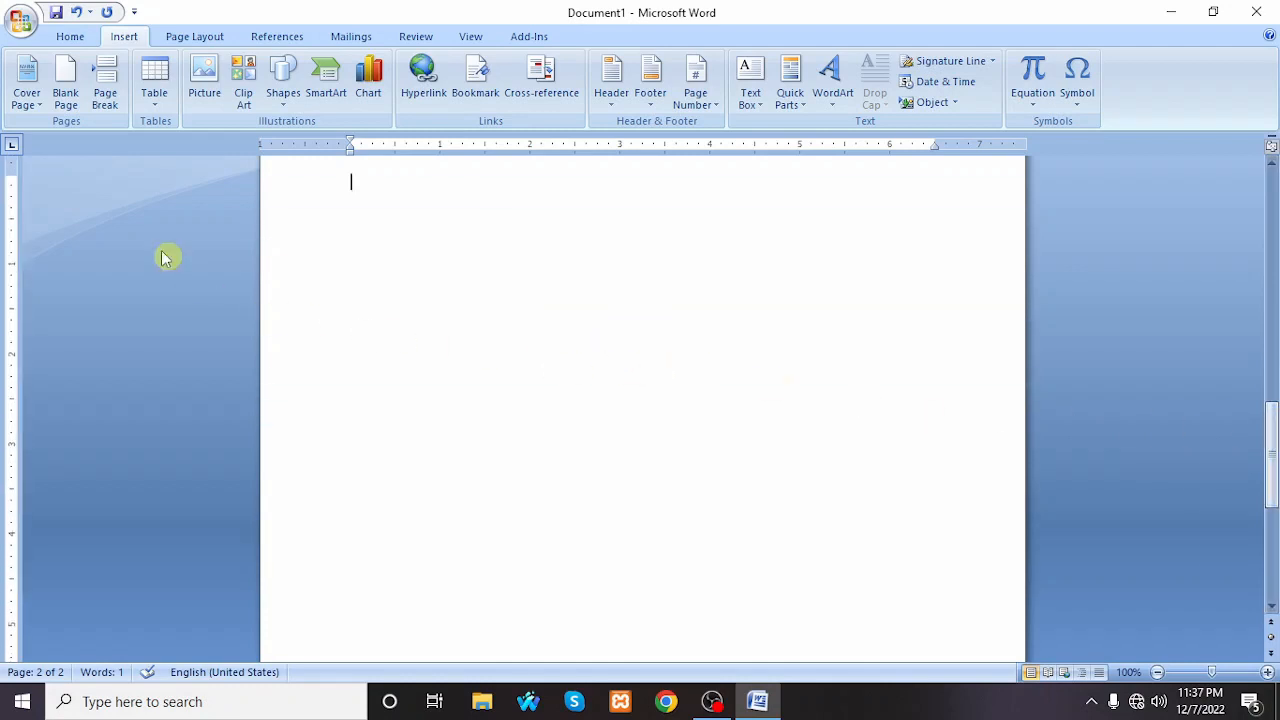
{"action": "left_click", "coordinate": [66, 92]}
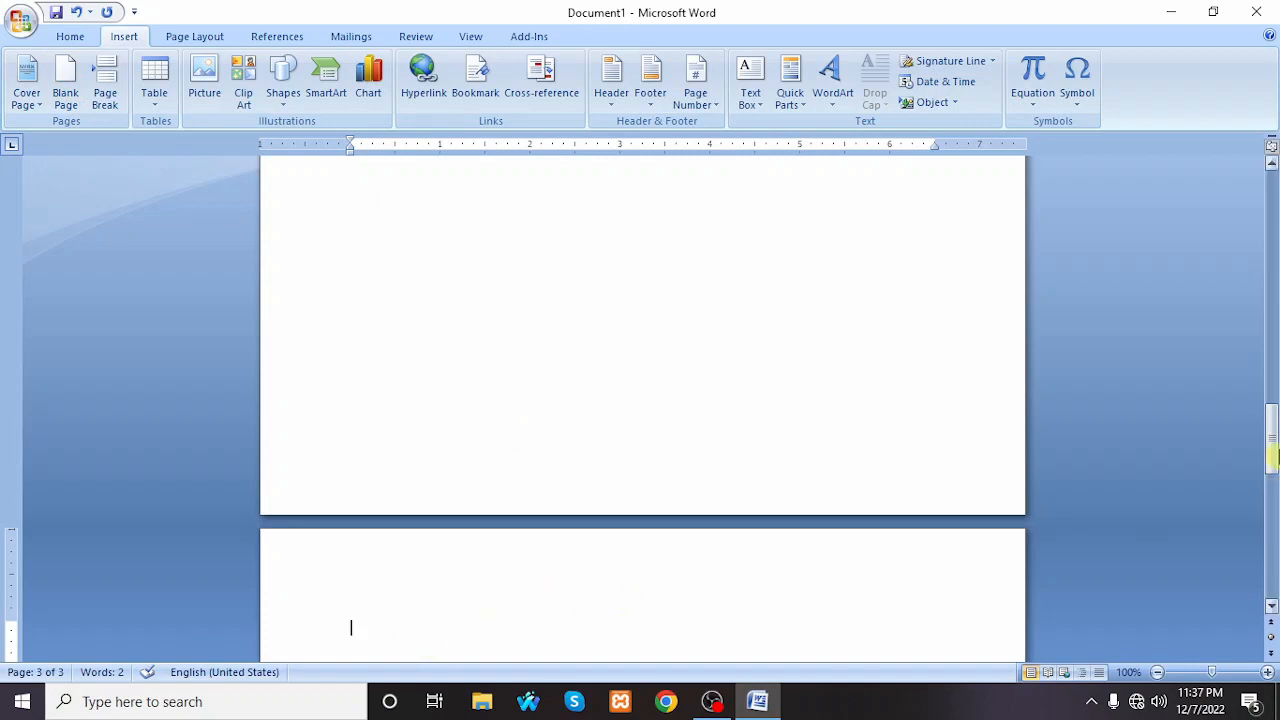
Write "Multimedia Training Academy" on the first line of the document's first page
{"action": "left_click_drag", "start_coordinate": [1272, 432], "coordinate": [1273, 285]}
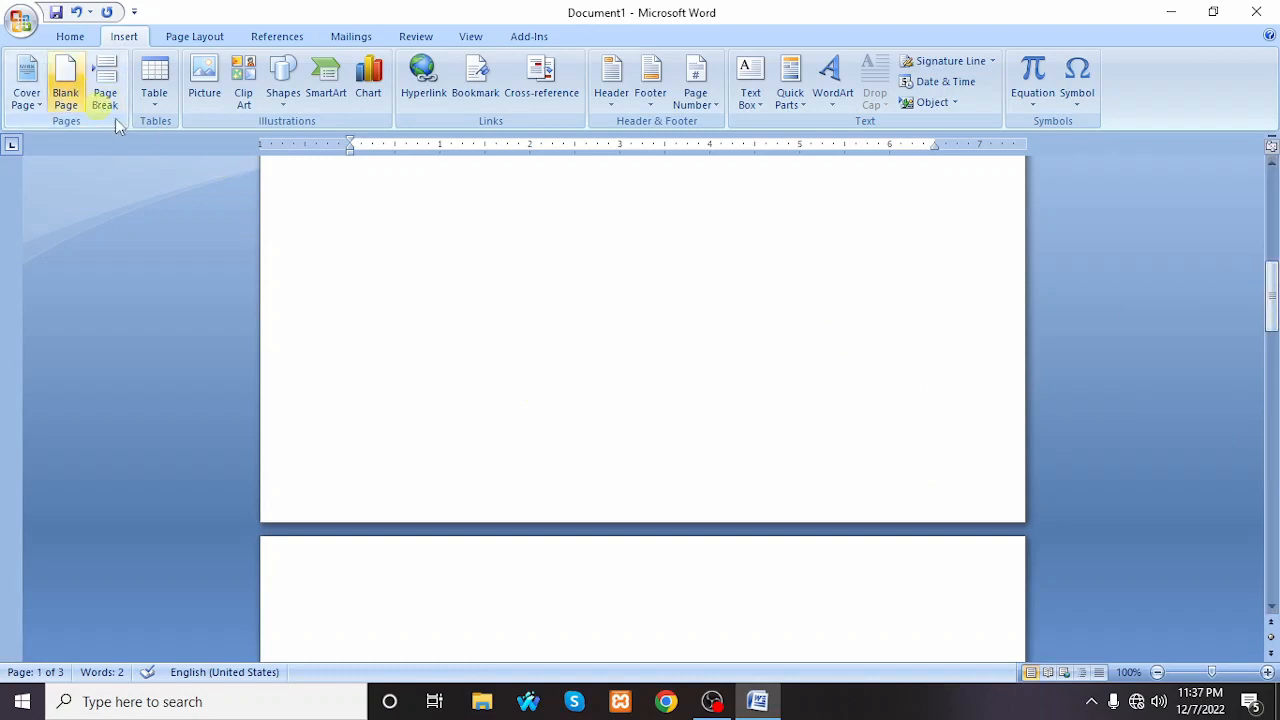
{"action": "left_click_drag", "start_coordinate": [1274, 316], "coordinate": [1273, 225]}
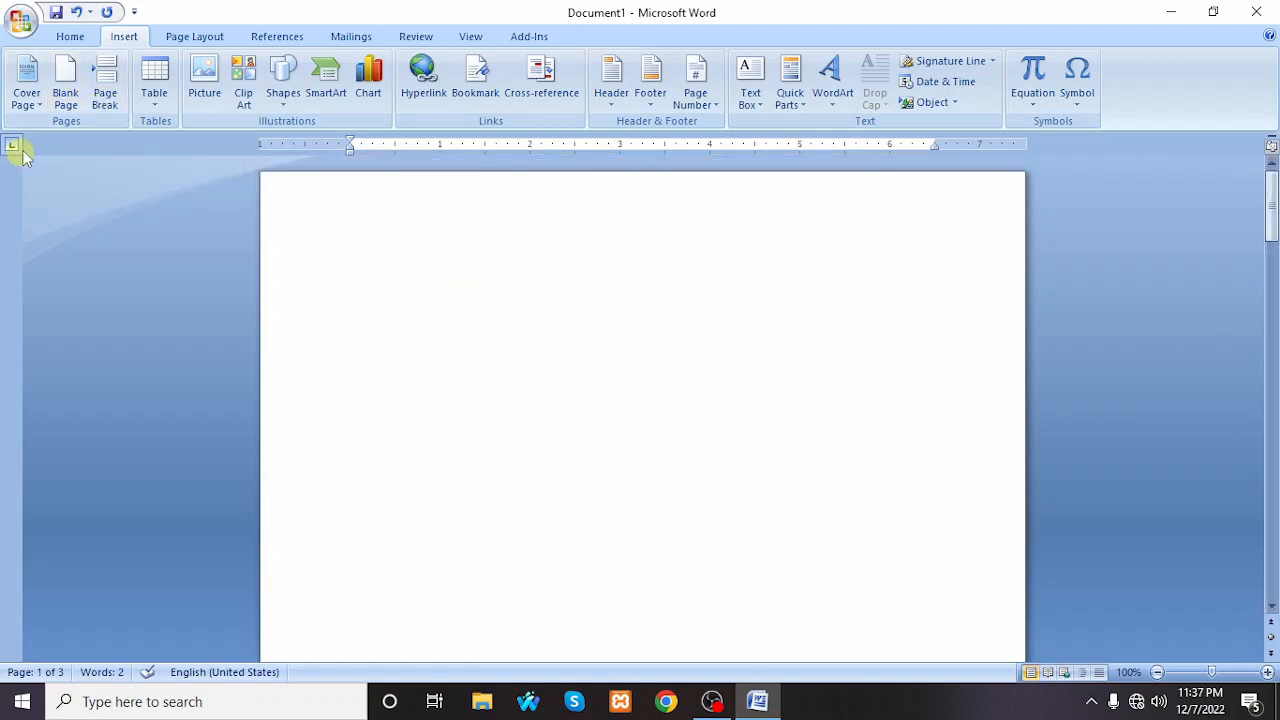
{"action": "left_click", "coordinate": [389, 261]}
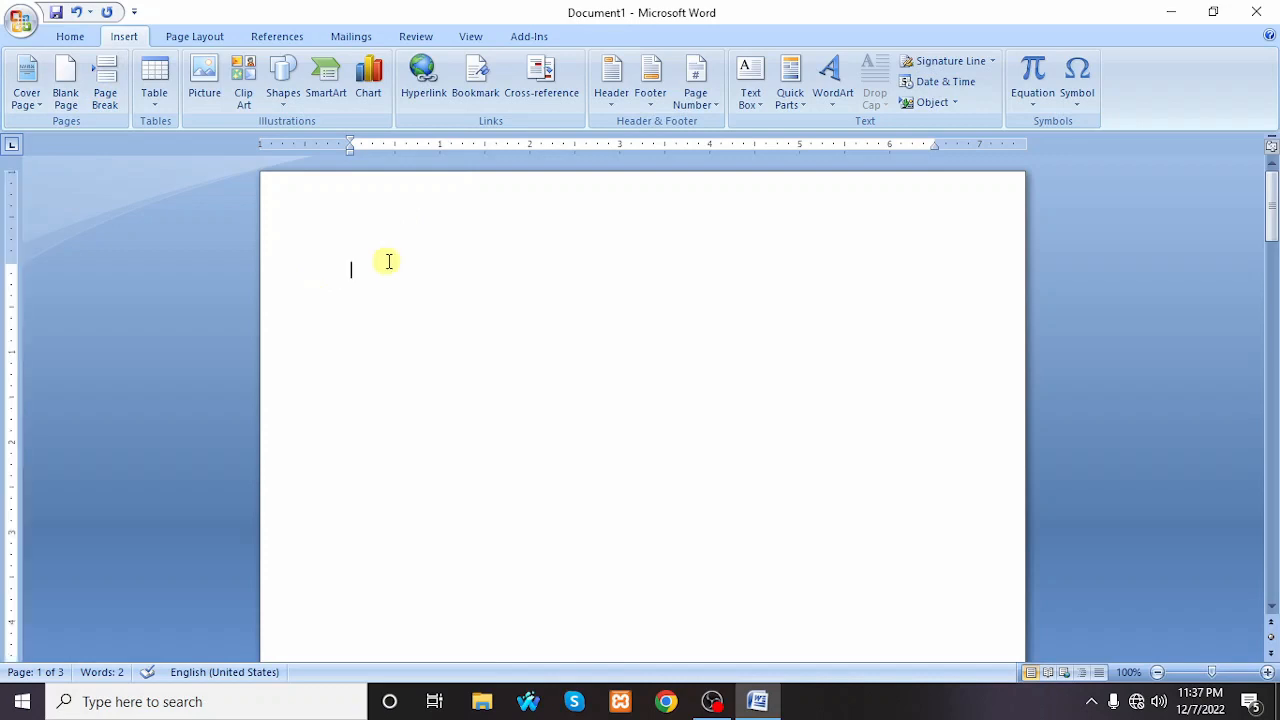
{"action": "type", "text": "Mult"}
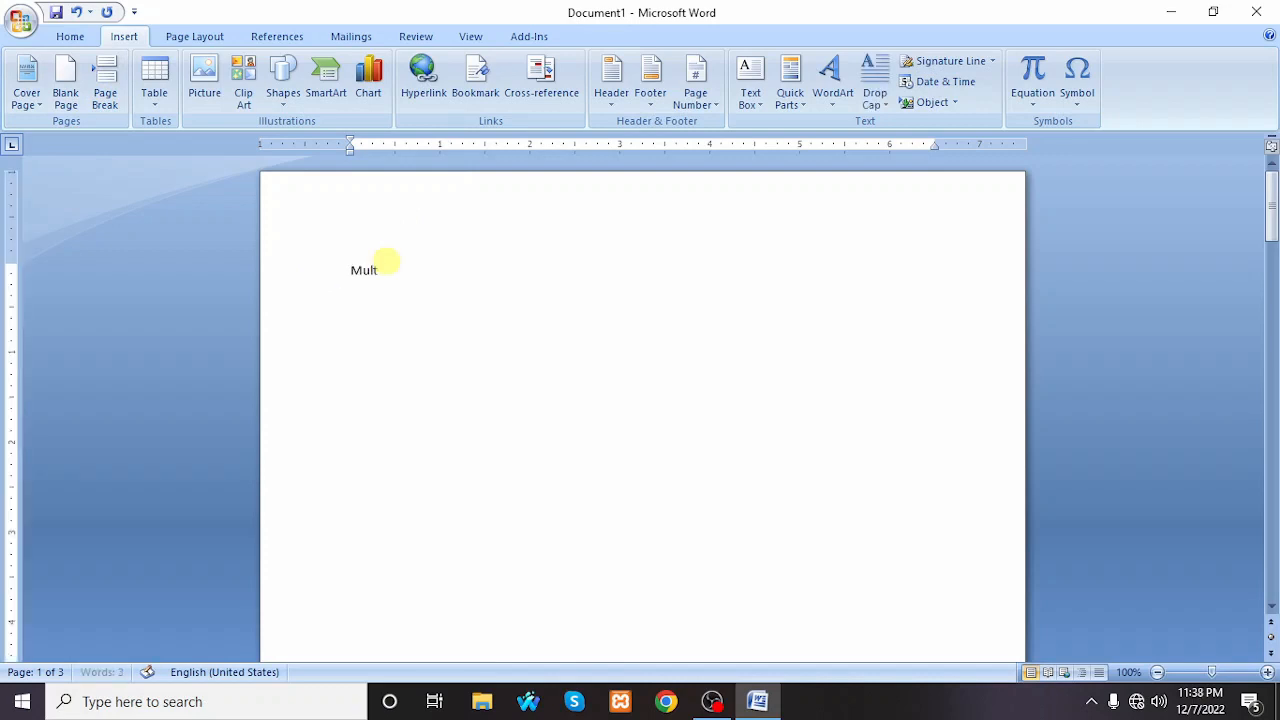
{"action": "type", "text": "imedia Training Academy"}
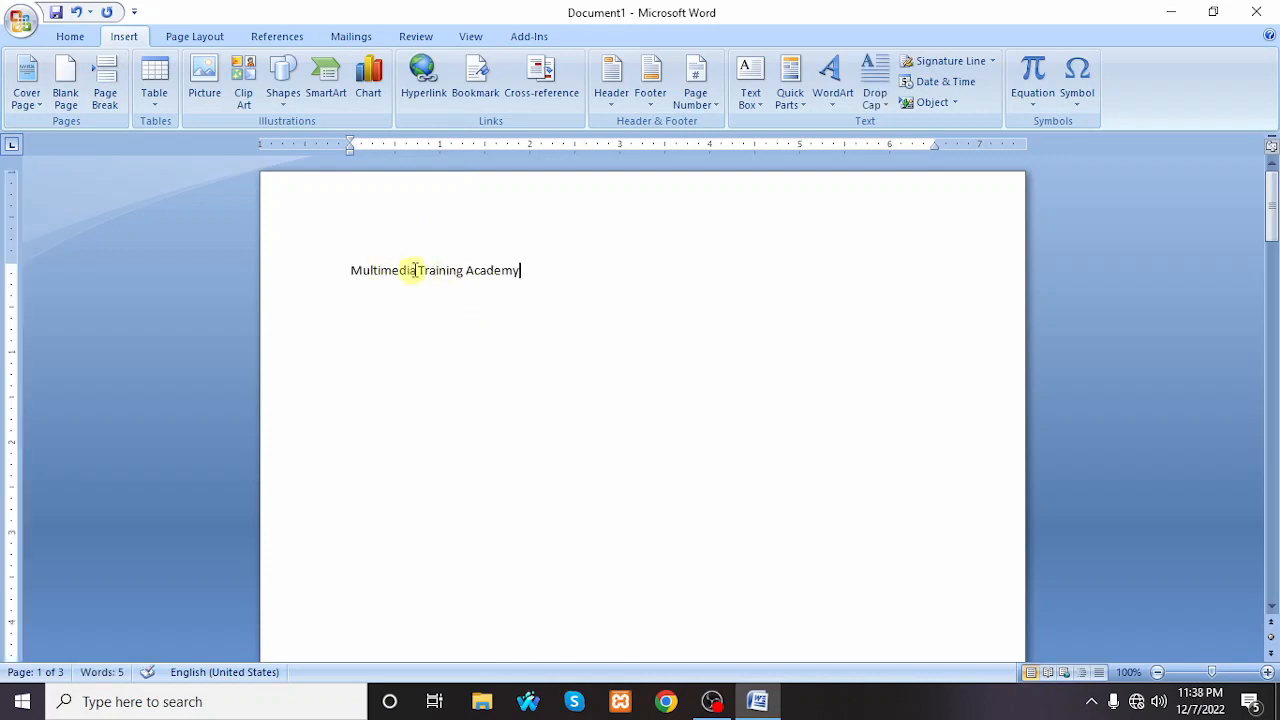
Insert a page break between "Multimedia" and "Training Academy" to split the line across two pages
{"action": "left_click", "coordinate": [416, 270]}
{"action": "left_click", "coordinate": [105, 84]}
{"action": "mouse_move", "coordinate": [1273, 285]}
{"action": "left_mouse_down"}
{"action": "mouse_move", "coordinate": [1273, 190]}
{"action": "mouse_move", "coordinate": [1272, 300]}
{"action": "left_mouse_up"}
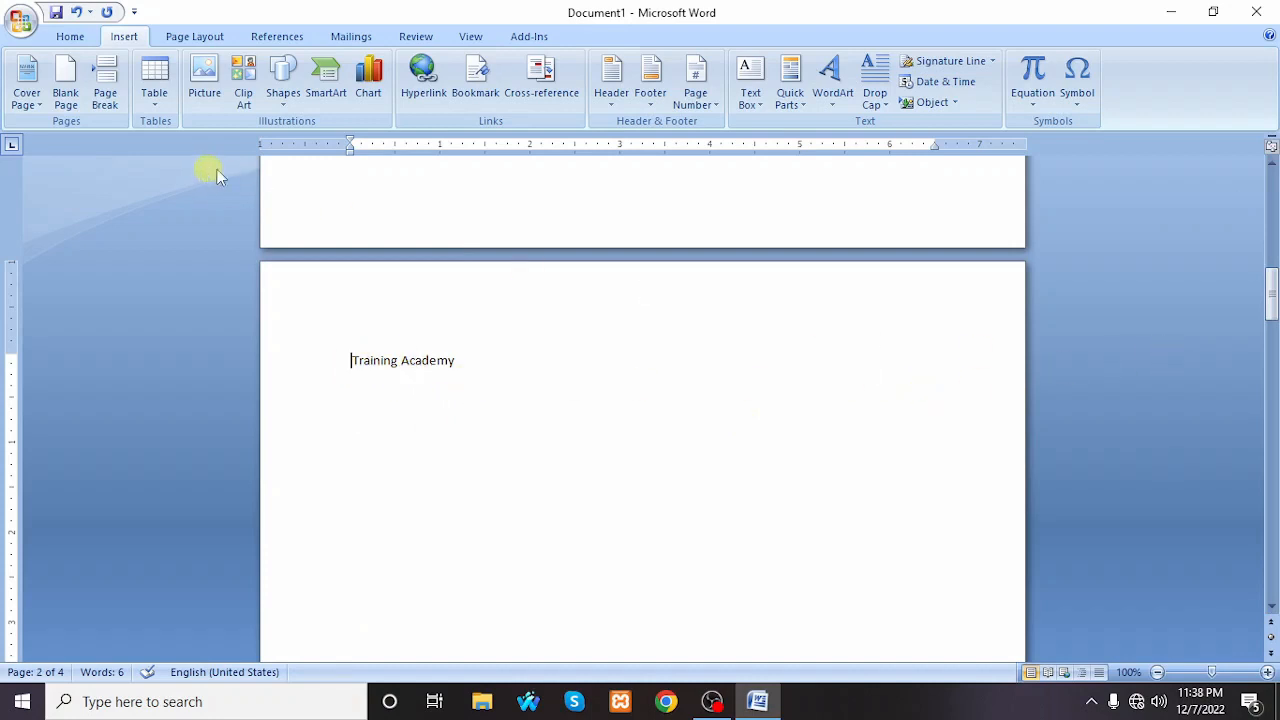
Delete the split "Multimedia Training Academy" text together with its page break
{"action": "left_click_drag", "start_coordinate": [503, 374], "coordinate": [183, 5]}
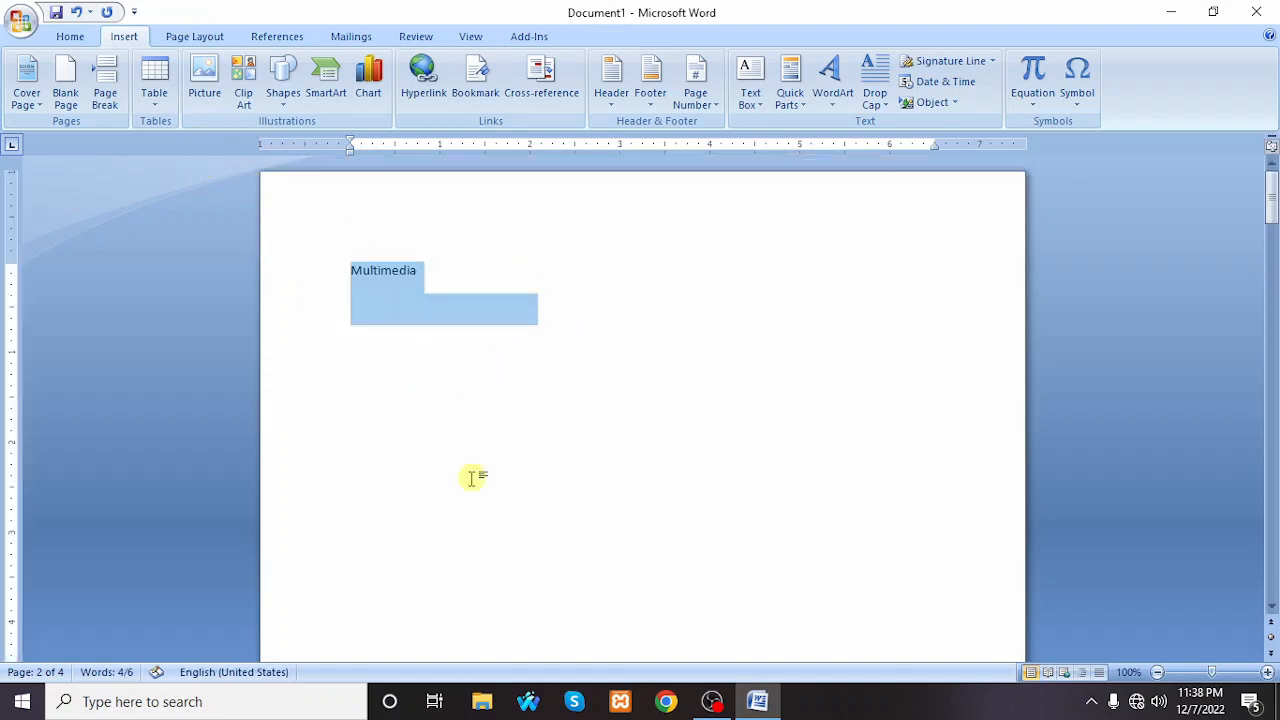
{"action": "key", "text": "Delete"}
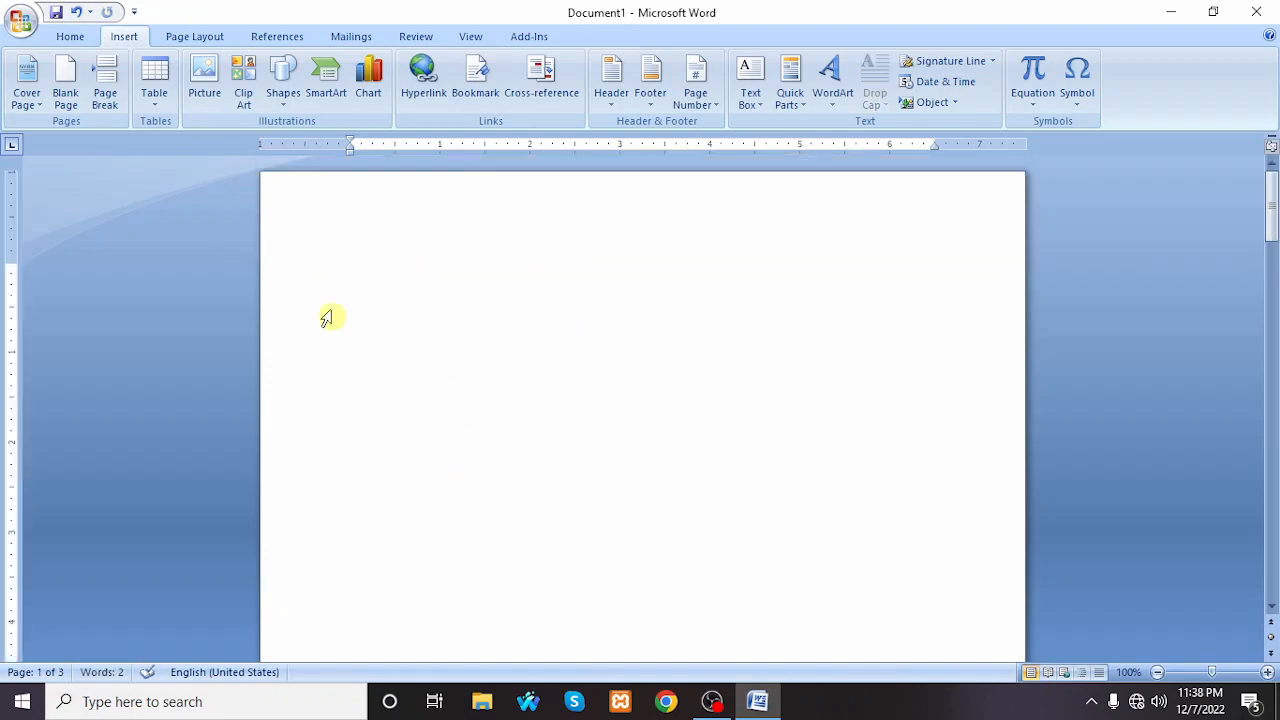
Insert a table with six columns and seven rows at the start of the first page
{"action": "left_click", "coordinate": [155, 100]}
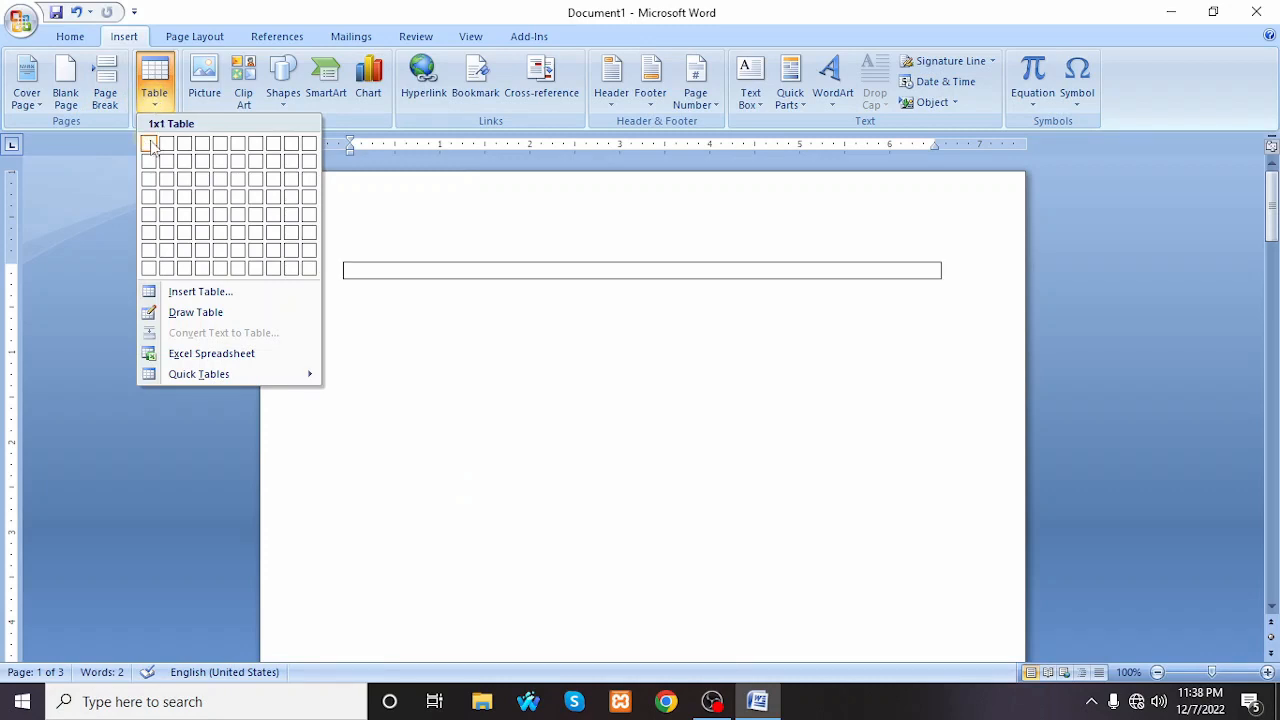
{"action": "left_click", "coordinate": [242, 250]}
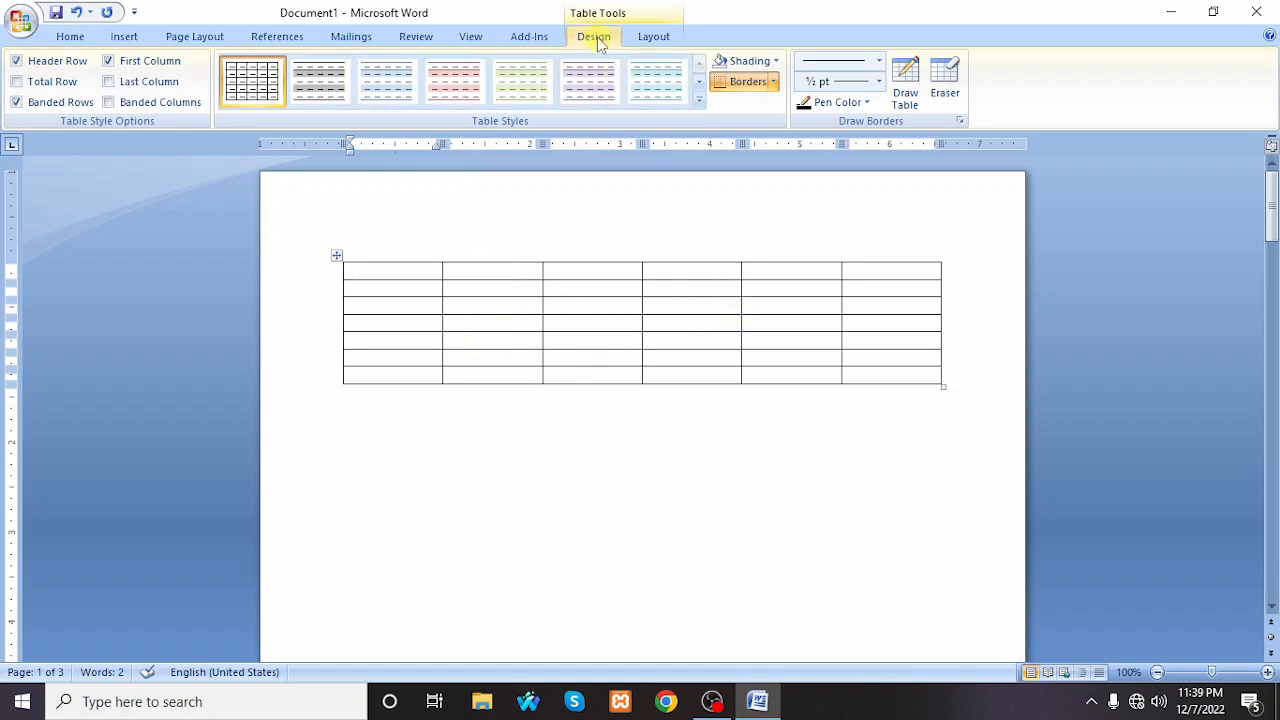
Select the table cell in the second row and second column using the Select Cell command
{"action": "left_click", "coordinate": [655, 38]}
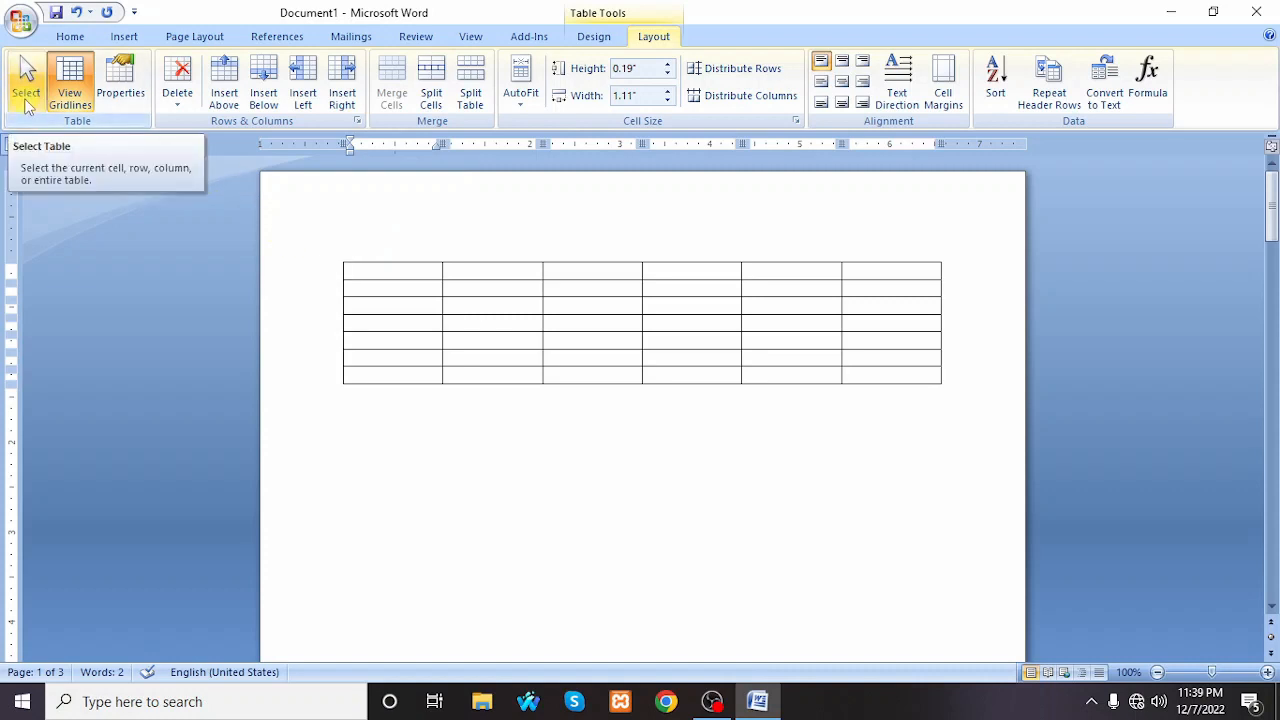
{"action": "left_click", "coordinate": [27, 95]}
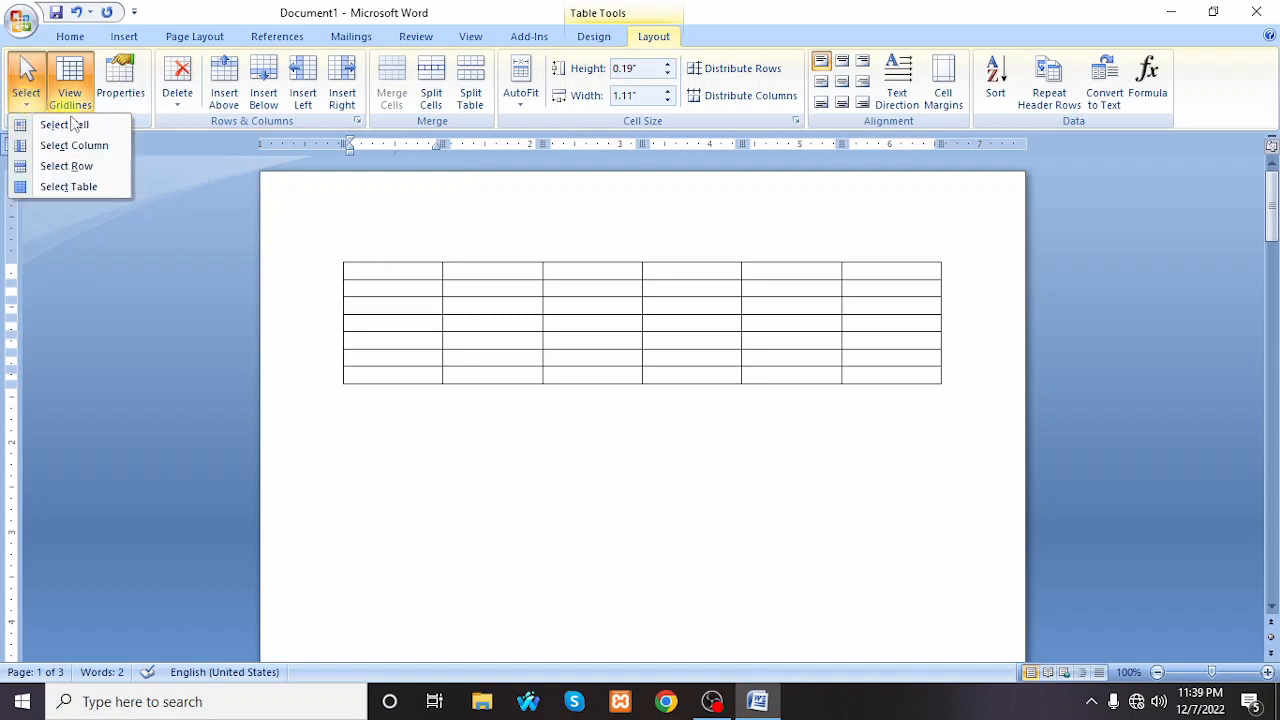
{"action": "left_click", "coordinate": [484, 285]}
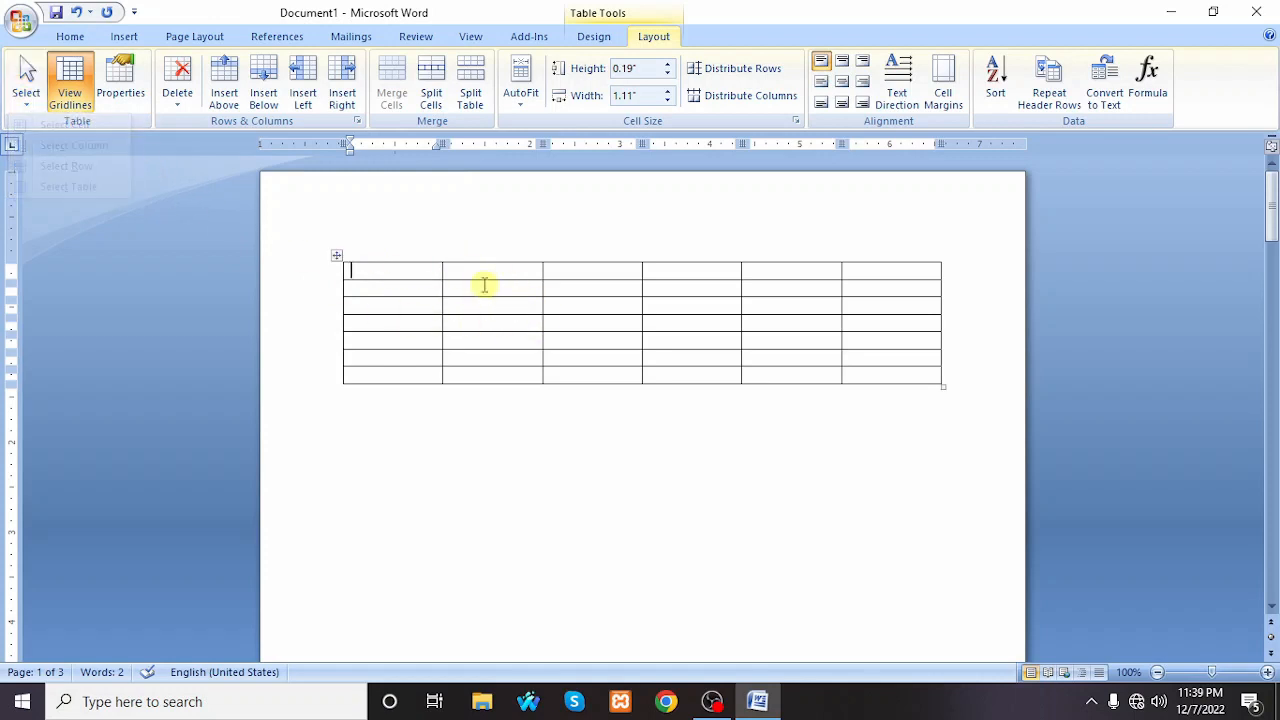
{"action": "left_click", "coordinate": [479, 290]}
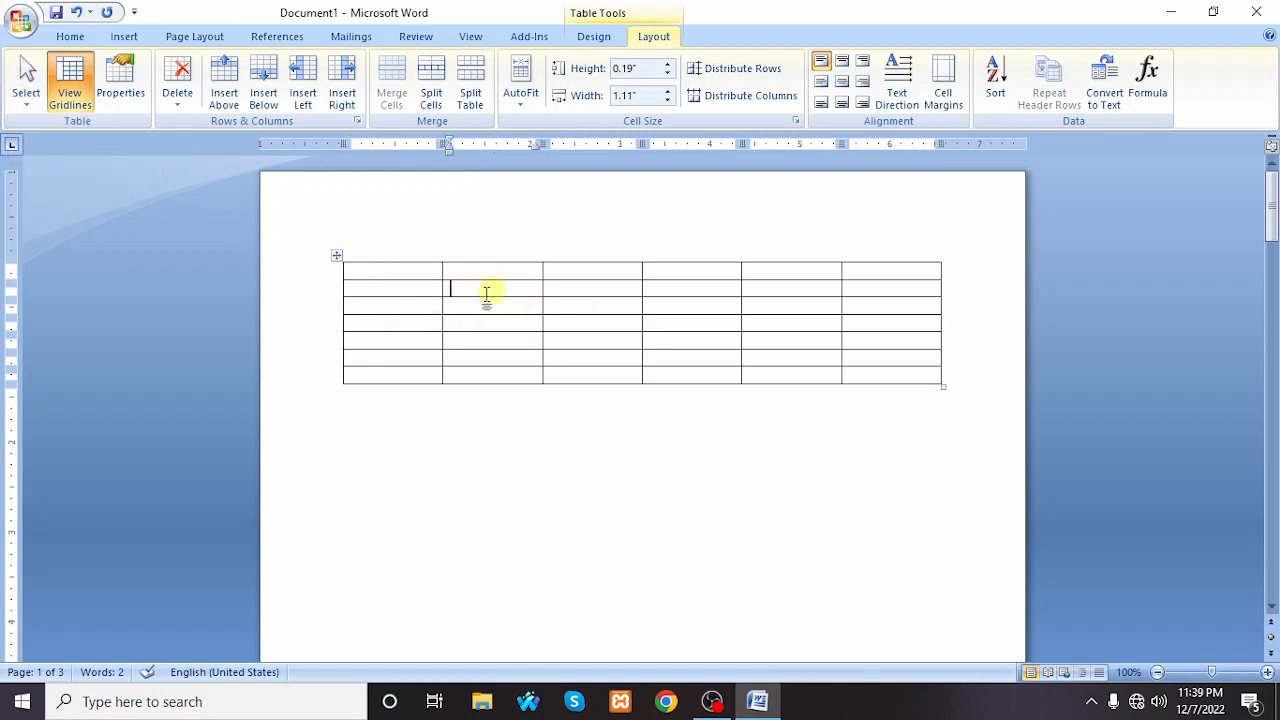
{"action": "left_click", "coordinate": [28, 100]}
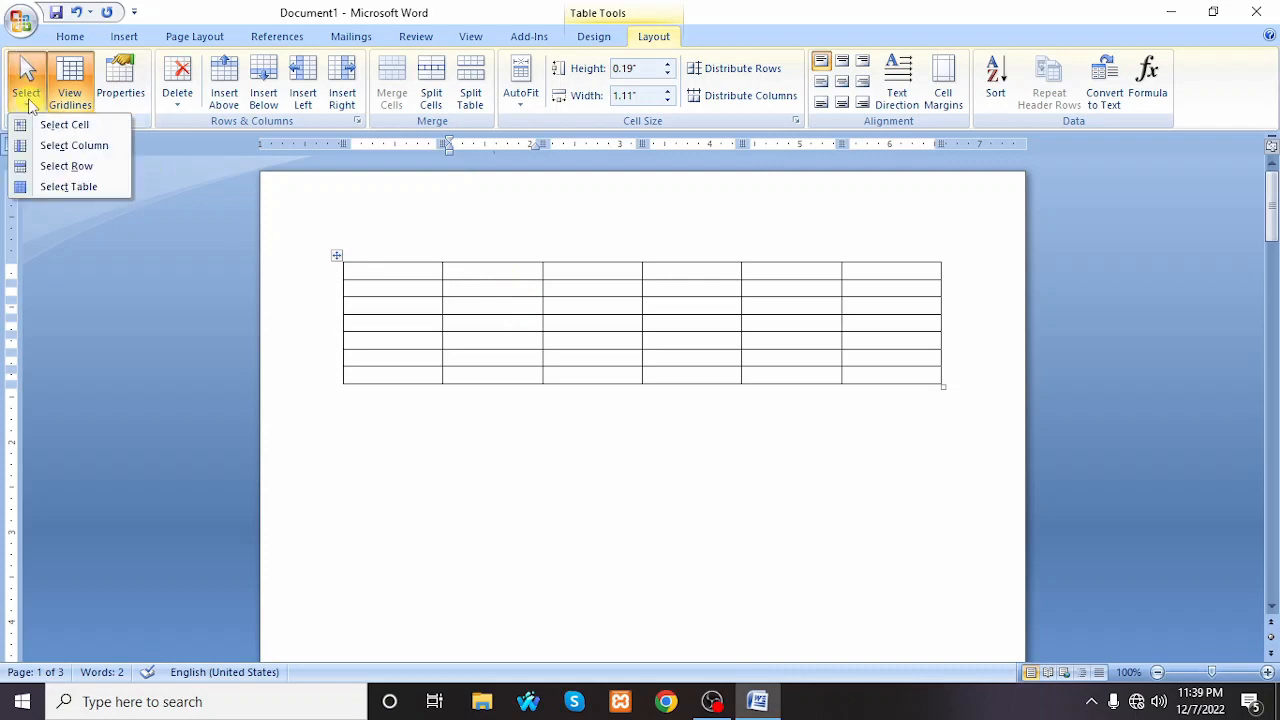
{"action": "left_click", "coordinate": [58, 126]}
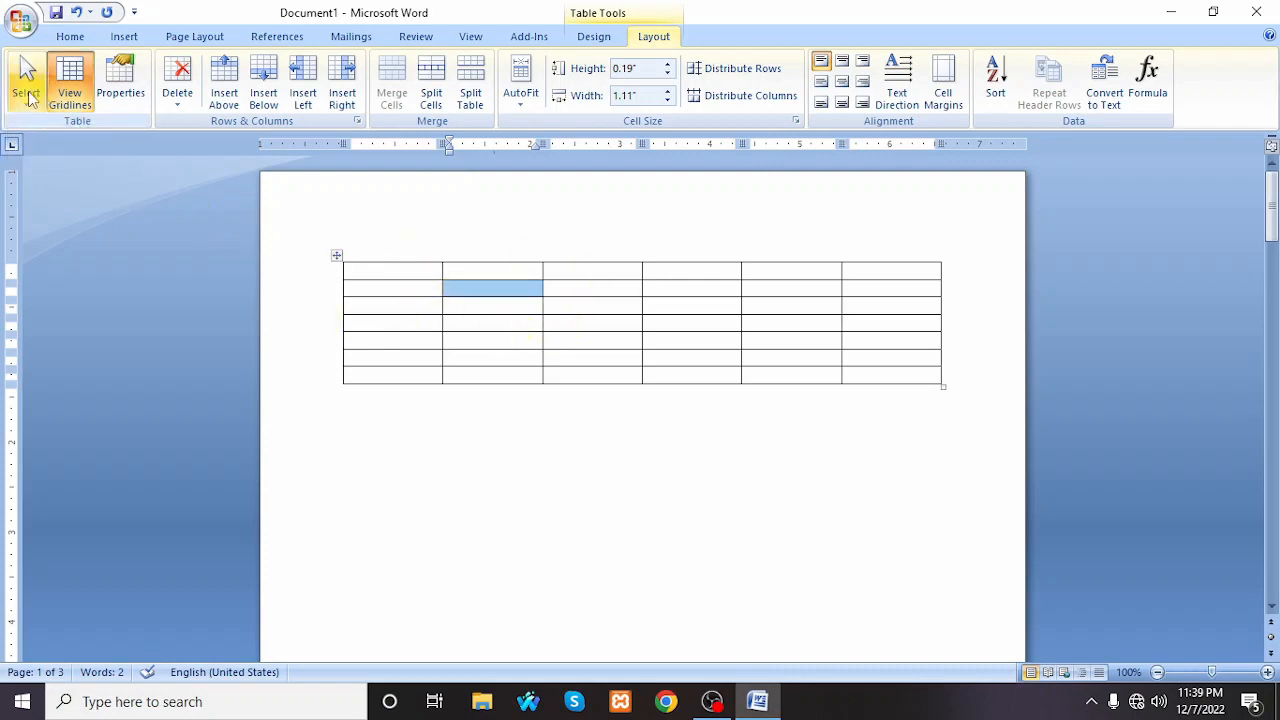
Select the table's first column using the Select Column command
{"action": "left_click", "coordinate": [28, 98]}
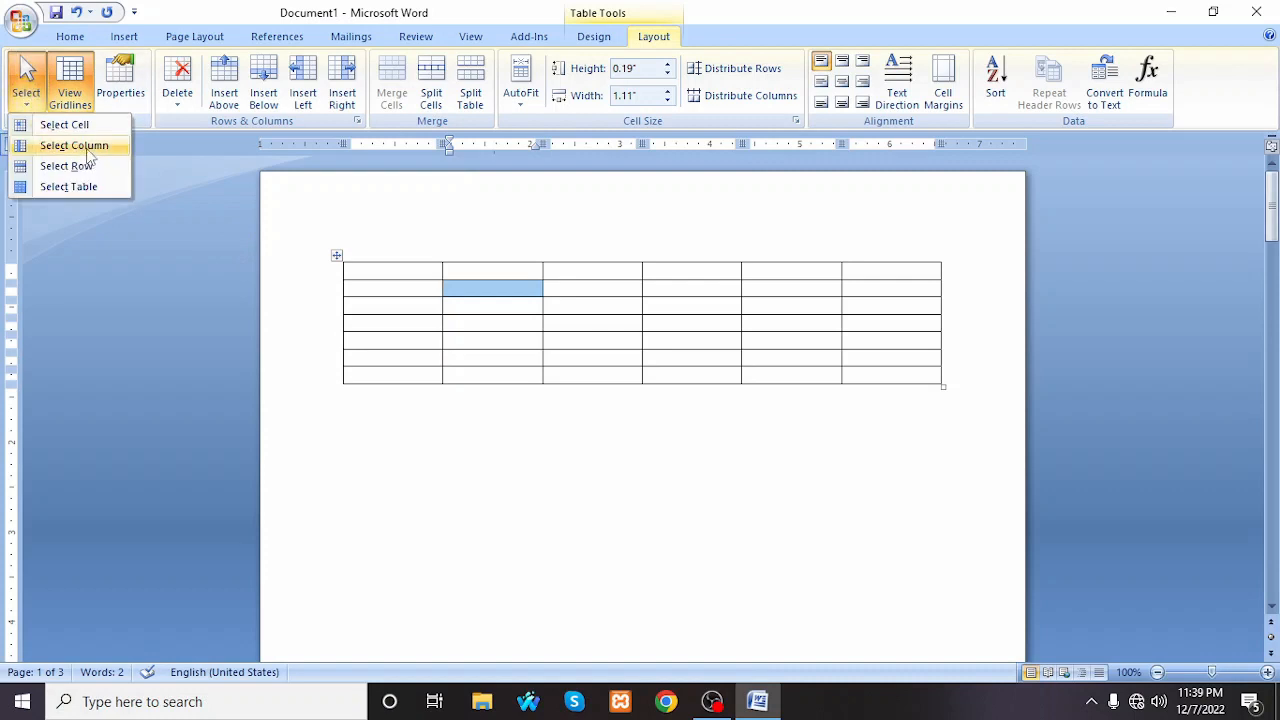
{"action": "left_click", "coordinate": [403, 300]}
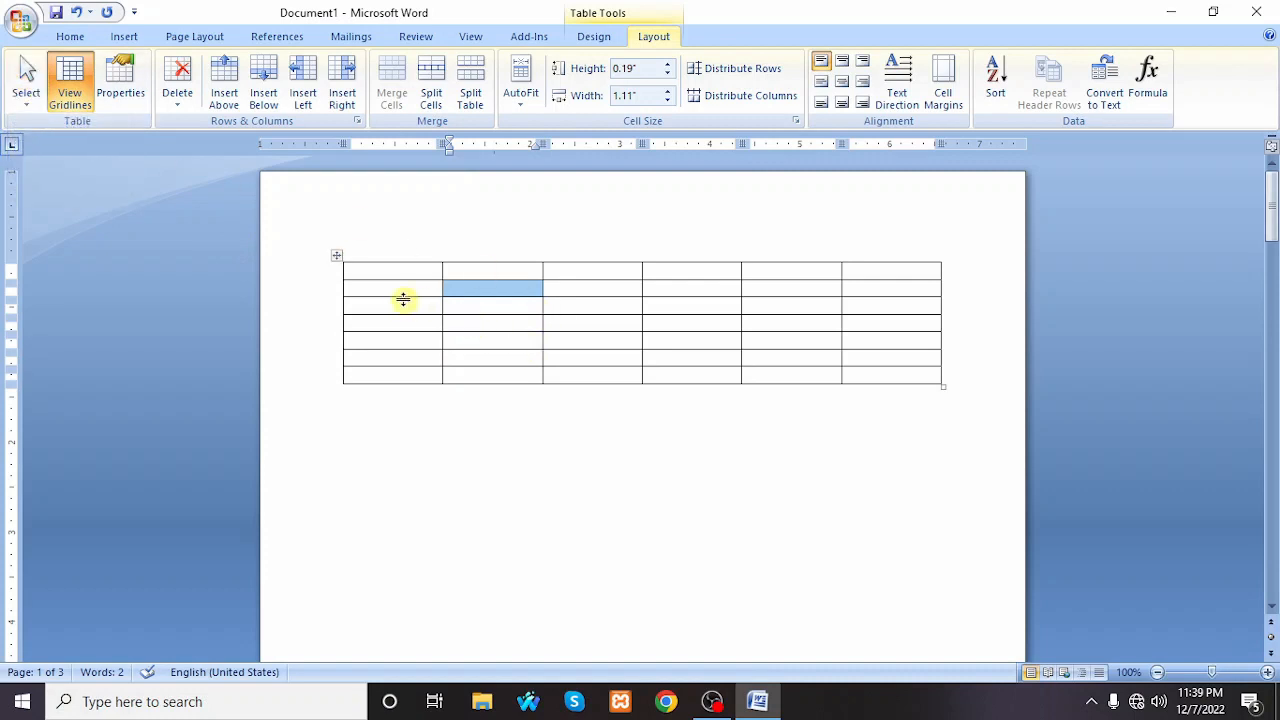
{"action": "left_click", "coordinate": [396, 312]}
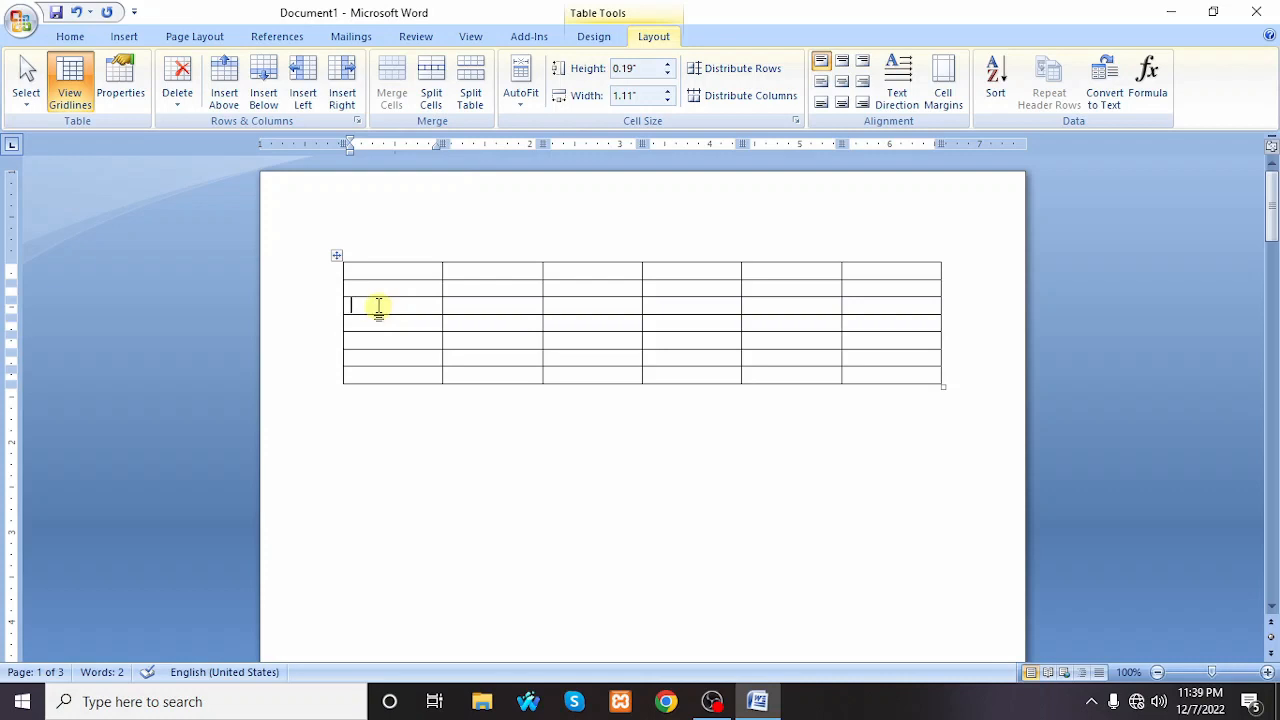
{"action": "left_click", "coordinate": [30, 100]}
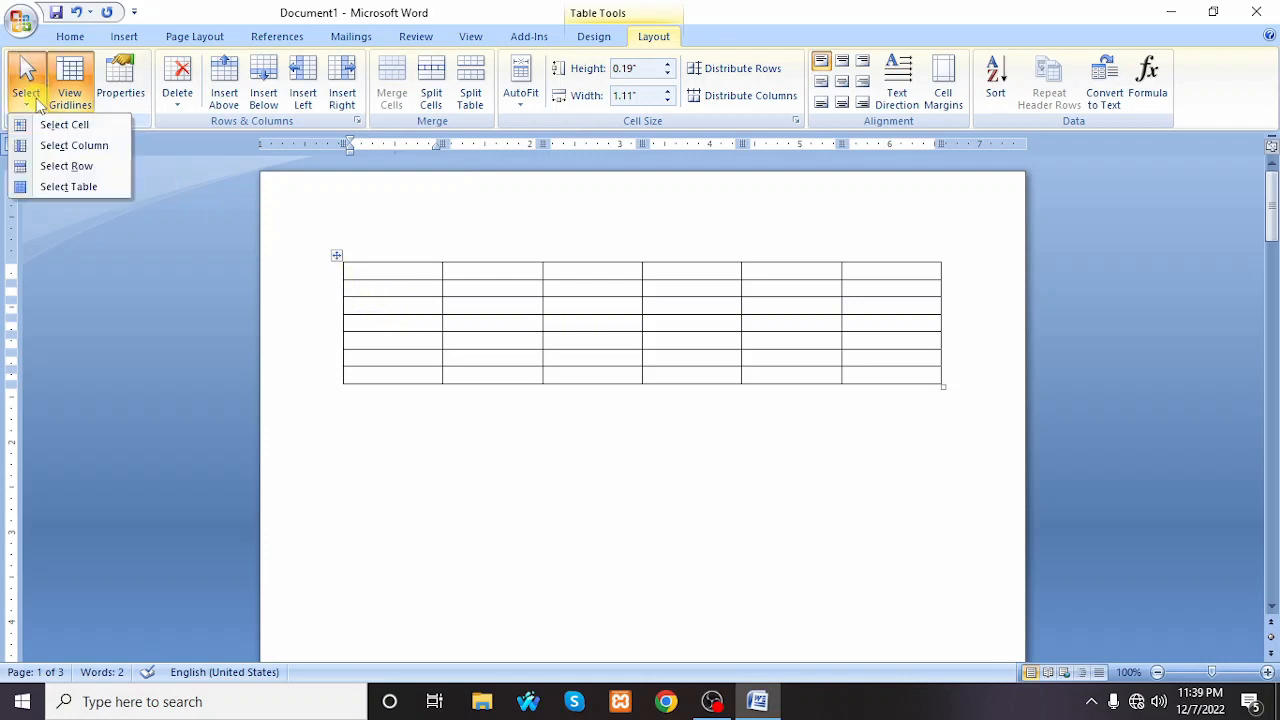
{"action": "left_click", "coordinate": [69, 149]}
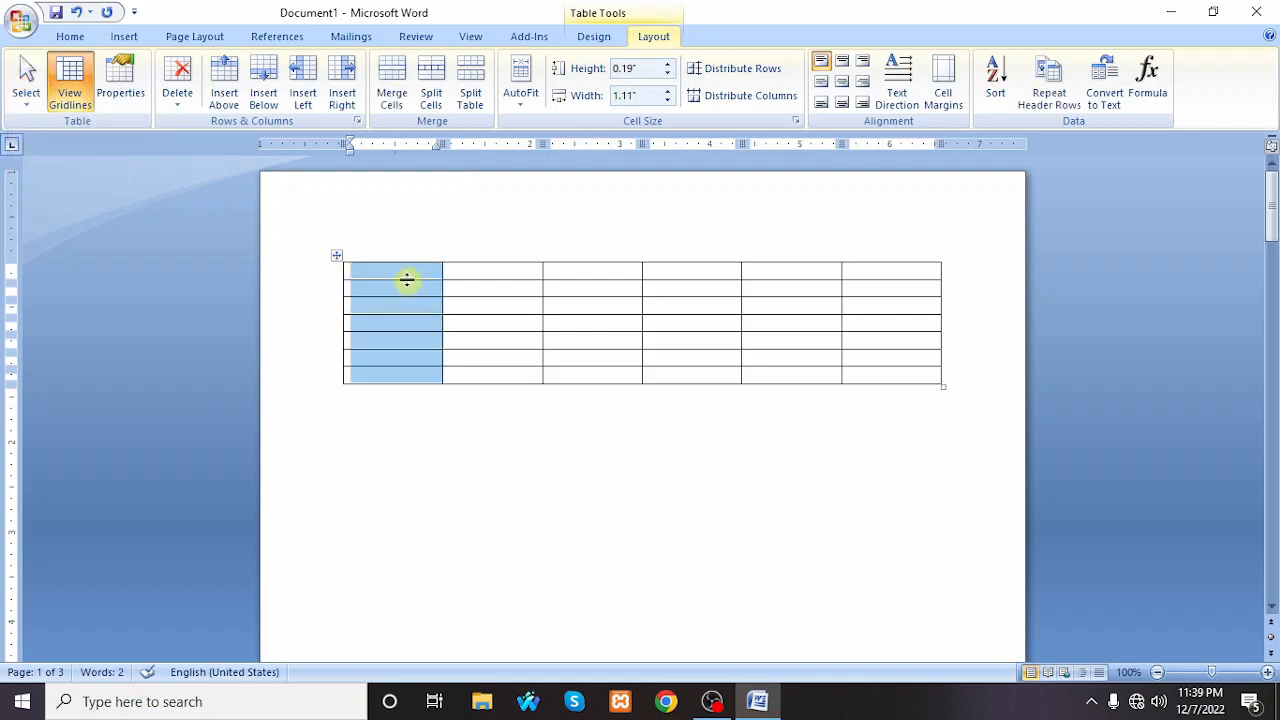
Select the table's third row using the Select Row command
{"action": "left_click", "coordinate": [505, 324]}
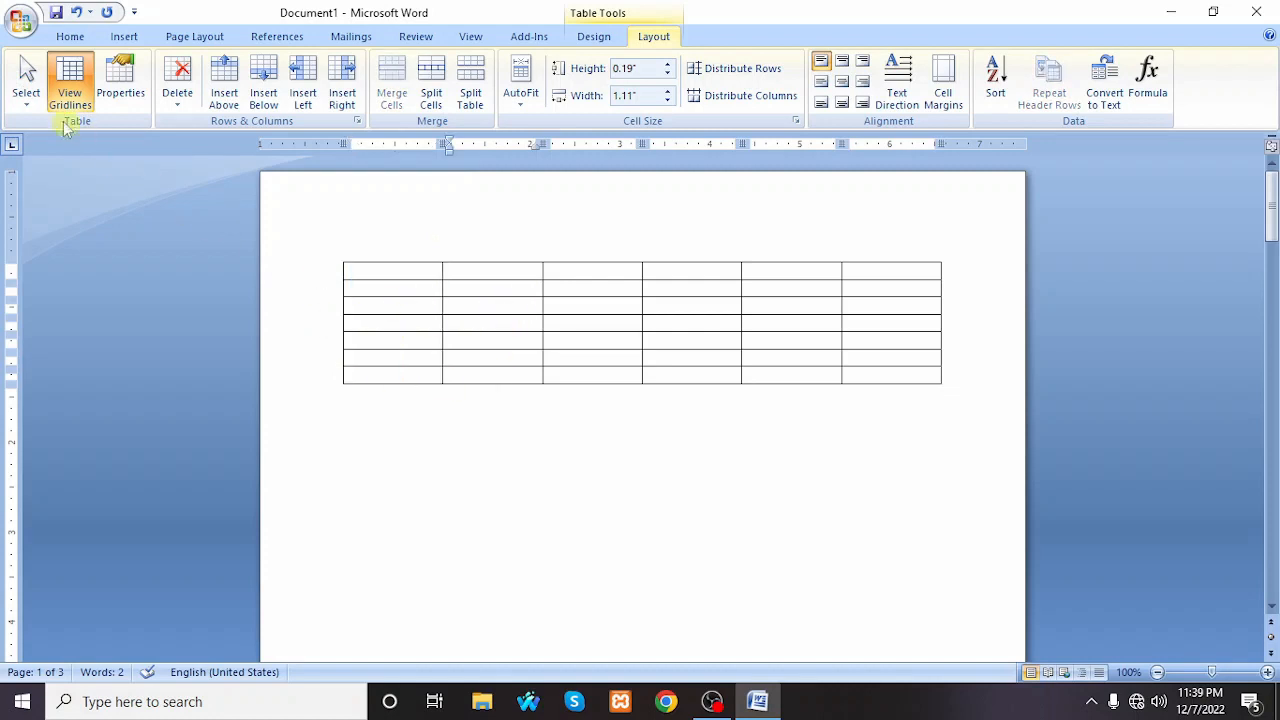
{"action": "left_click", "coordinate": [30, 100]}
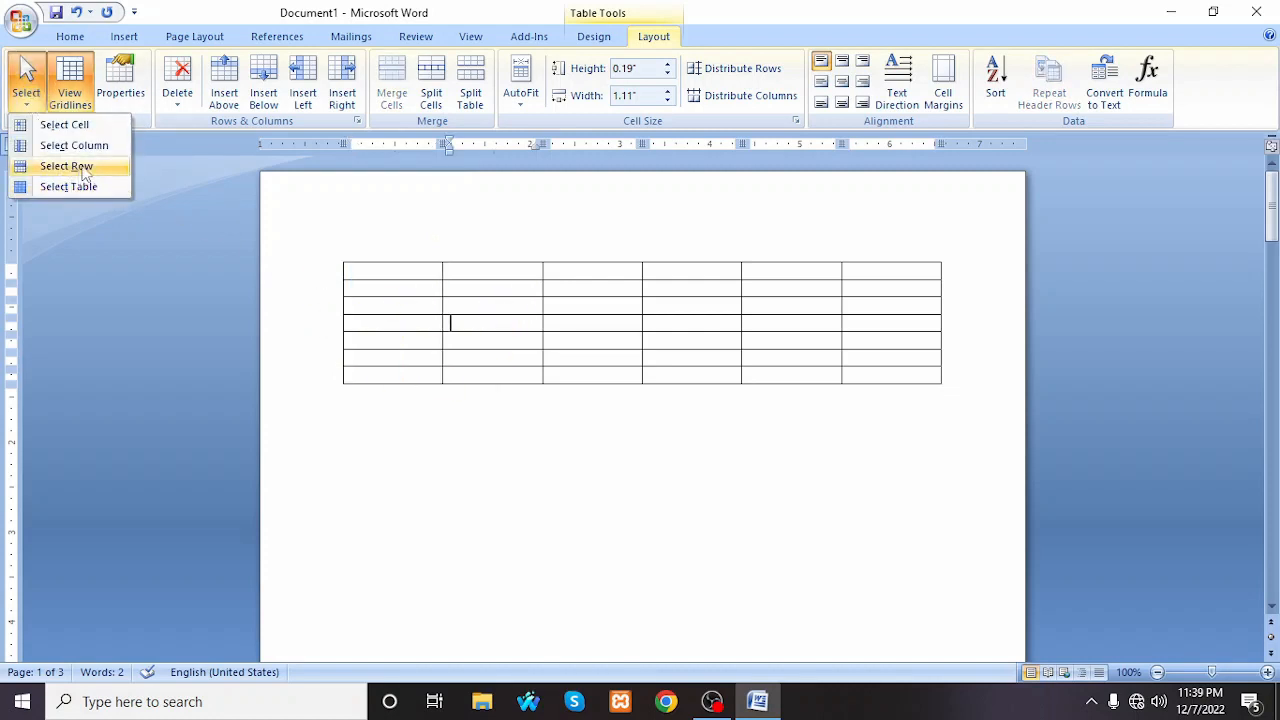
{"action": "left_click", "coordinate": [400, 320]}
{"action": "left_click", "coordinate": [397, 306]}
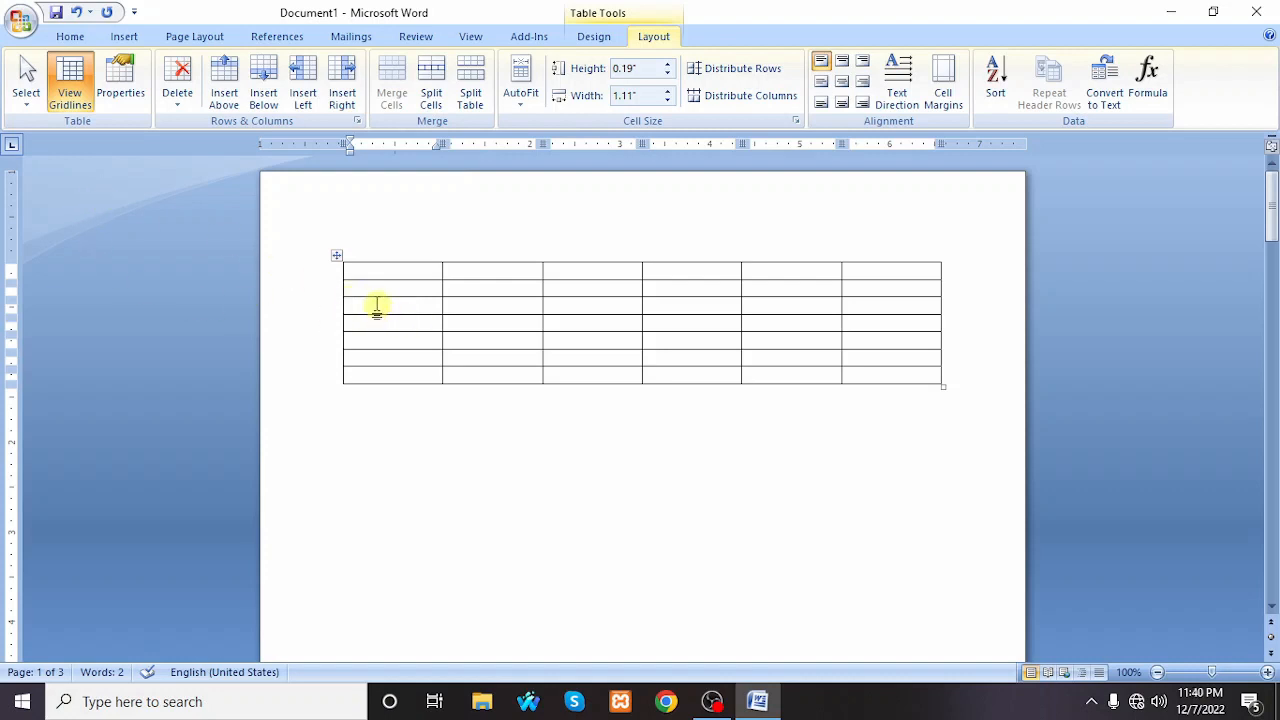
{"action": "left_click", "coordinate": [26, 90]}
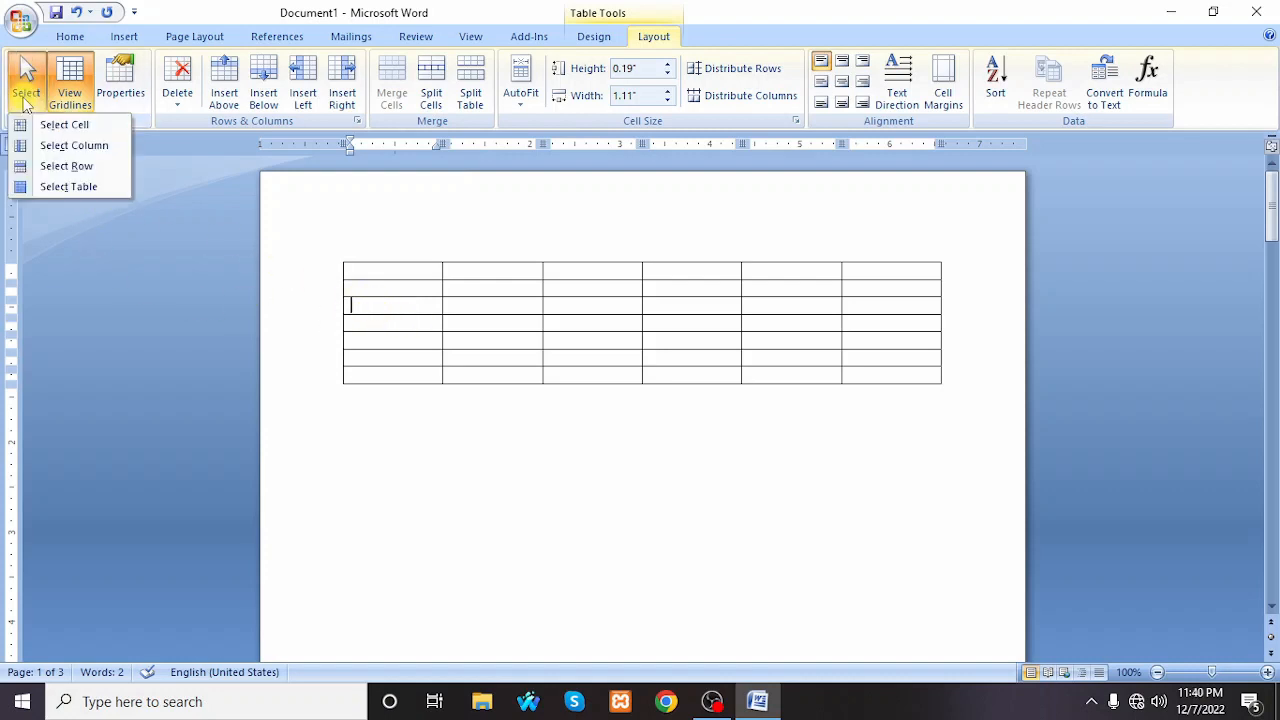
{"action": "left_click", "coordinate": [85, 168]}
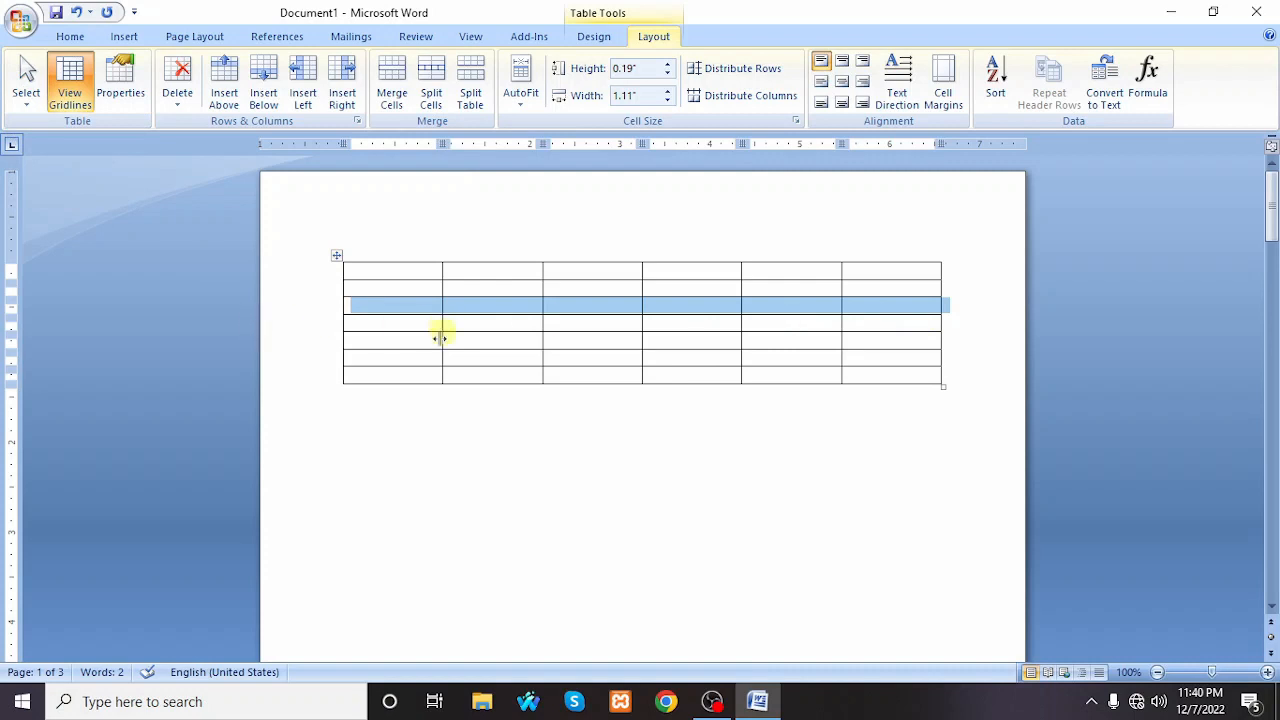
Select the entire table using the Select Table command, then clear the selection
{"action": "left_click", "coordinate": [27, 100]}
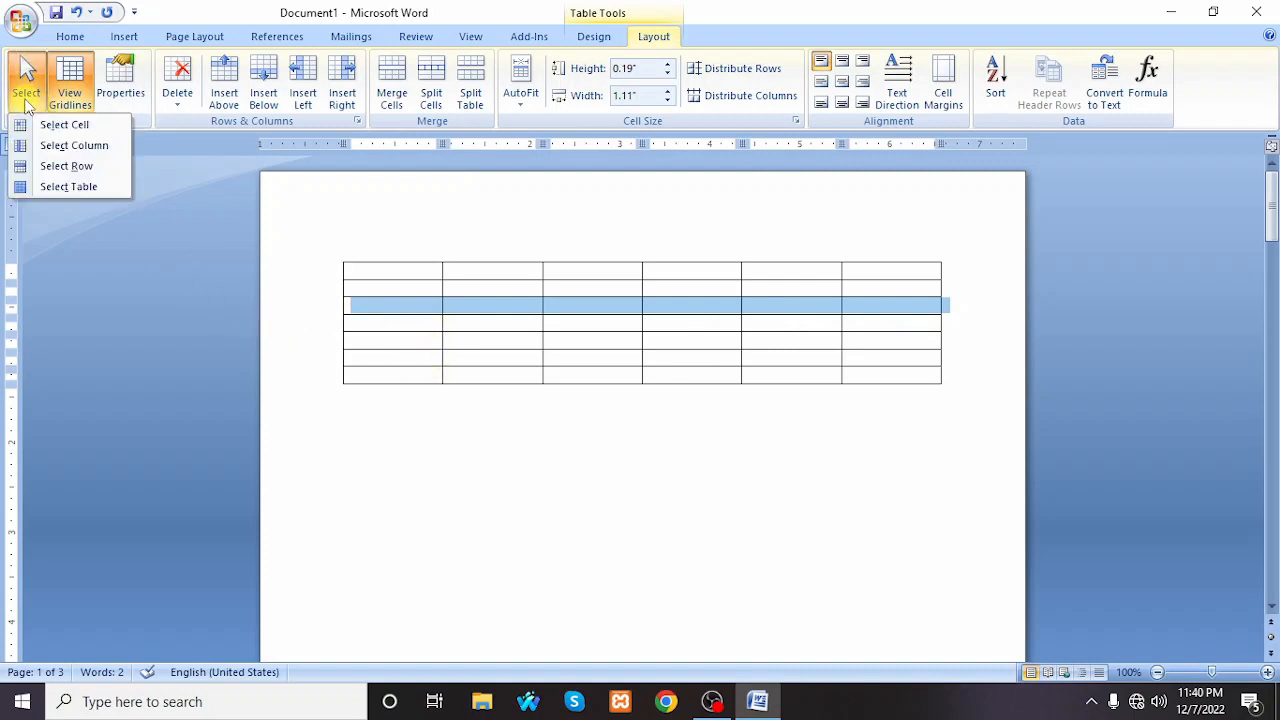
{"action": "left_click", "coordinate": [68, 187]}
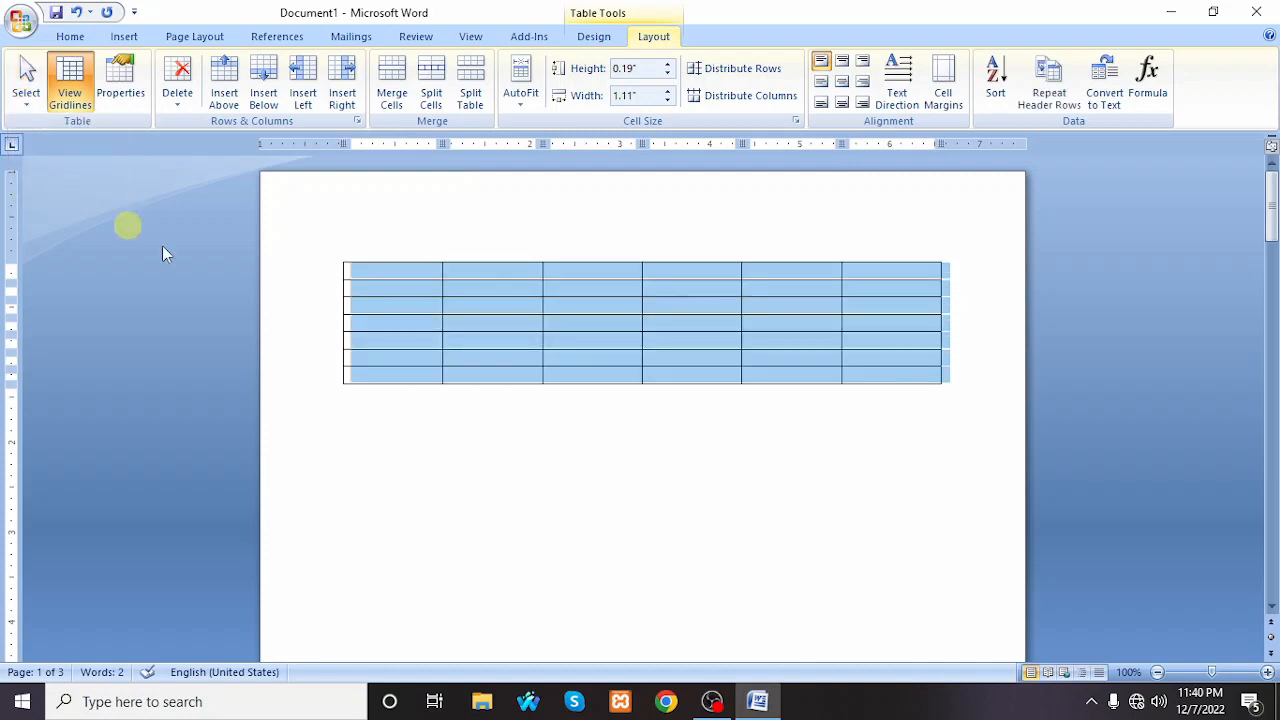
{"action": "left_click", "coordinate": [666, 474]}
{"action": "left_click", "coordinate": [515, 325]}
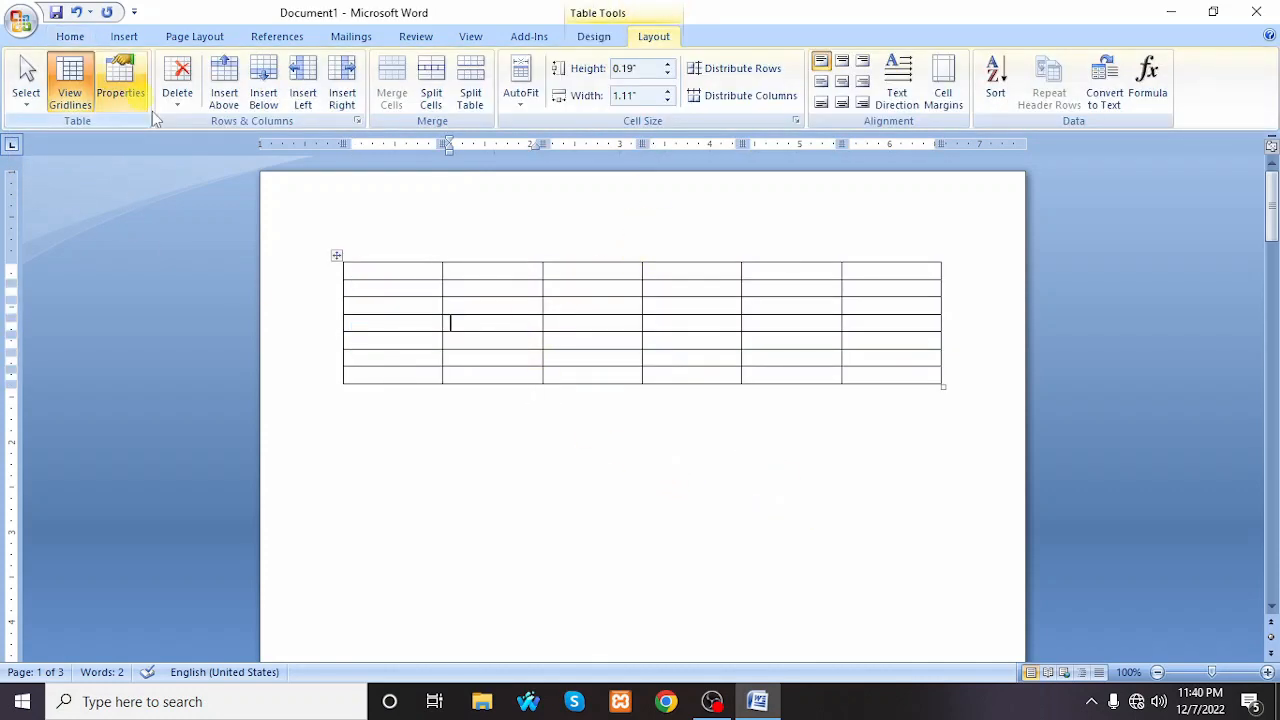
Delete the cell in the first row and second column, shifting the remaining cells left
{"action": "left_click", "coordinate": [389, 263]}
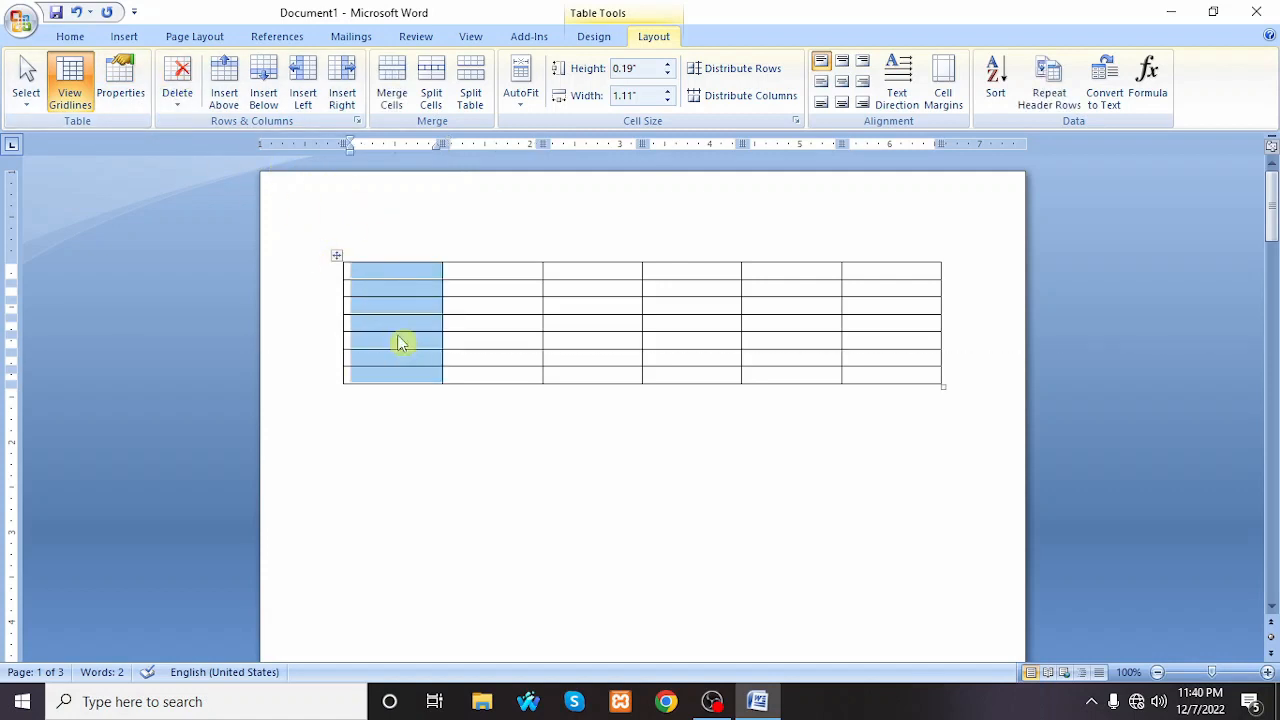
{"action": "left_click", "coordinate": [490, 274]}
{"action": "left_click", "coordinate": [180, 95]}
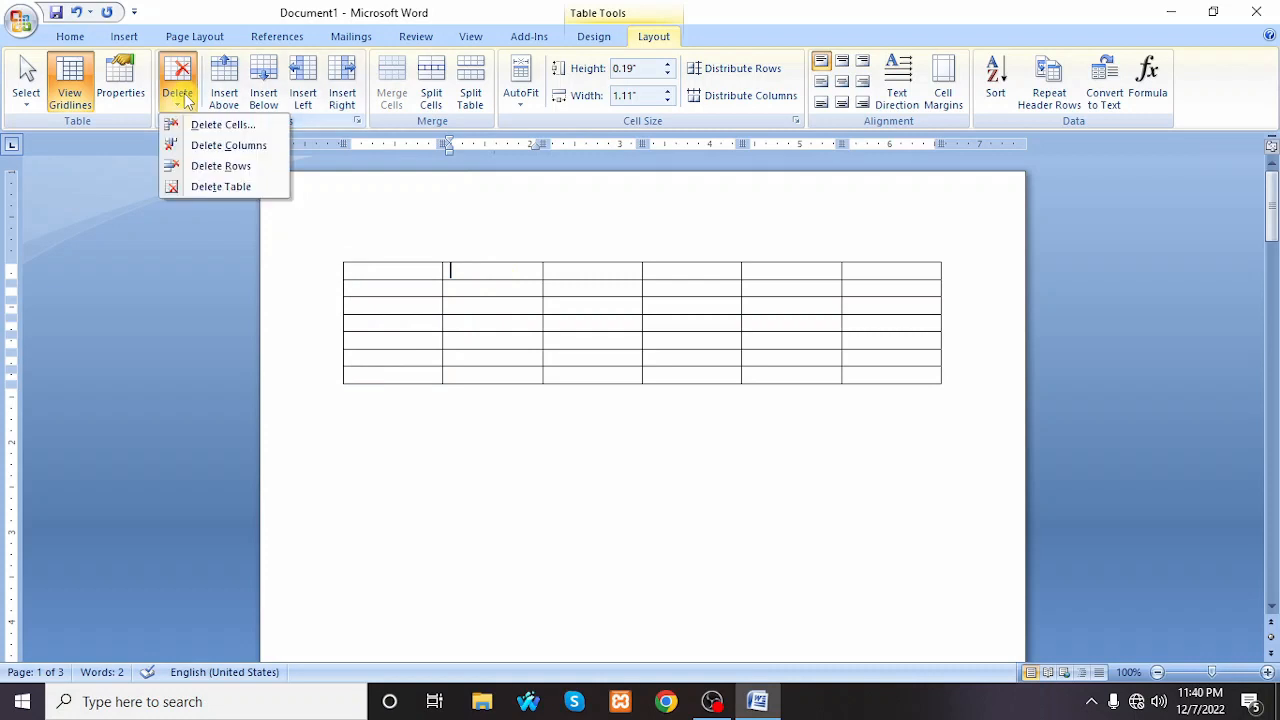
{"action": "left_click", "coordinate": [230, 126]}
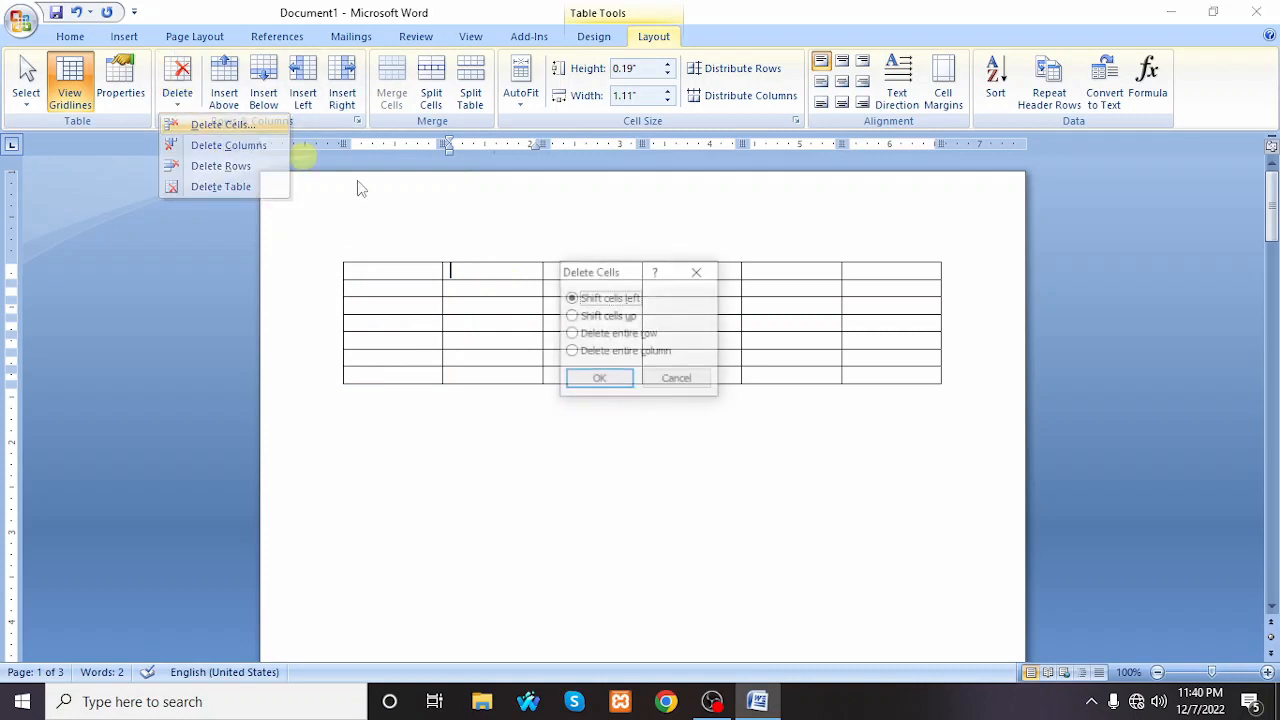
{"action": "left_click", "coordinate": [594, 378]}
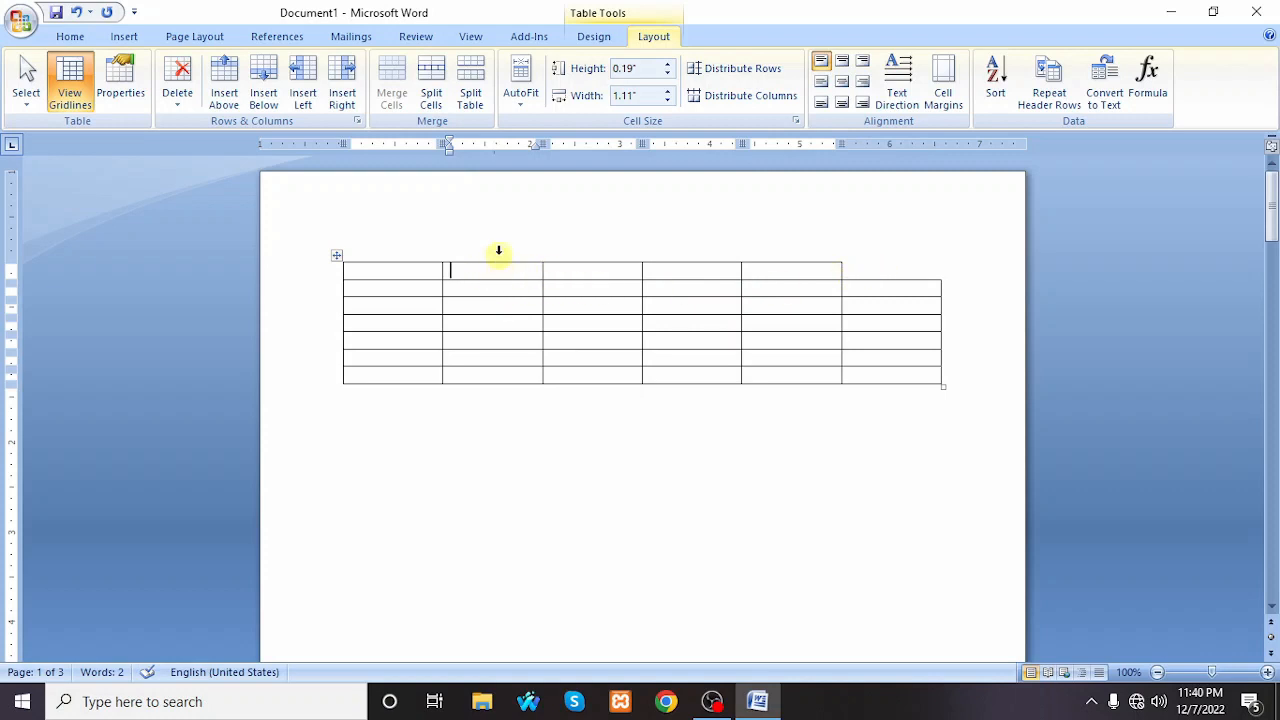
Delete the table's sixth column and its first row using the table delete commands
{"action": "left_click", "coordinate": [180, 95]}
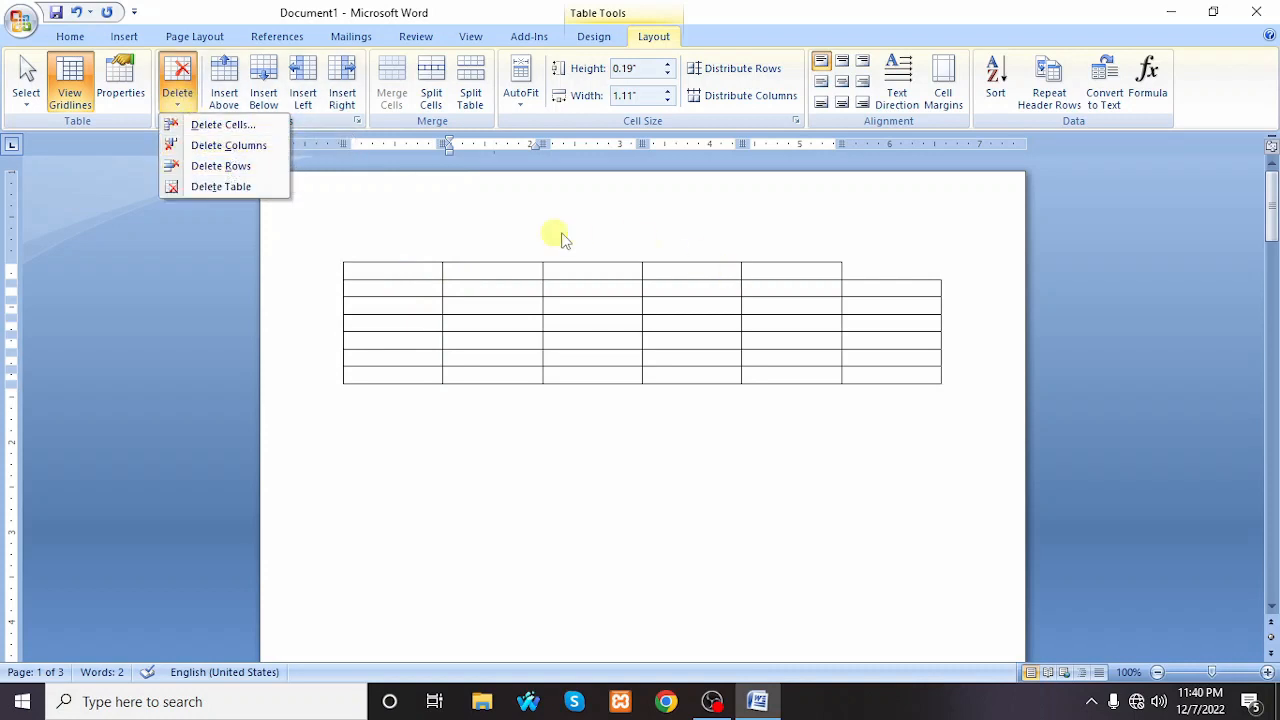
{"action": "left_click", "coordinate": [869, 282]}
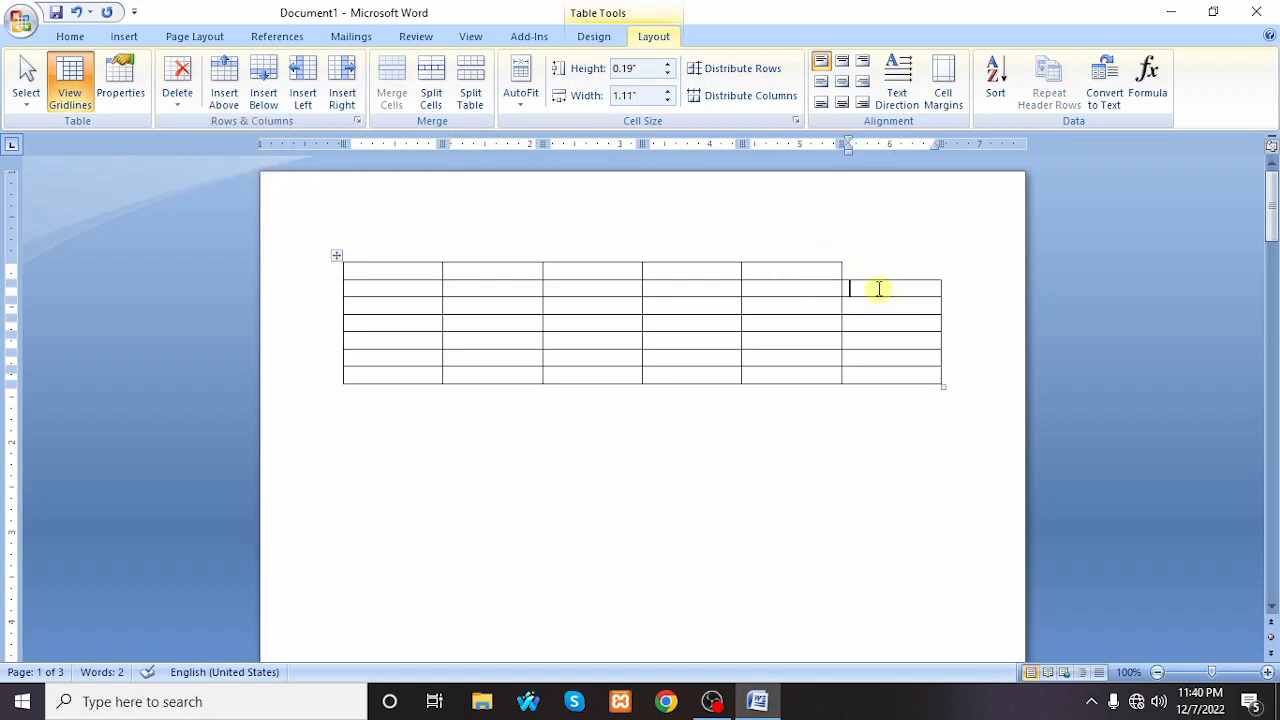
{"action": "left_click", "coordinate": [196, 106]}
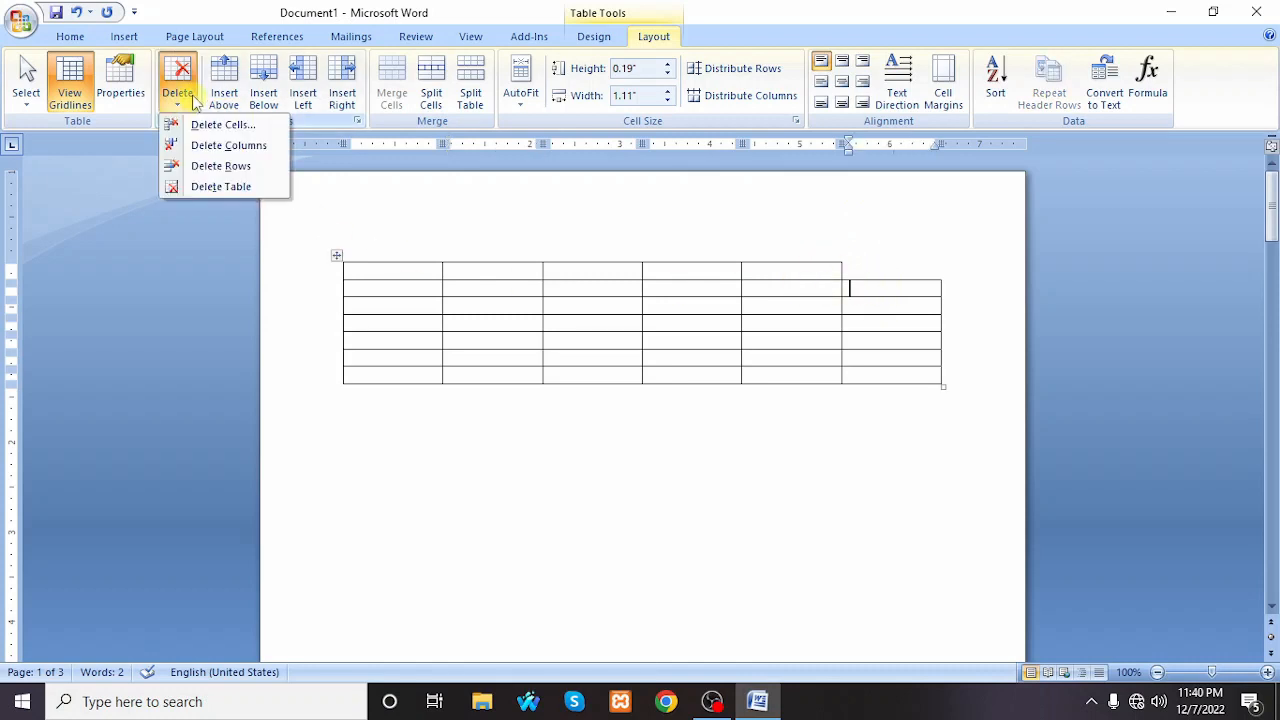
{"action": "left_click", "coordinate": [229, 146]}
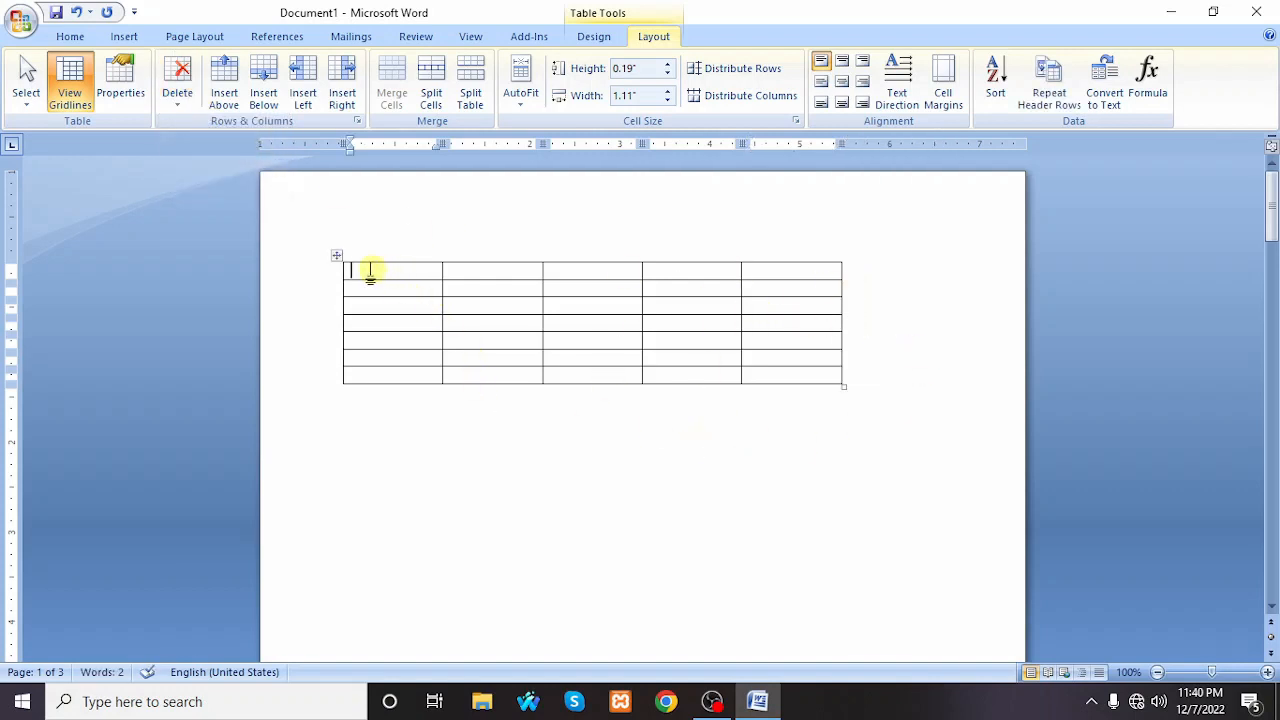
{"action": "left_click", "coordinate": [180, 102]}
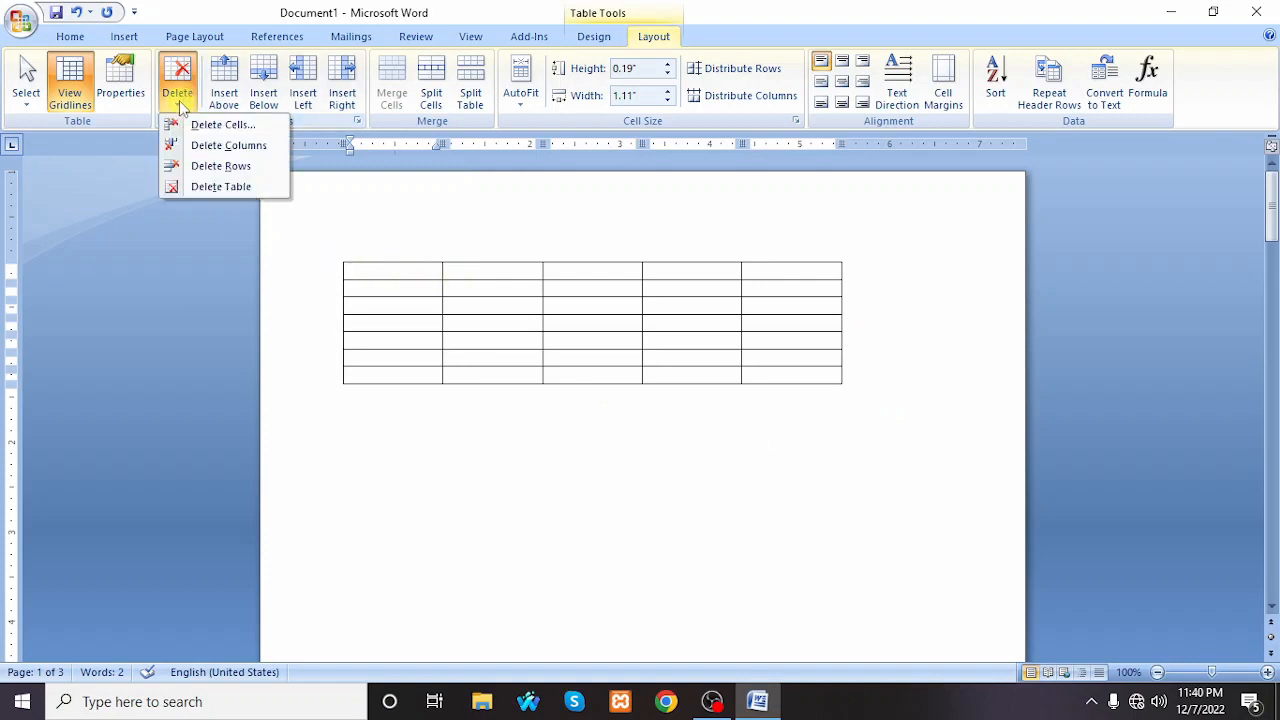
{"action": "left_click", "coordinate": [221, 167]}
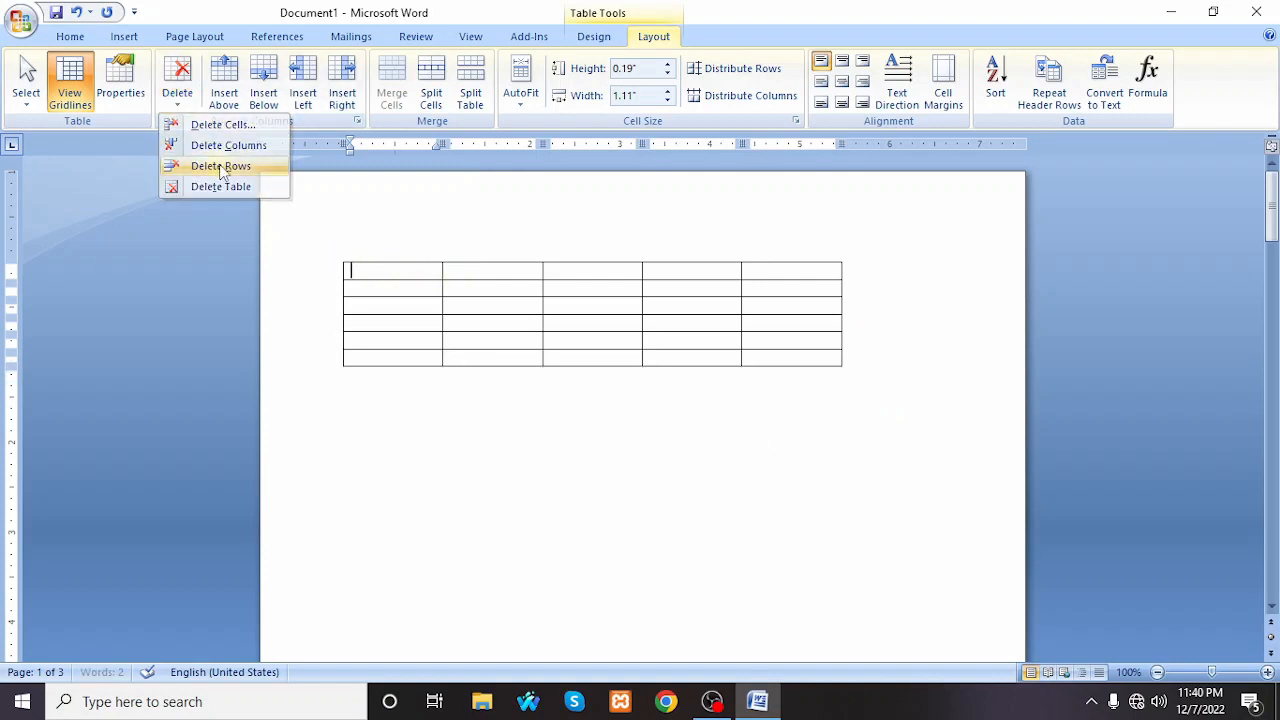
Enter "Multimedia" in the first cell of the second row and delete the empty row above it
{"action": "left_click", "coordinate": [371, 288]}
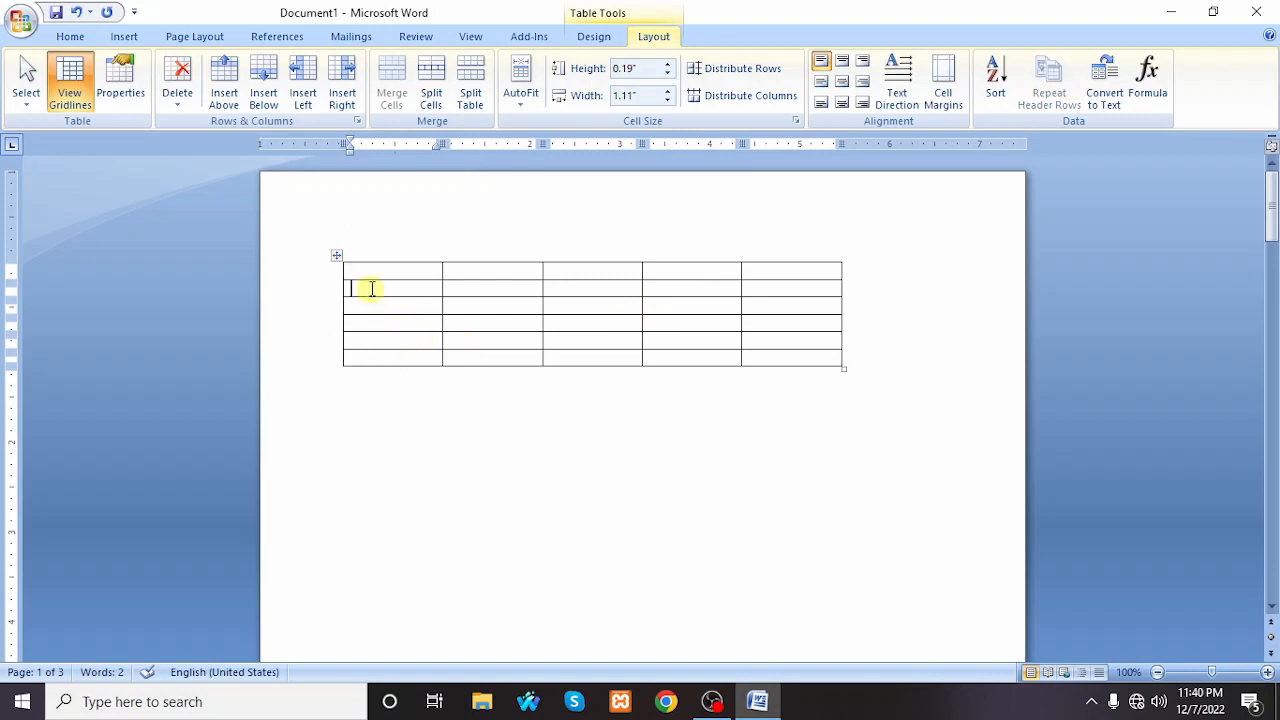
{"action": "type", "text": "Multimedia"}
{"action": "key", "text": "Up"}
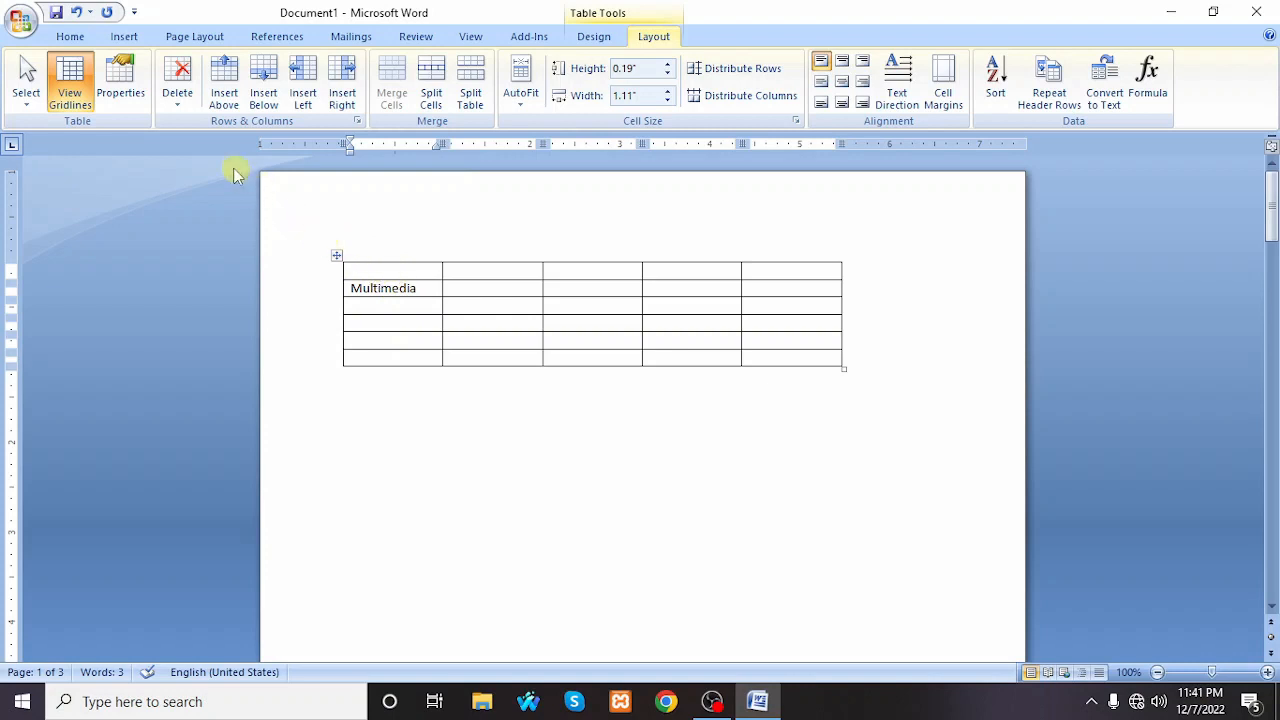
{"action": "left_click", "coordinate": [180, 98]}
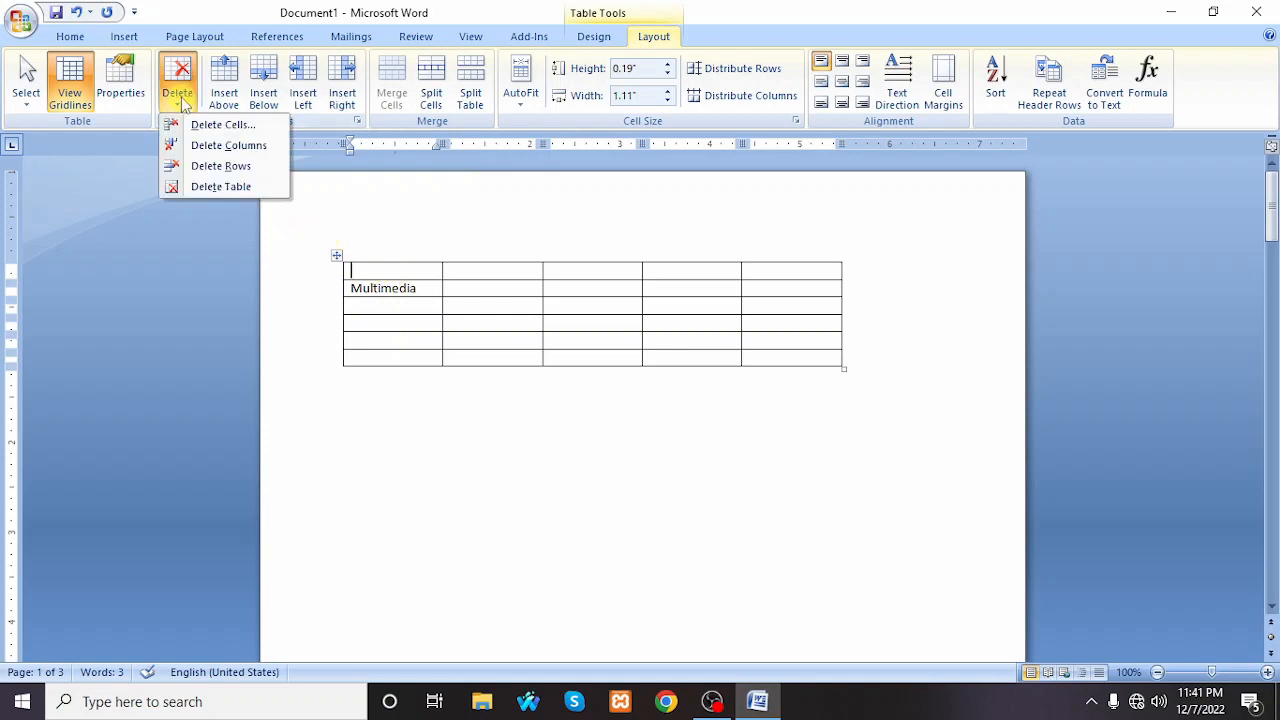
{"action": "left_click", "coordinate": [205, 166]}
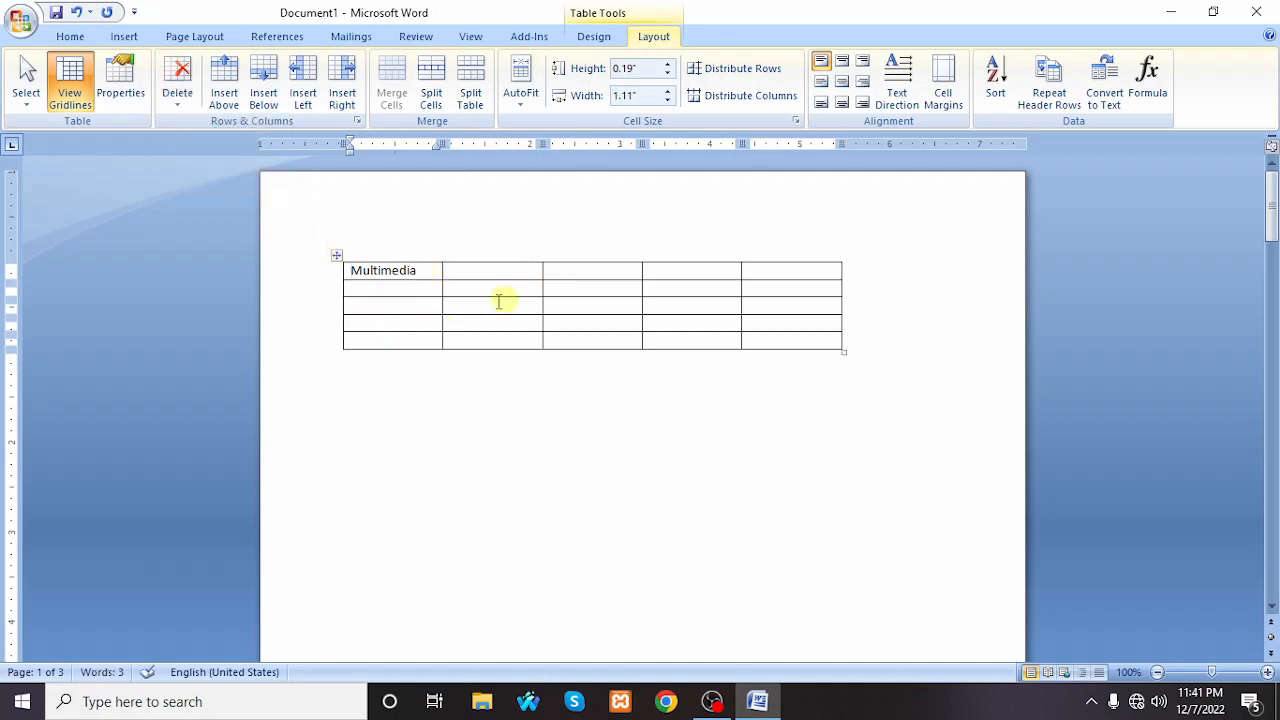
Delete the entire table with the Delete Table command and undo the deletion
{"action": "left_click", "coordinate": [179, 97]}
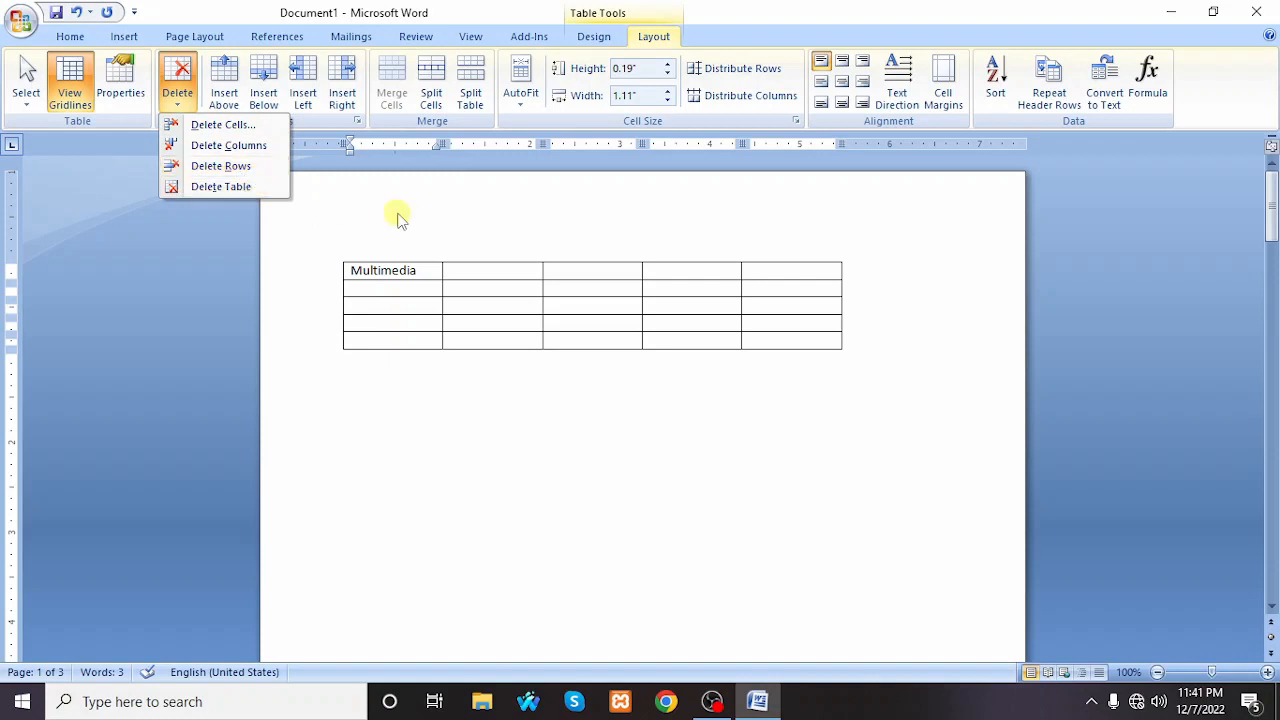
{"action": "left_click", "coordinate": [221, 187]}
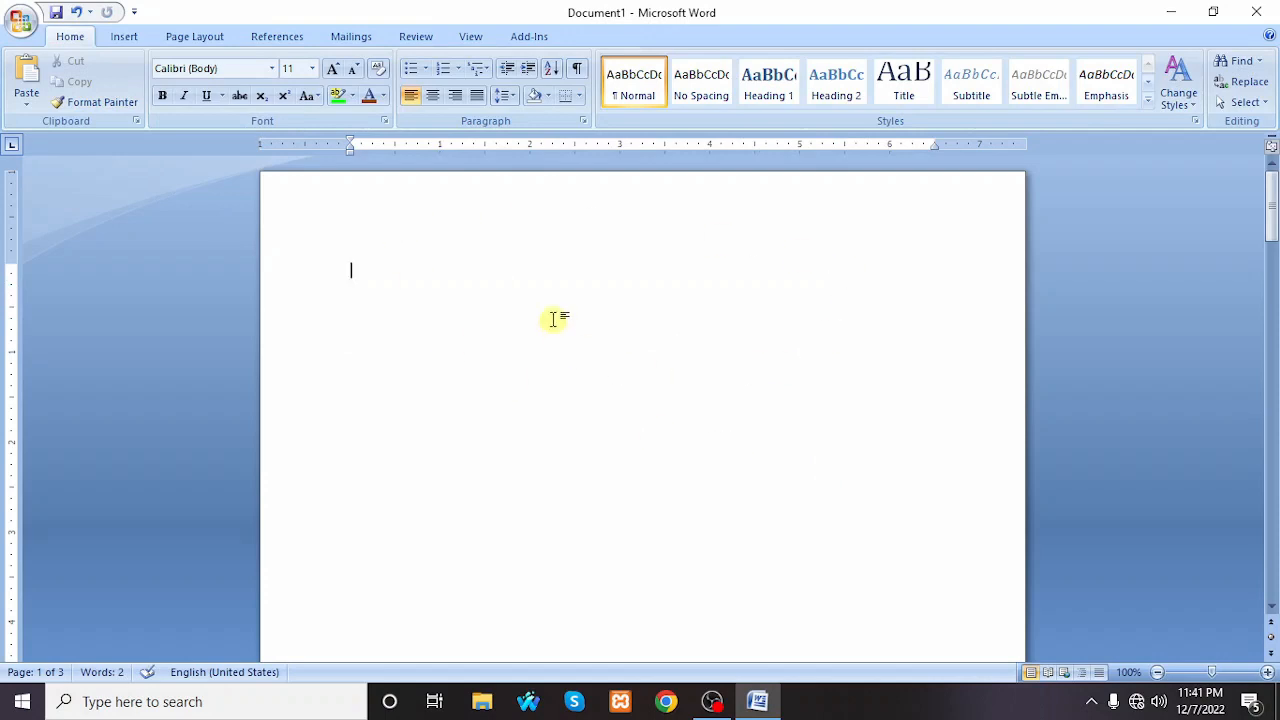
{"action": "key", "text": "ctrl+z"}
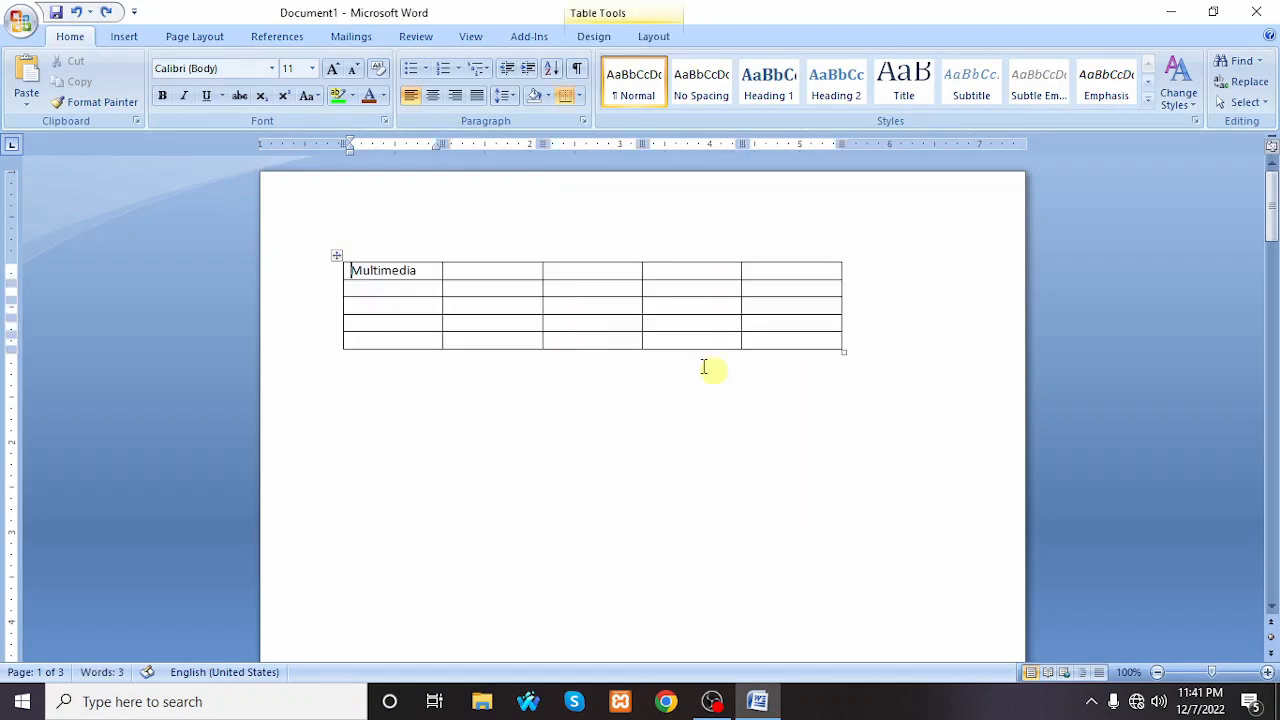
Insert one blank row above and one blank row below the "Multimedia" row
{"action": "left_click", "coordinate": [546, 306]}
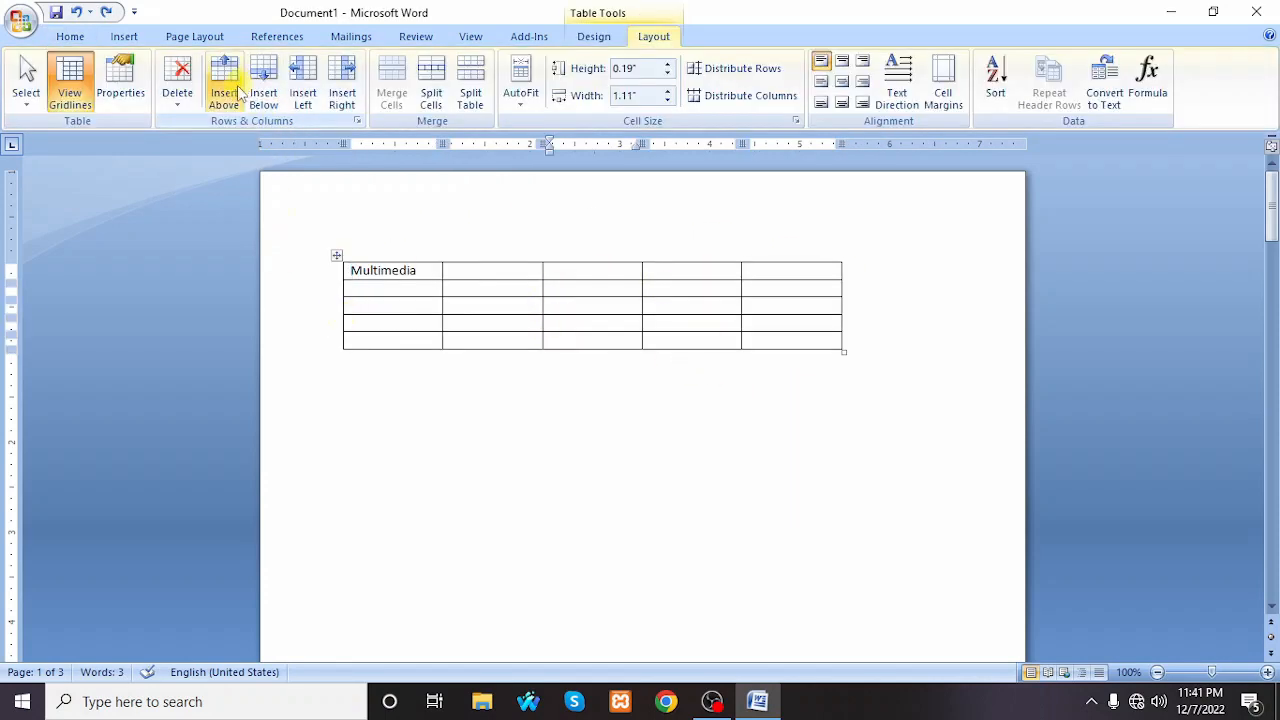
{"action": "left_click", "coordinate": [422, 270]}
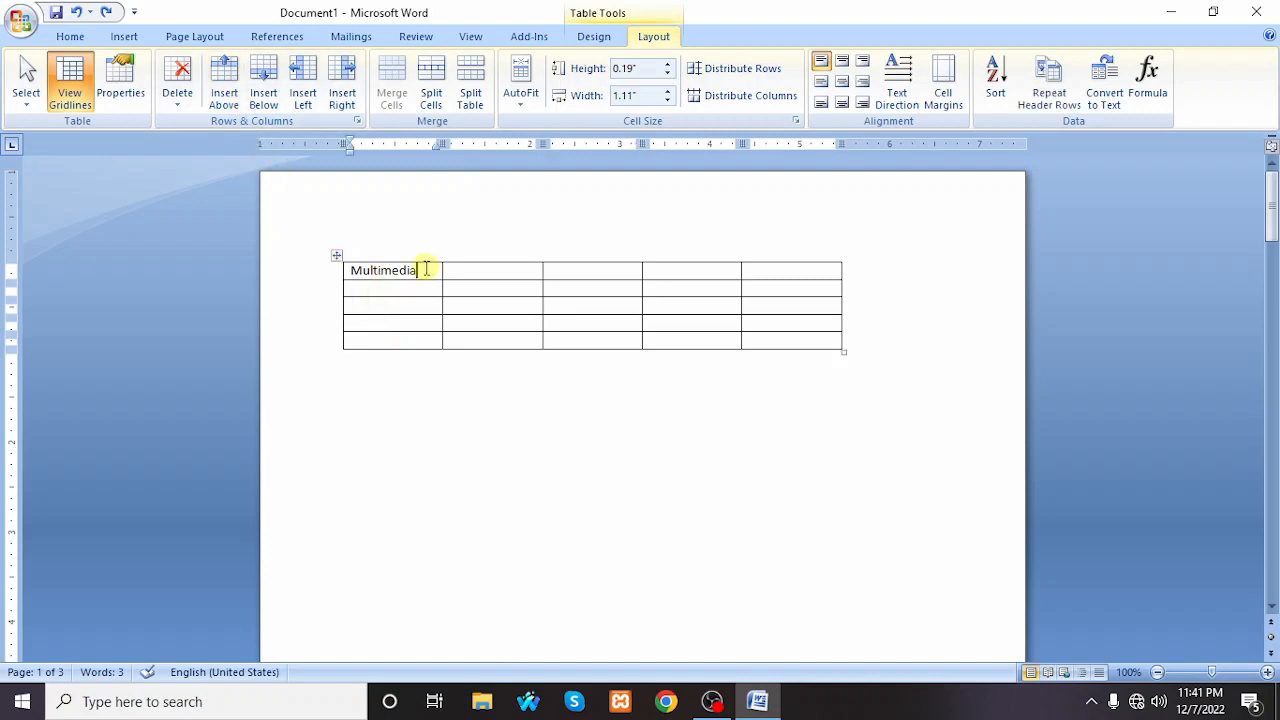
{"action": "left_click", "coordinate": [222, 88]}
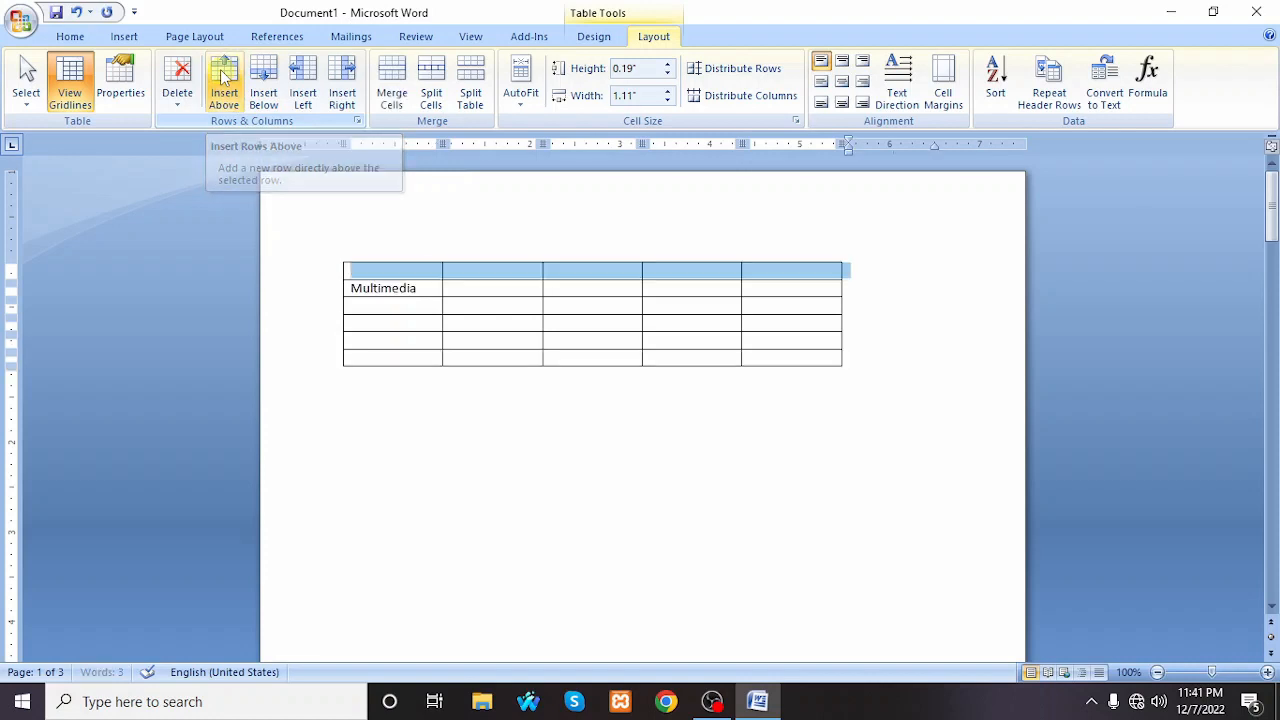
{"action": "left_click", "coordinate": [390, 268]}
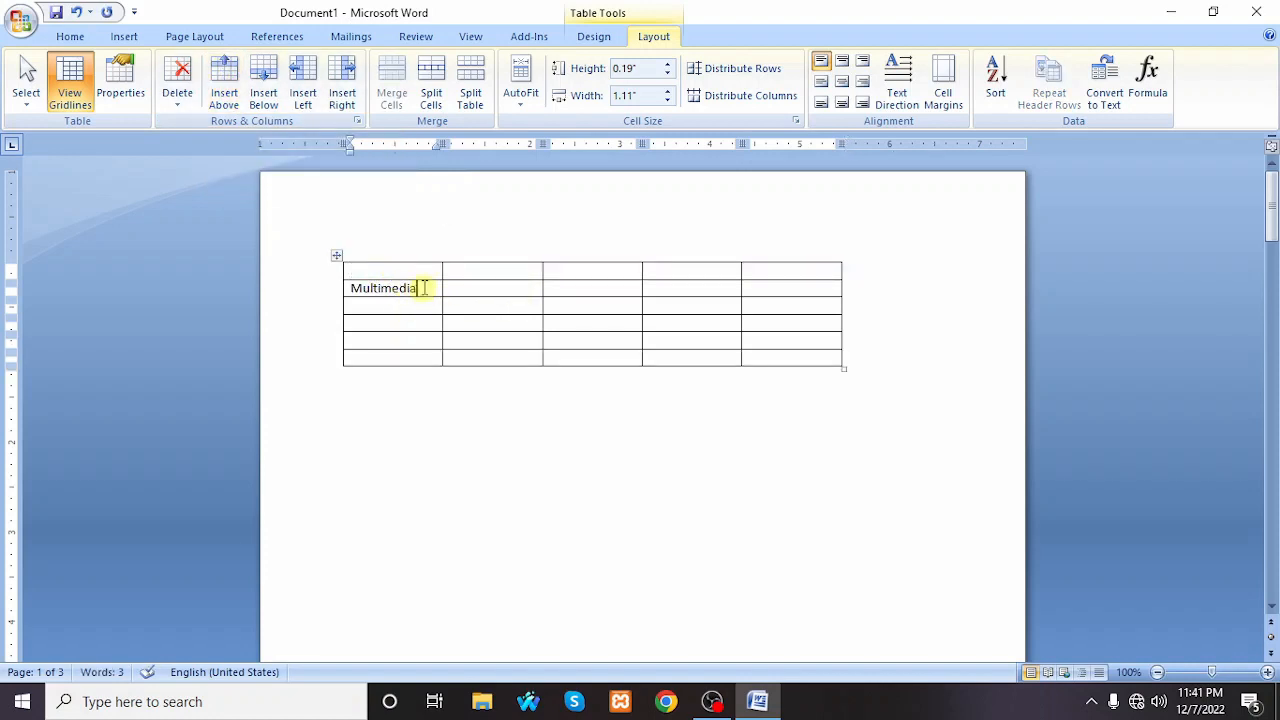
{"action": "left_click", "coordinate": [270, 97]}
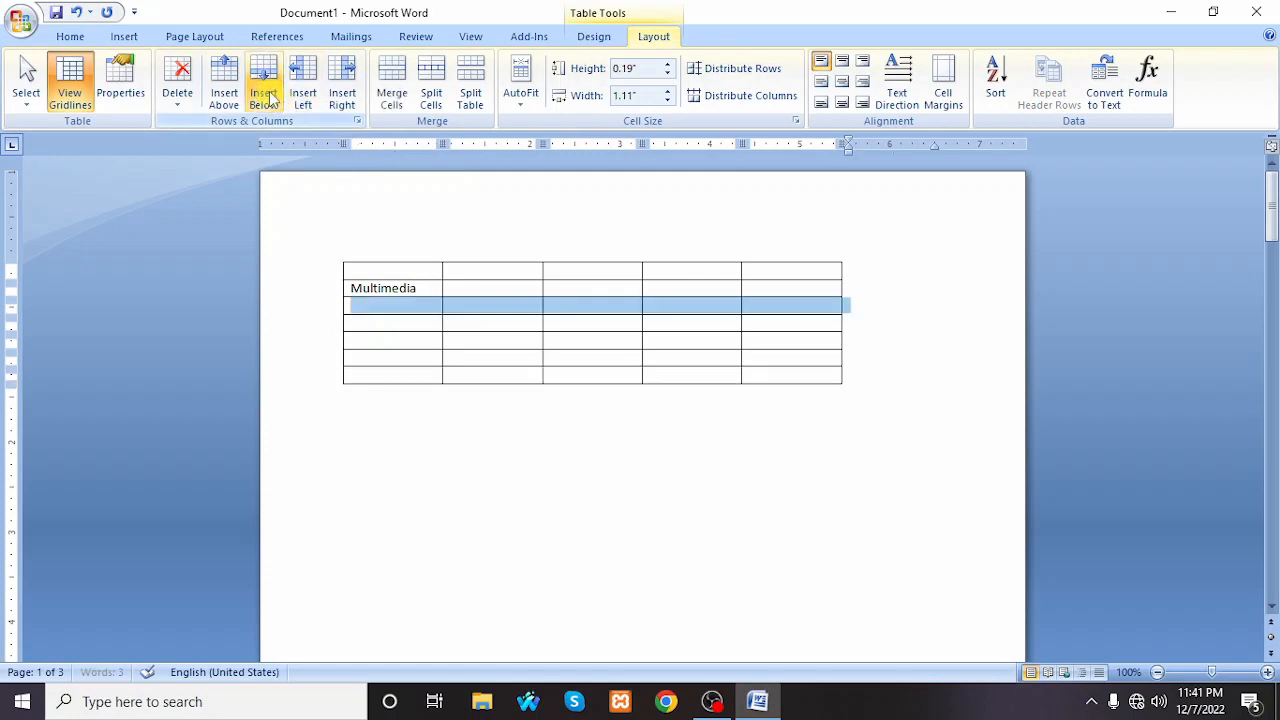
Insert two blank columns to the left of the "Multimedia" column
{"action": "left_click", "coordinate": [398, 312]}
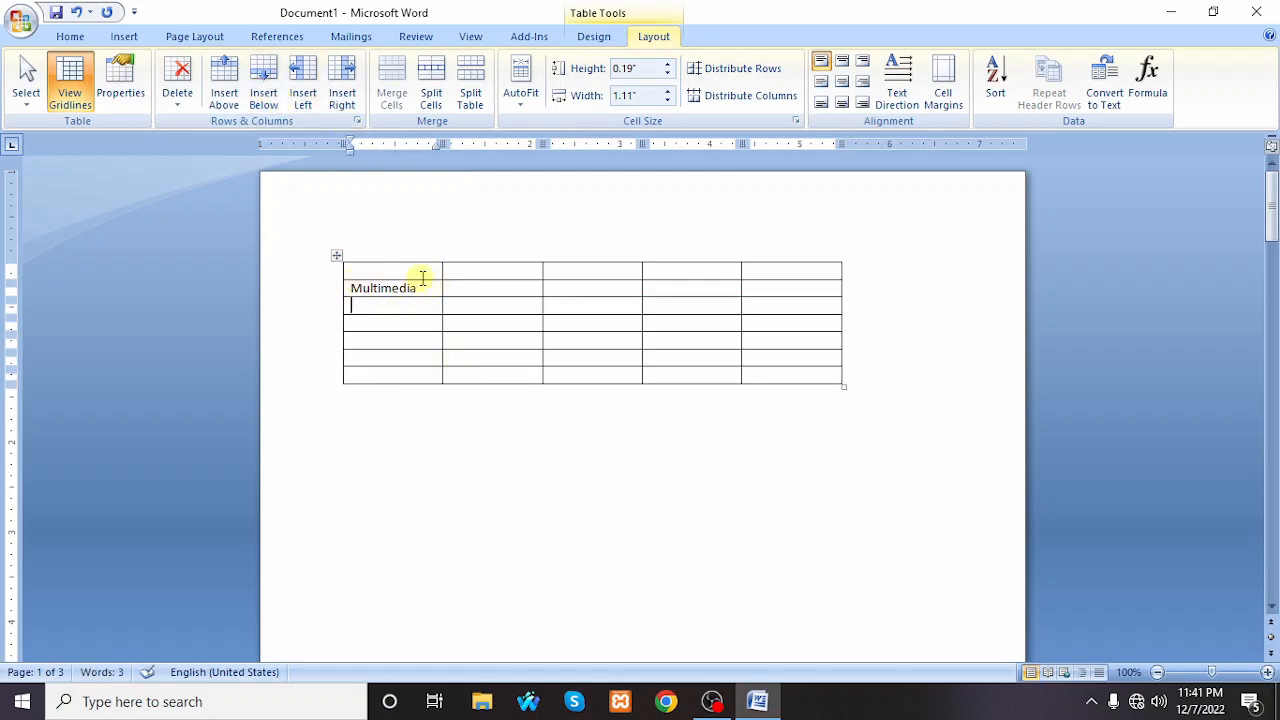
{"action": "left_click", "coordinate": [423, 280]}
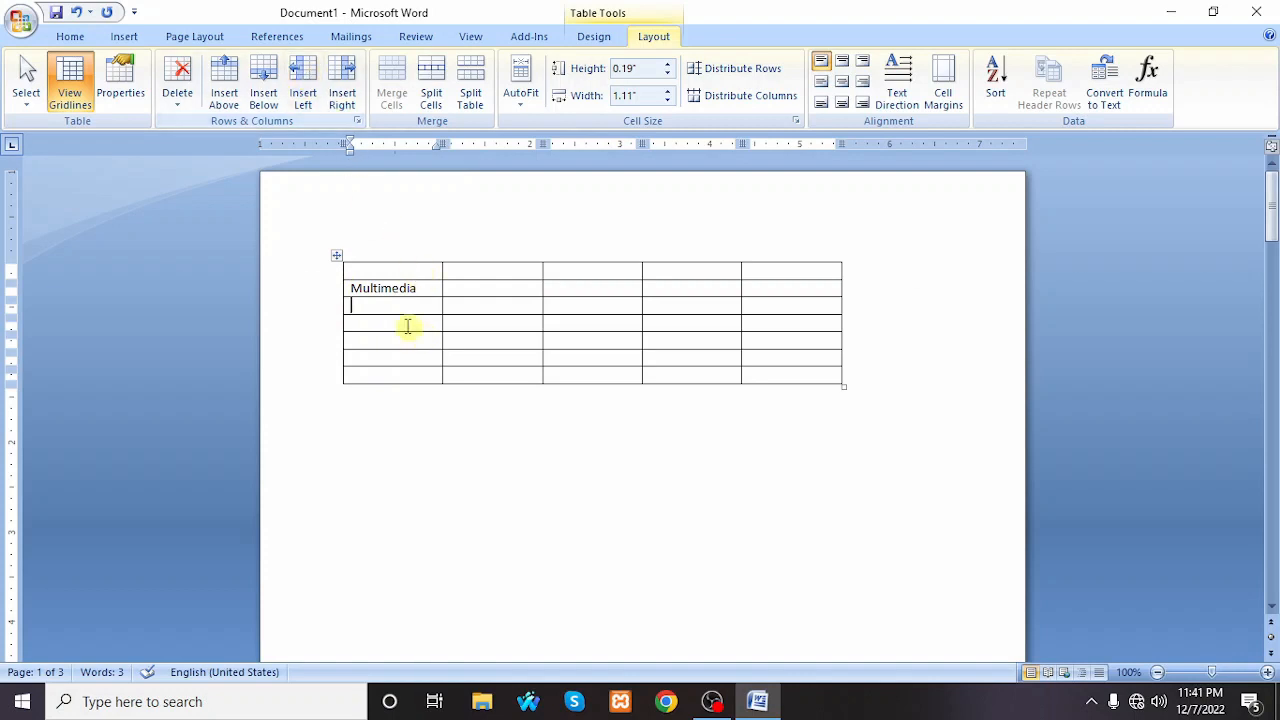
{"action": "left_click", "coordinate": [309, 92]}
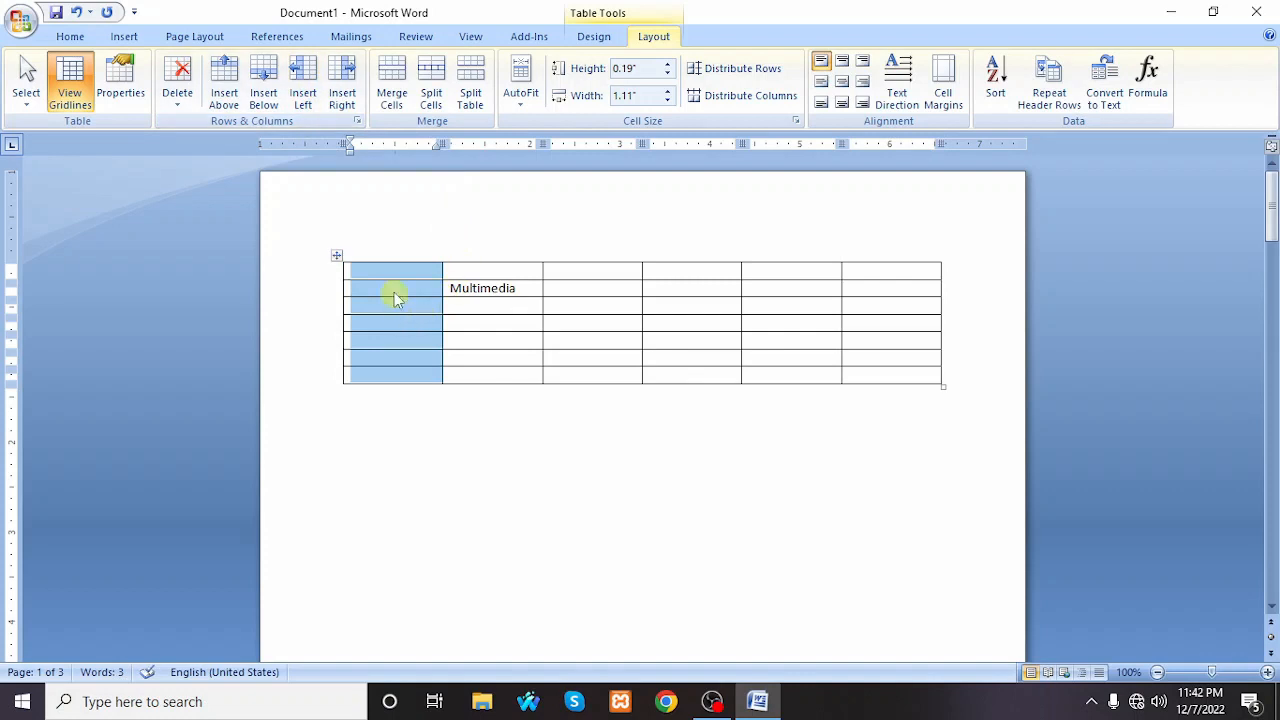
{"action": "left_click", "coordinate": [510, 310]}
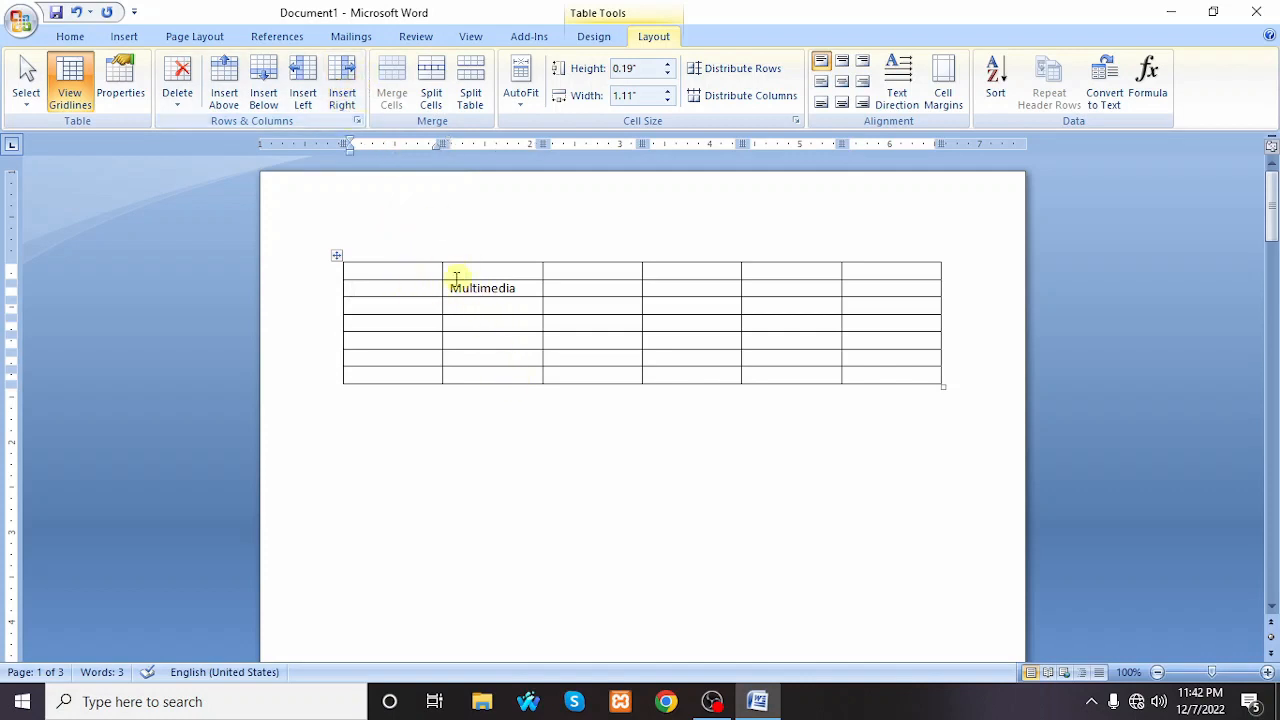
{"action": "left_click", "coordinate": [342, 88]}
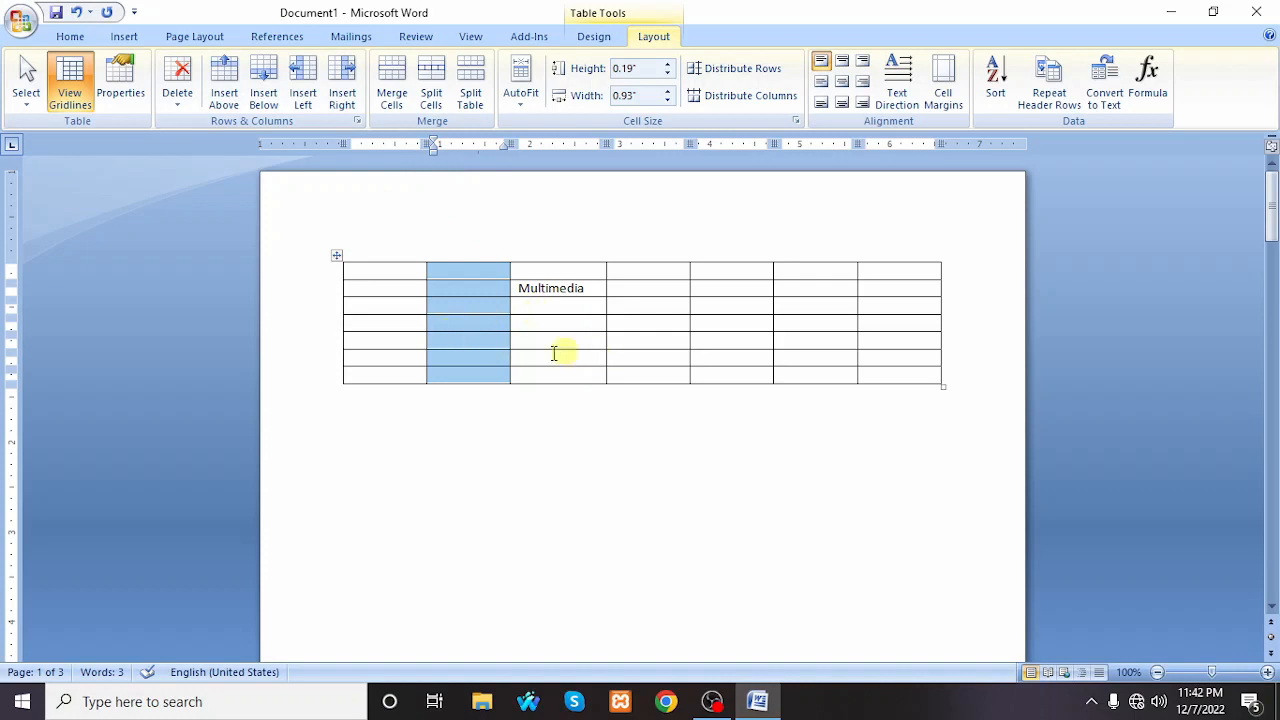
{"action": "left_click", "coordinate": [525, 408]}
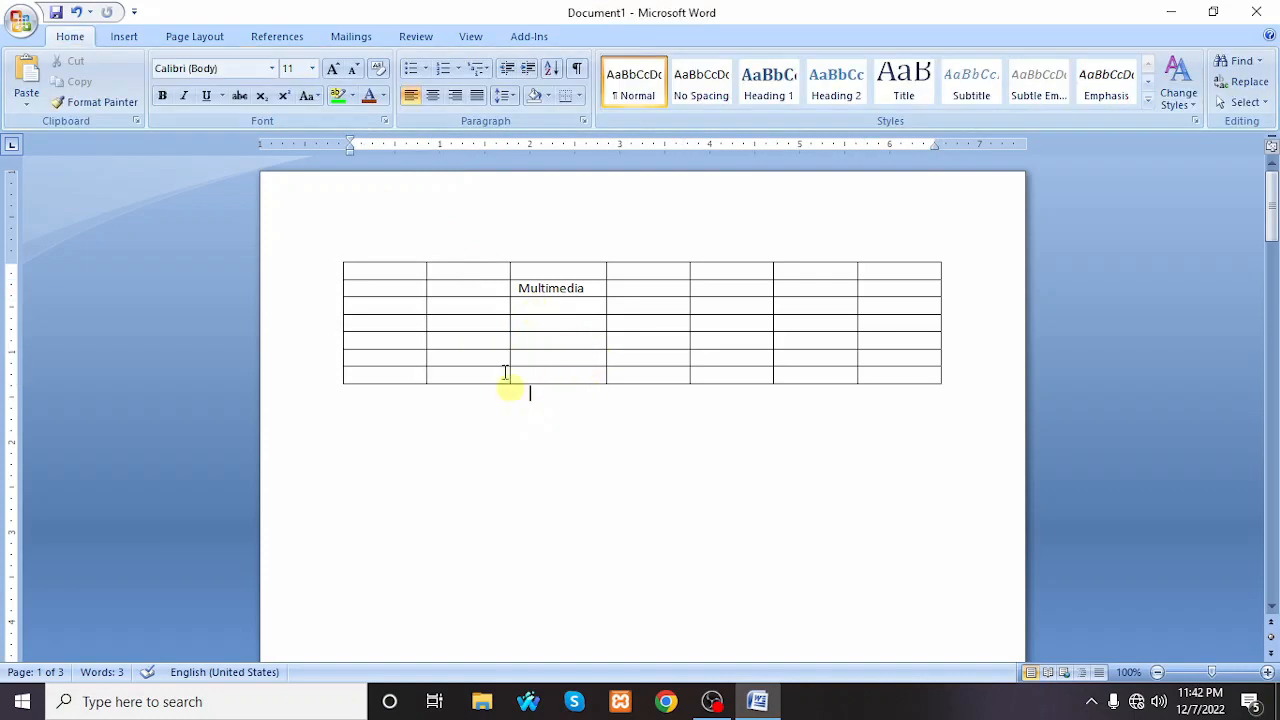
Merge the first six rows of the table's first two columns into one cell
{"action": "left_click", "coordinate": [442, 339]}
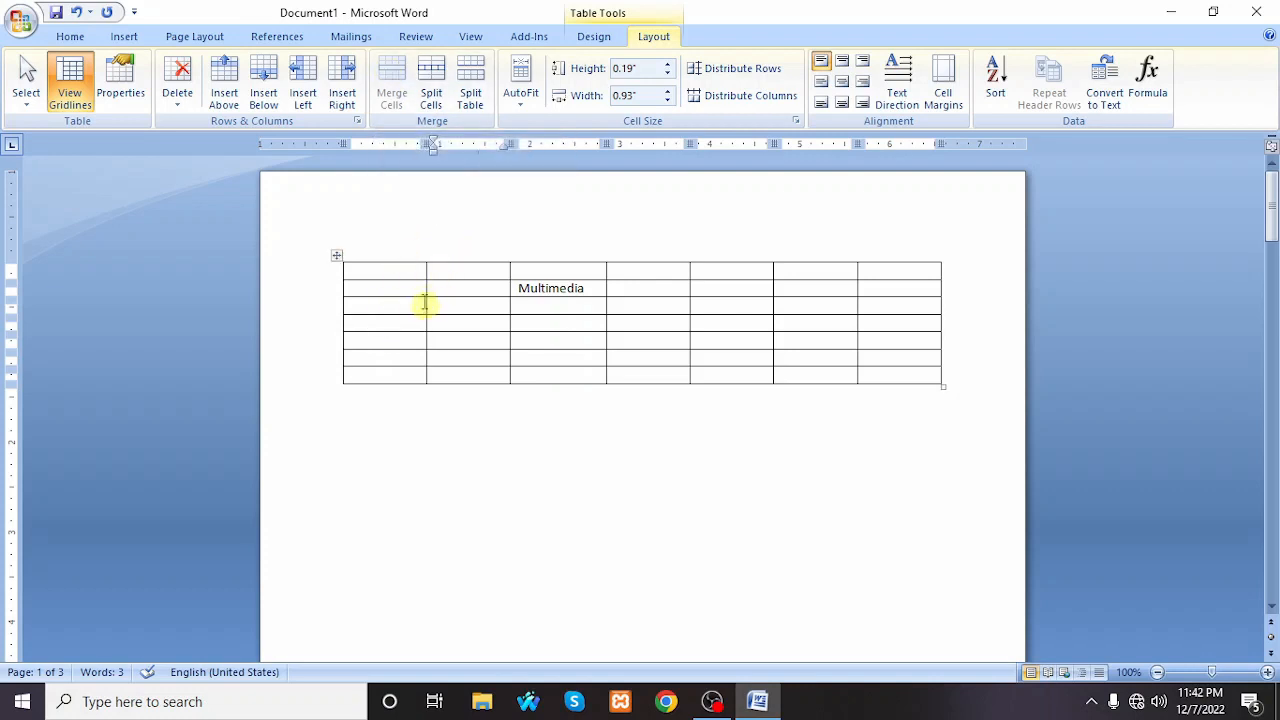
{"action": "left_click_drag", "start_coordinate": [376, 269], "coordinate": [479, 363]}
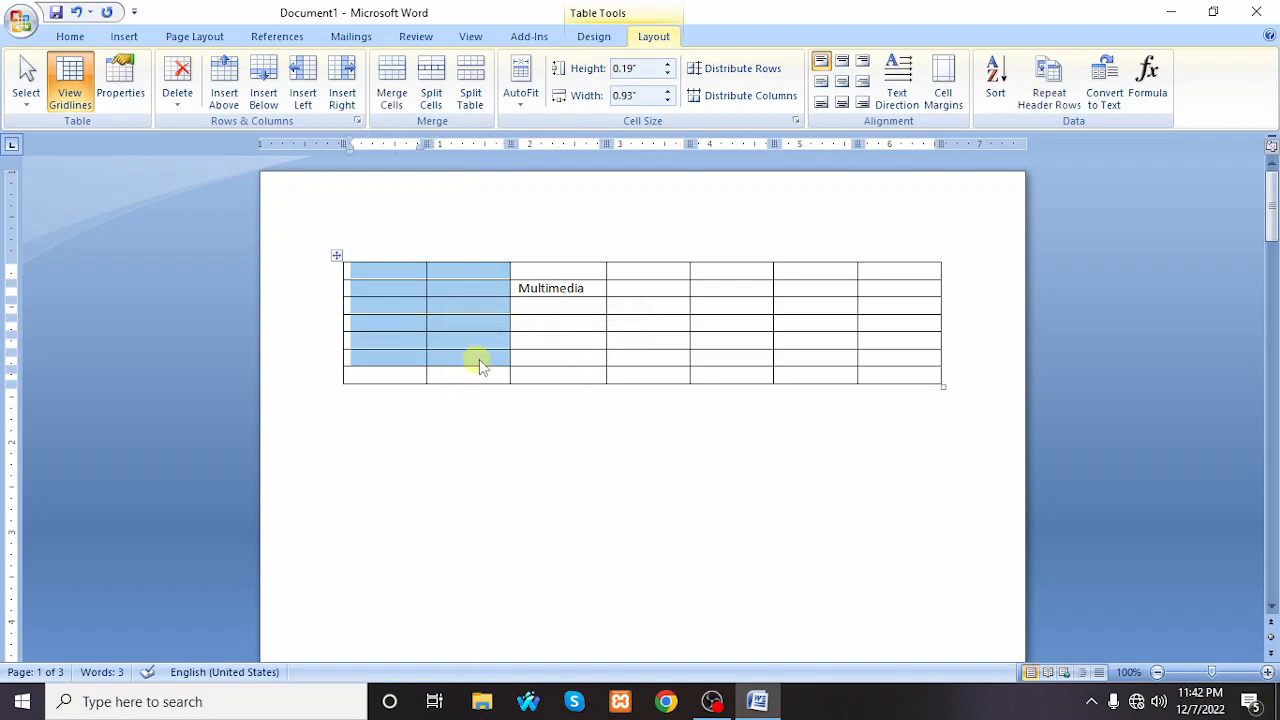
{"action": "left_click", "coordinate": [394, 88]}
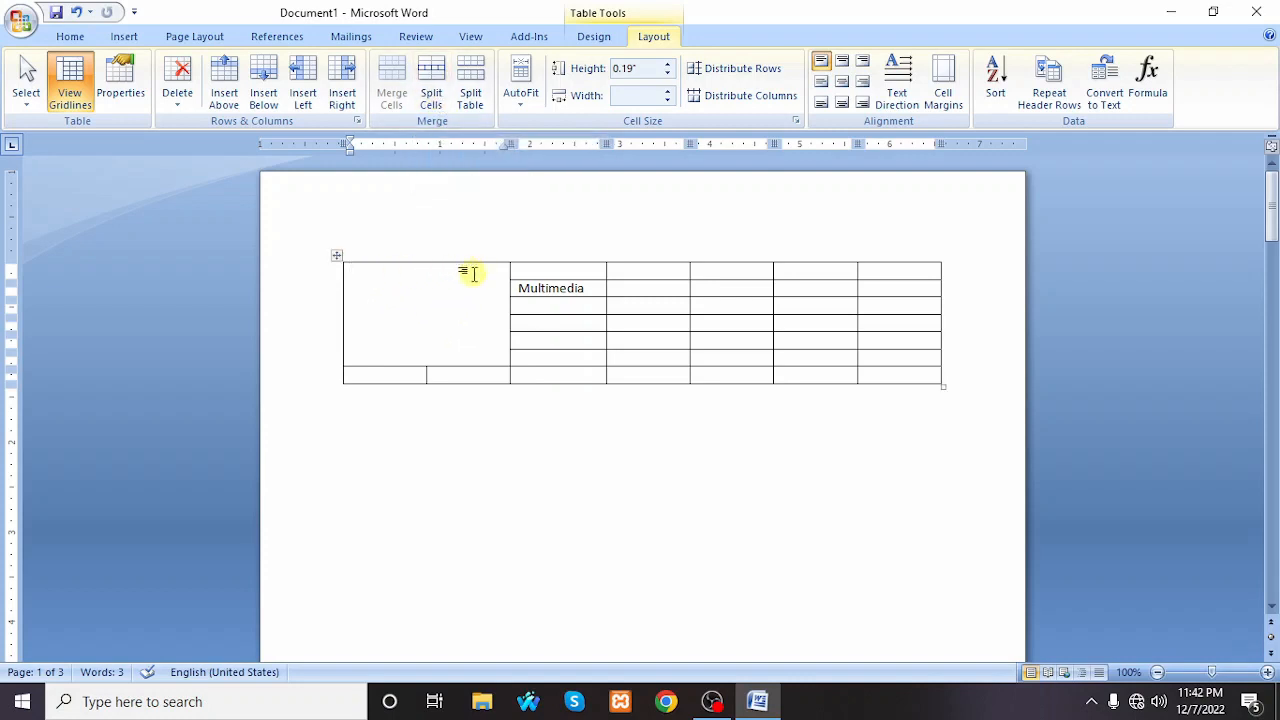
Split the large merged cell into 7 columns and 6 rows
{"action": "left_click", "coordinate": [432, 97]}
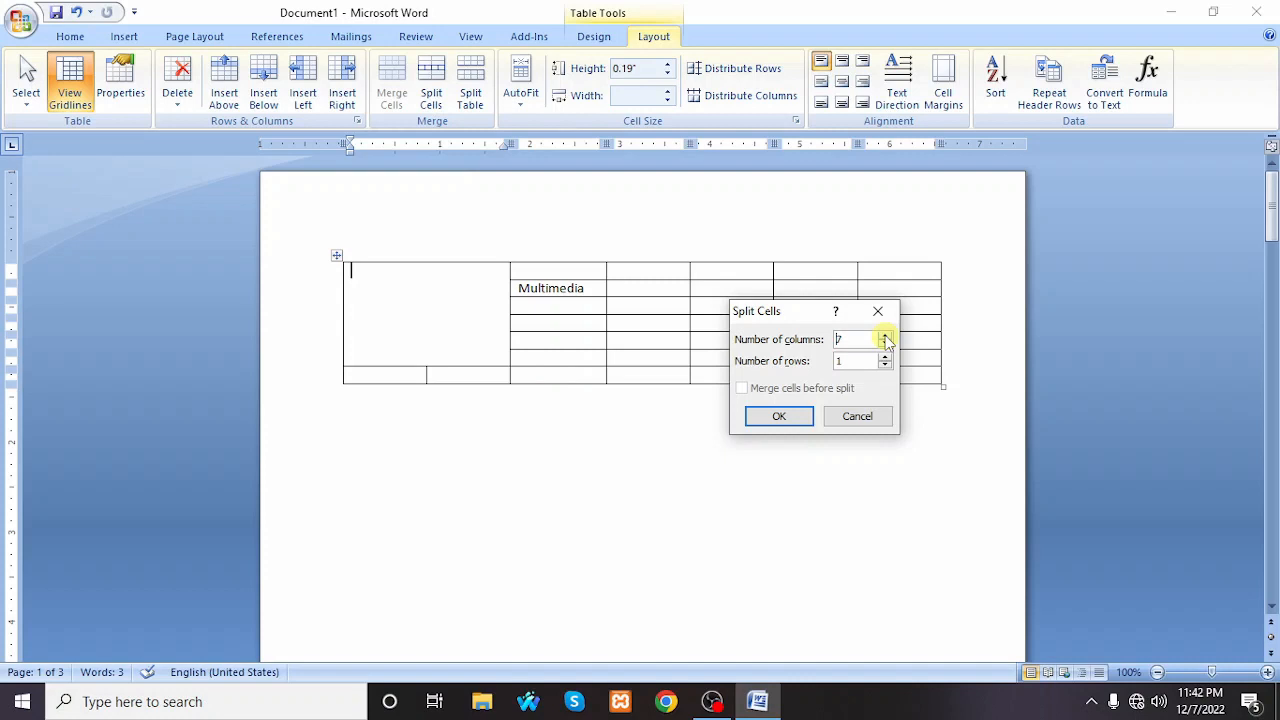
{"action": "left_click", "coordinate": [886, 357]}
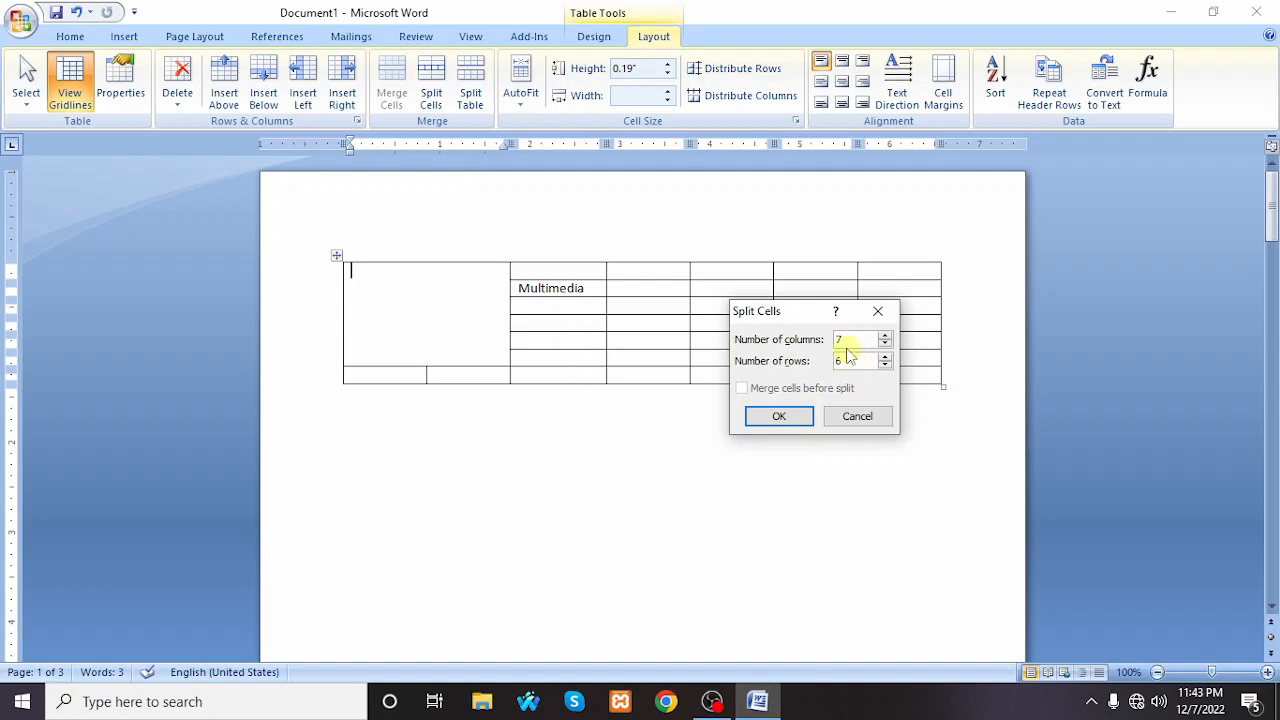
{"action": "left_click", "coordinate": [795, 416]}
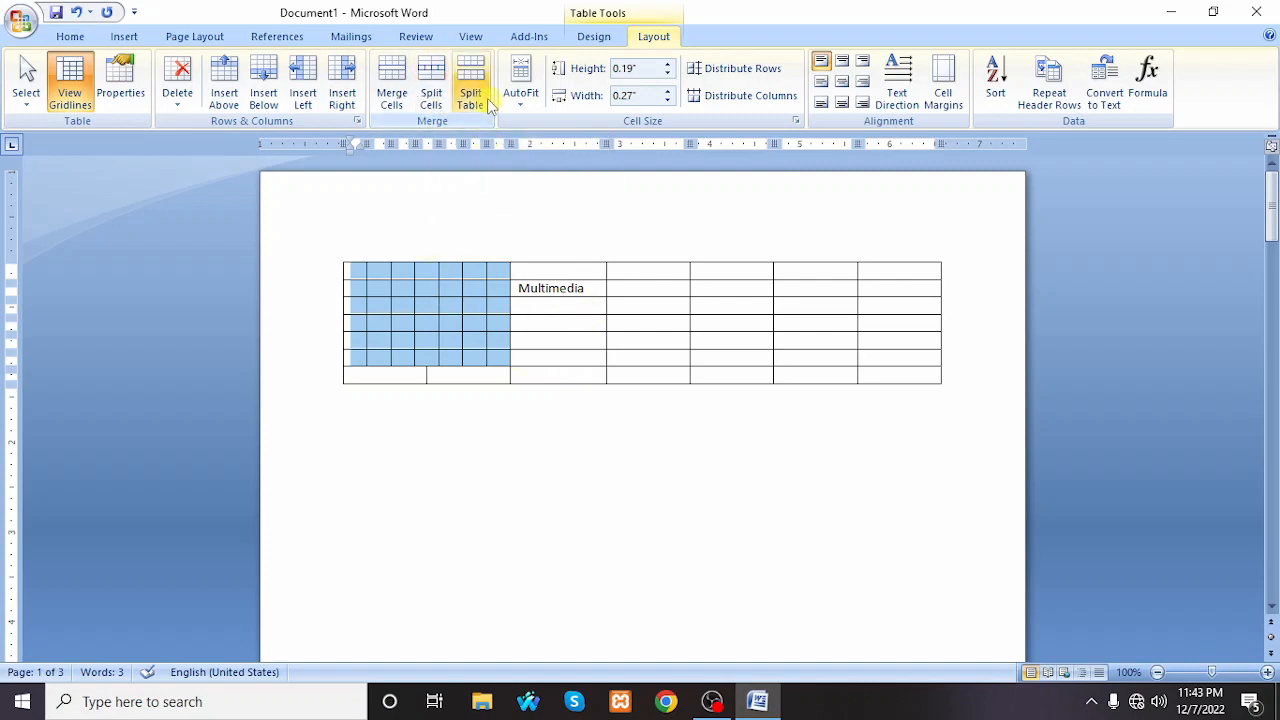
Split the table into two separate tables directly below the "Multimedia" row
{"action": "left_click", "coordinate": [571, 306]}
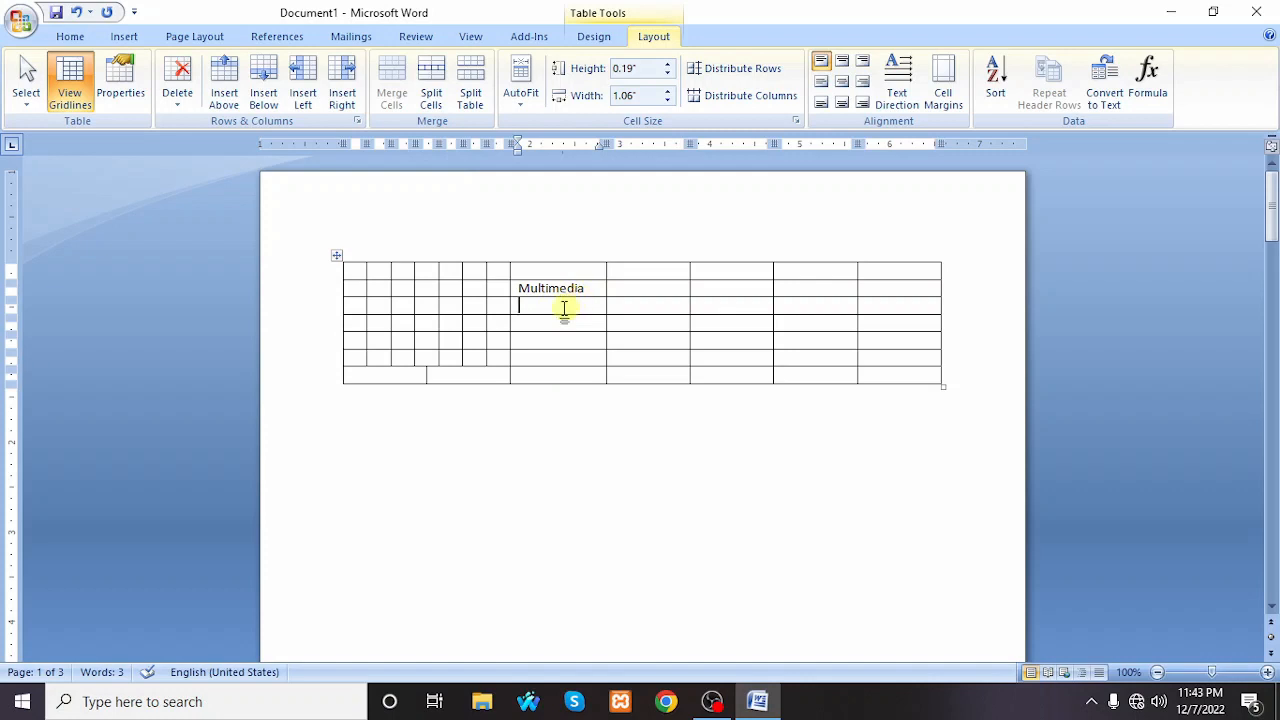
{"action": "left_click", "coordinate": [476, 82]}
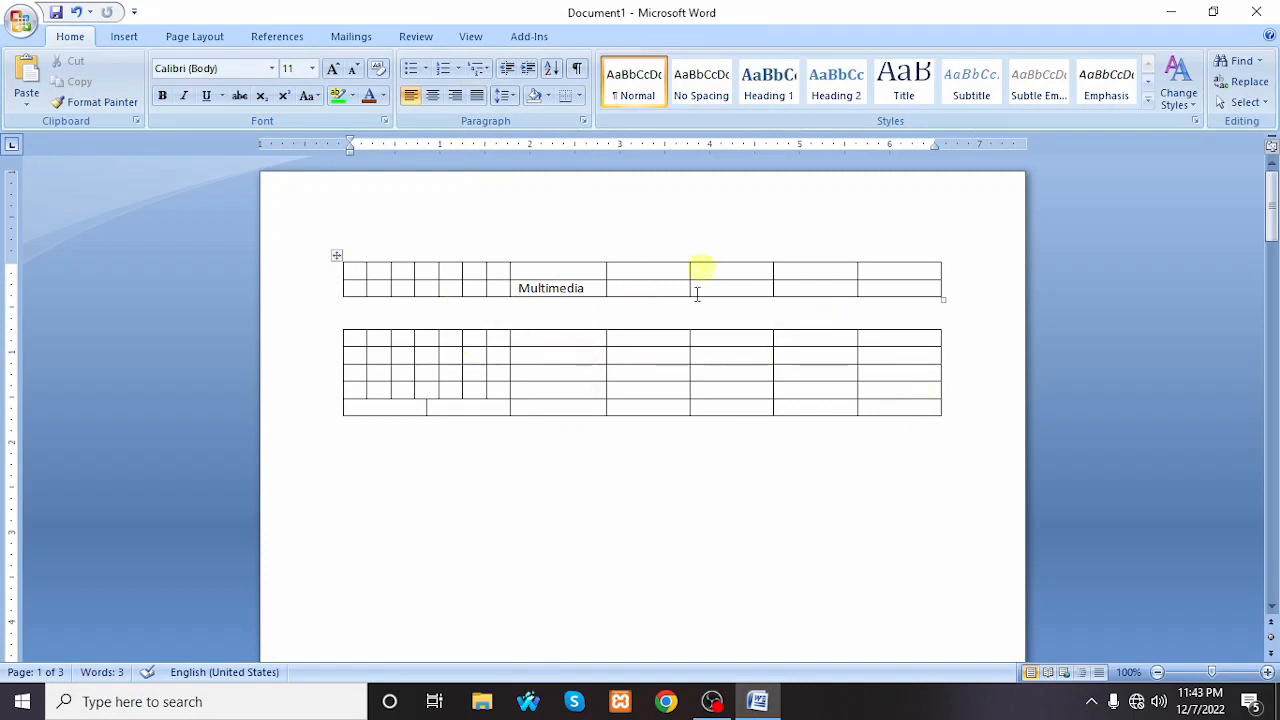
{"action": "left_click", "coordinate": [646, 351]}
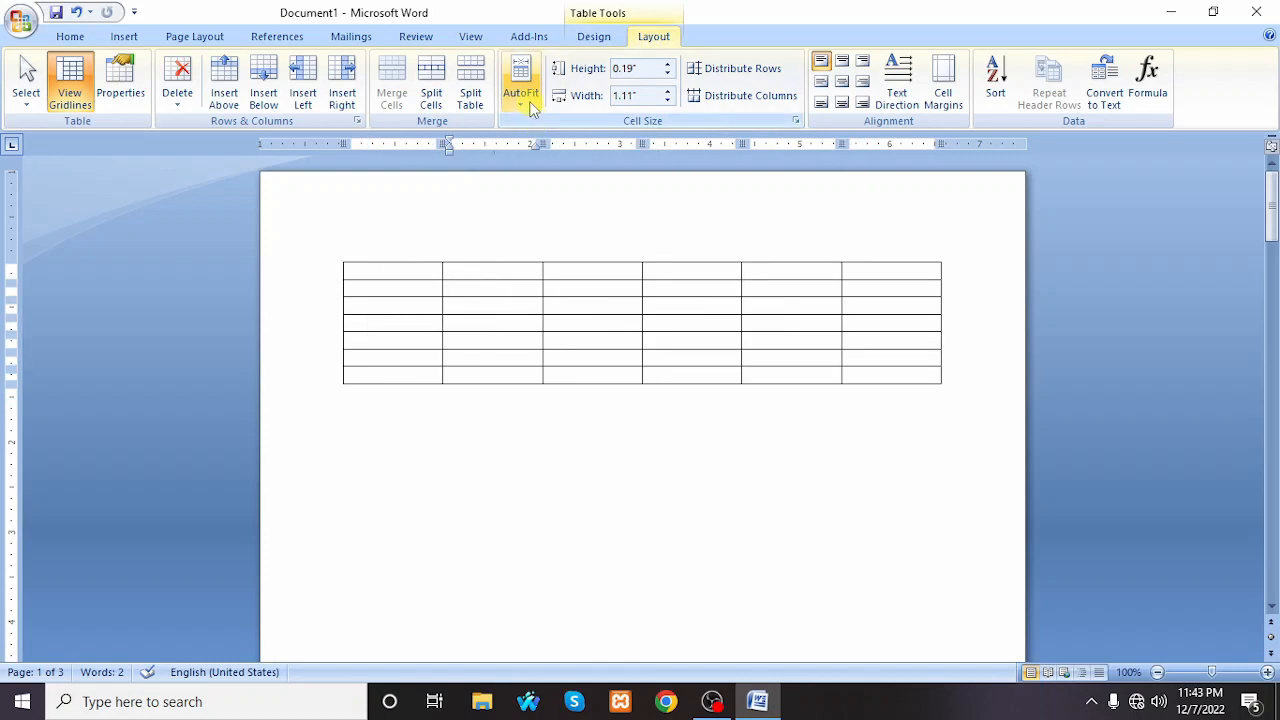
Enter "Name", "Roll" and "Age" in the first three cells of the first row and AutoFit the columns to their contents
{"action": "left_click", "coordinate": [398, 272]}
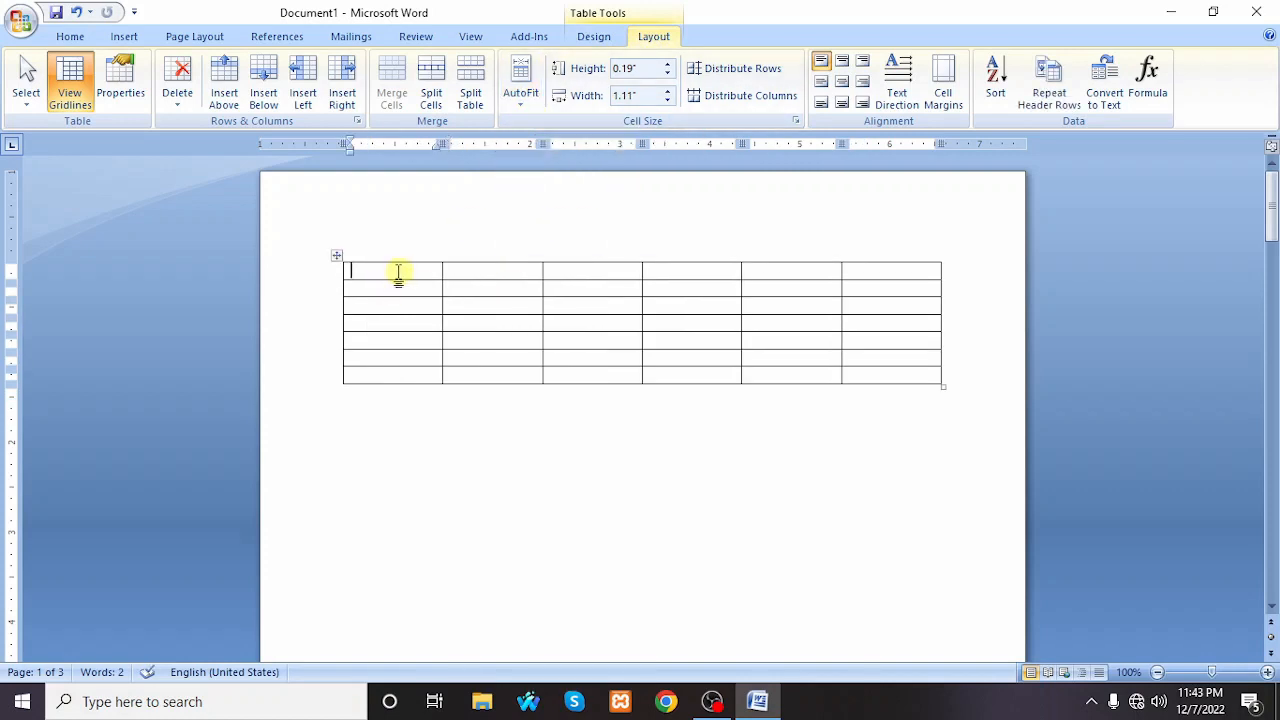
{"action": "type", "text": "Name"}
{"action": "key", "text": "Tab"}
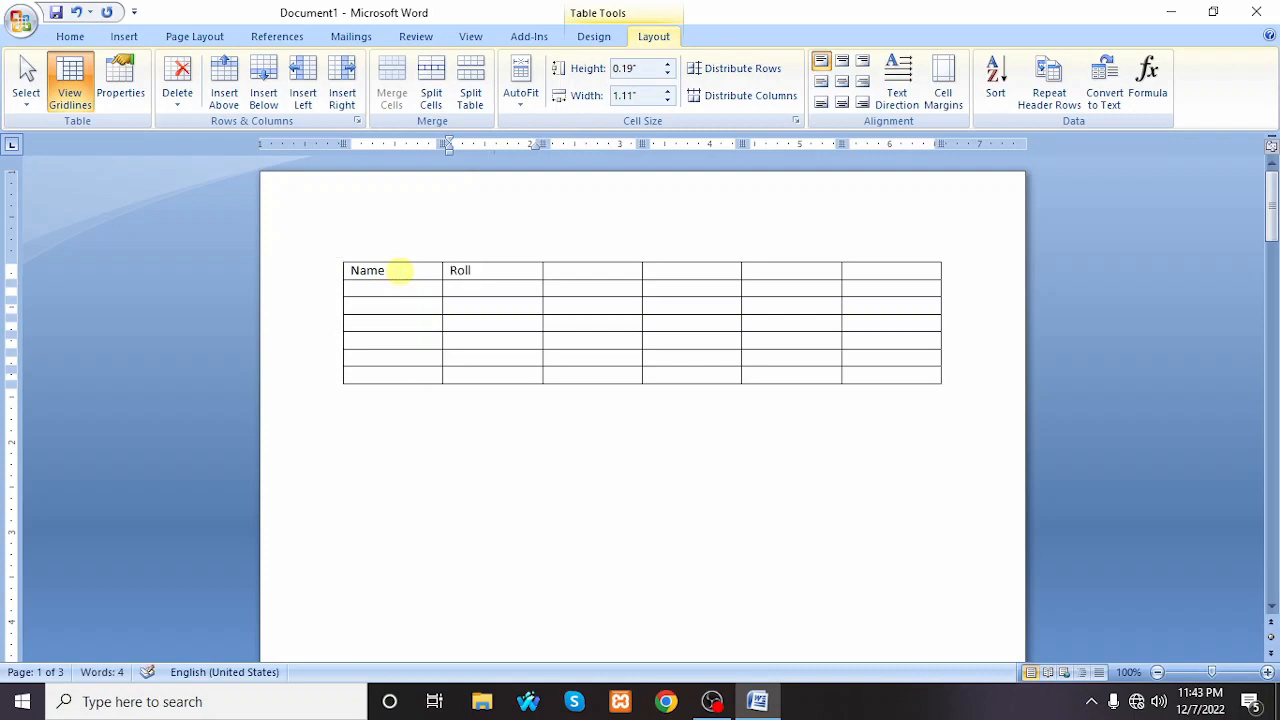
{"action": "key", "text": "Tab"}
{"action": "type", "text": "A"}
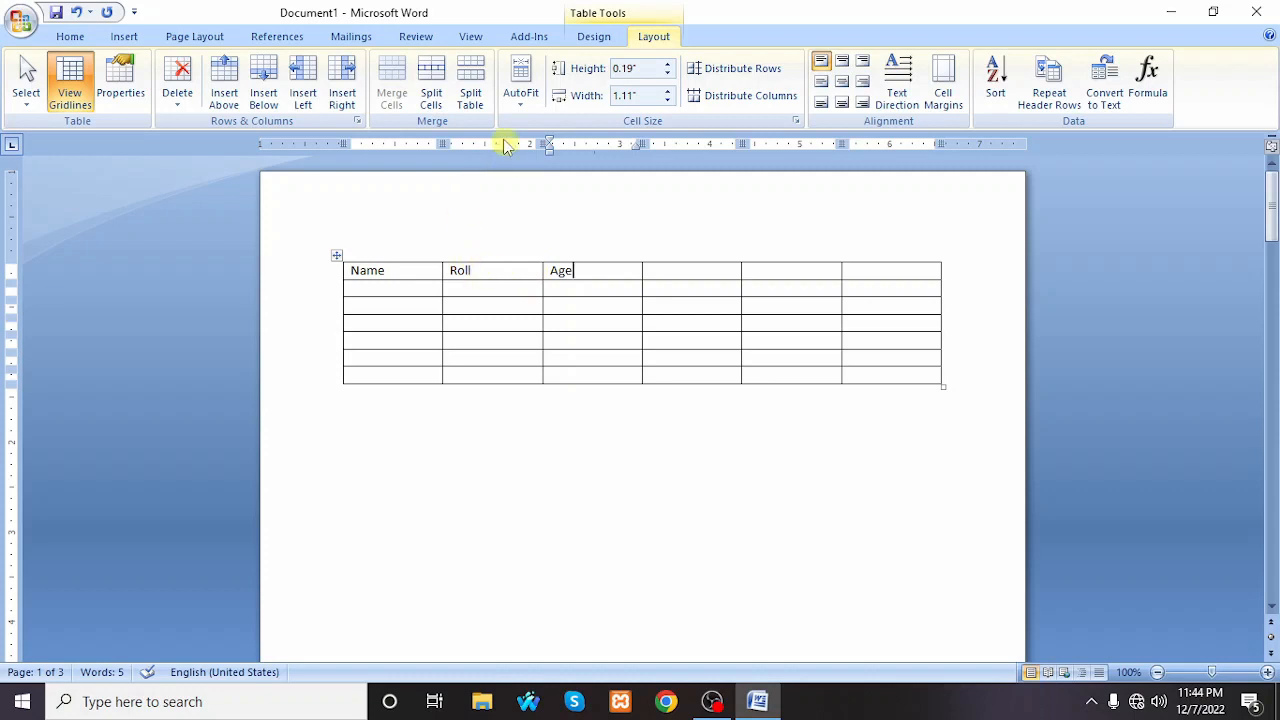
{"action": "left_click", "coordinate": [520, 85]}
{"action": "left_click", "coordinate": [577, 128]}
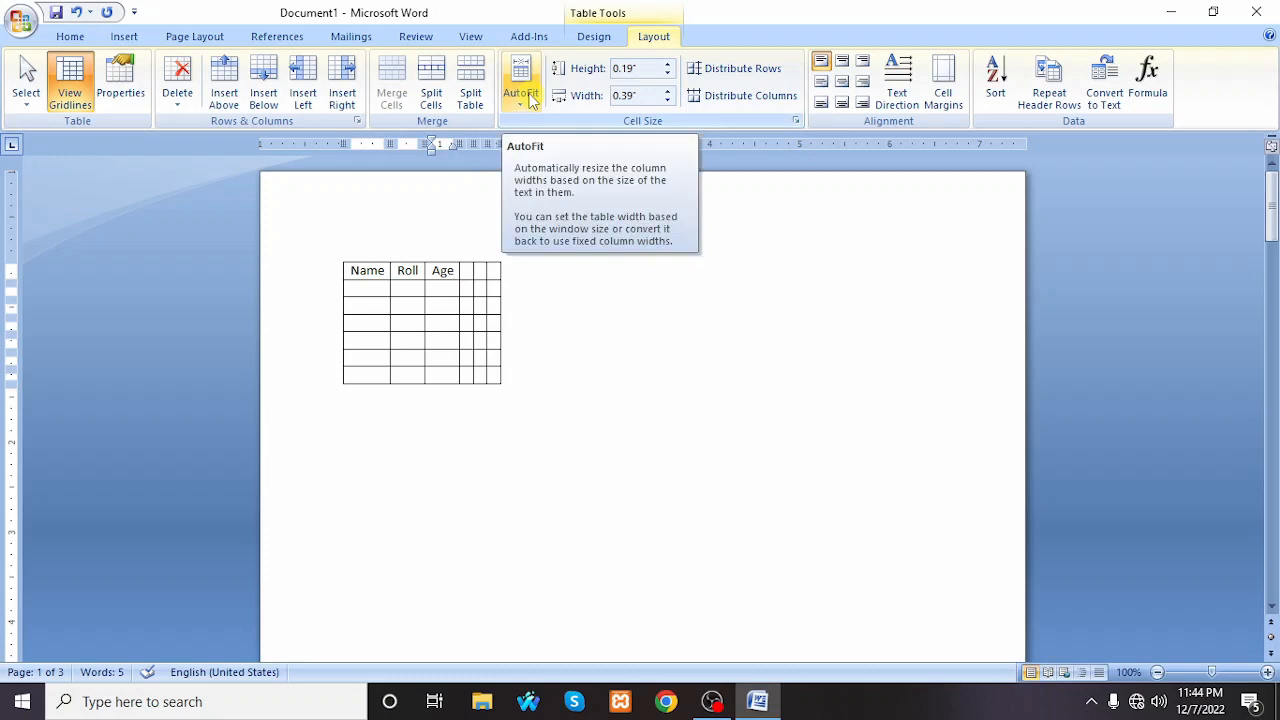
Adjust the height of the table's first row to 0.2 inch and raise it to 0.9 inch
{"action": "left_click", "coordinate": [667, 63]}
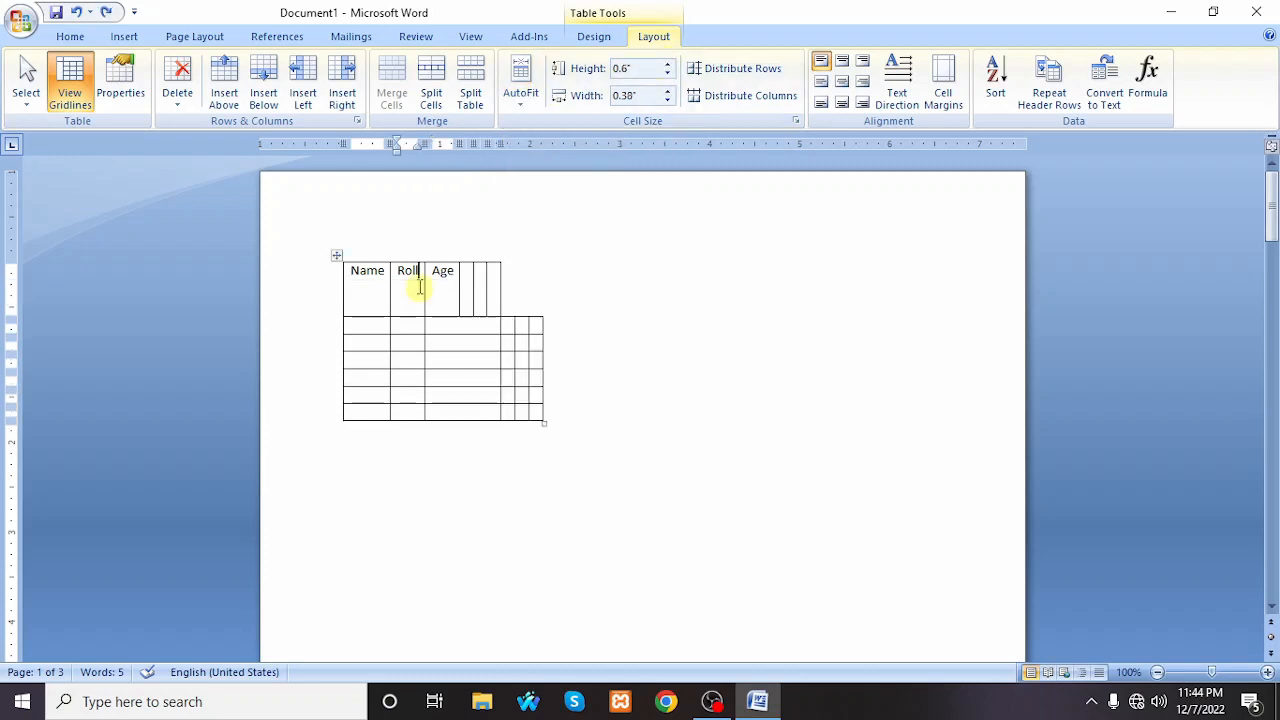
{"action": "left_click", "coordinate": [667, 73]}
{"action": "left_click", "coordinate": [667, 73]}
{"action": "left_click", "coordinate": [667, 73]}
{"action": "left_click", "coordinate": [667, 73]}
{"action": "left_click", "coordinate": [667, 73]}
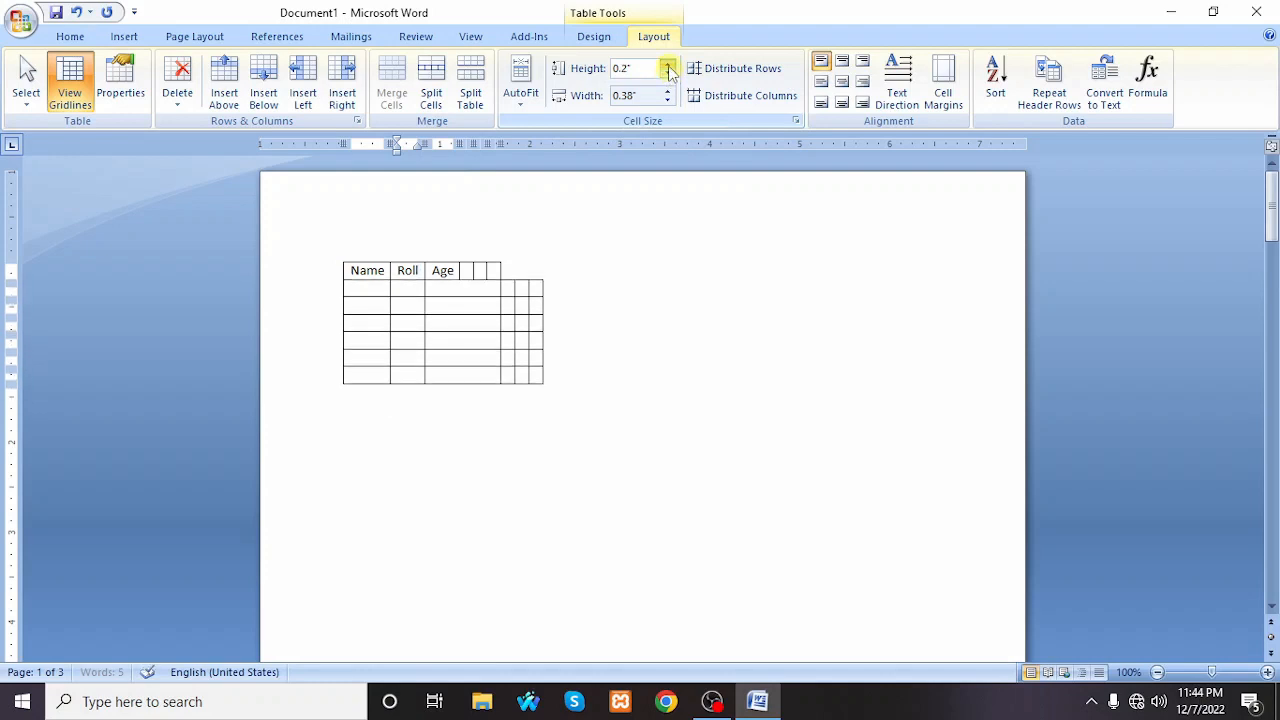
{"action": "left_click", "coordinate": [668, 65]}
{"action": "left_click", "coordinate": [668, 65]}
{"action": "left_click", "coordinate": [668, 65]}
{"action": "left_click", "coordinate": [668, 65]}
{"action": "left_click", "coordinate": [668, 65]}
{"action": "left_click", "coordinate": [668, 65]}
{"action": "left_click", "coordinate": [668, 65]}
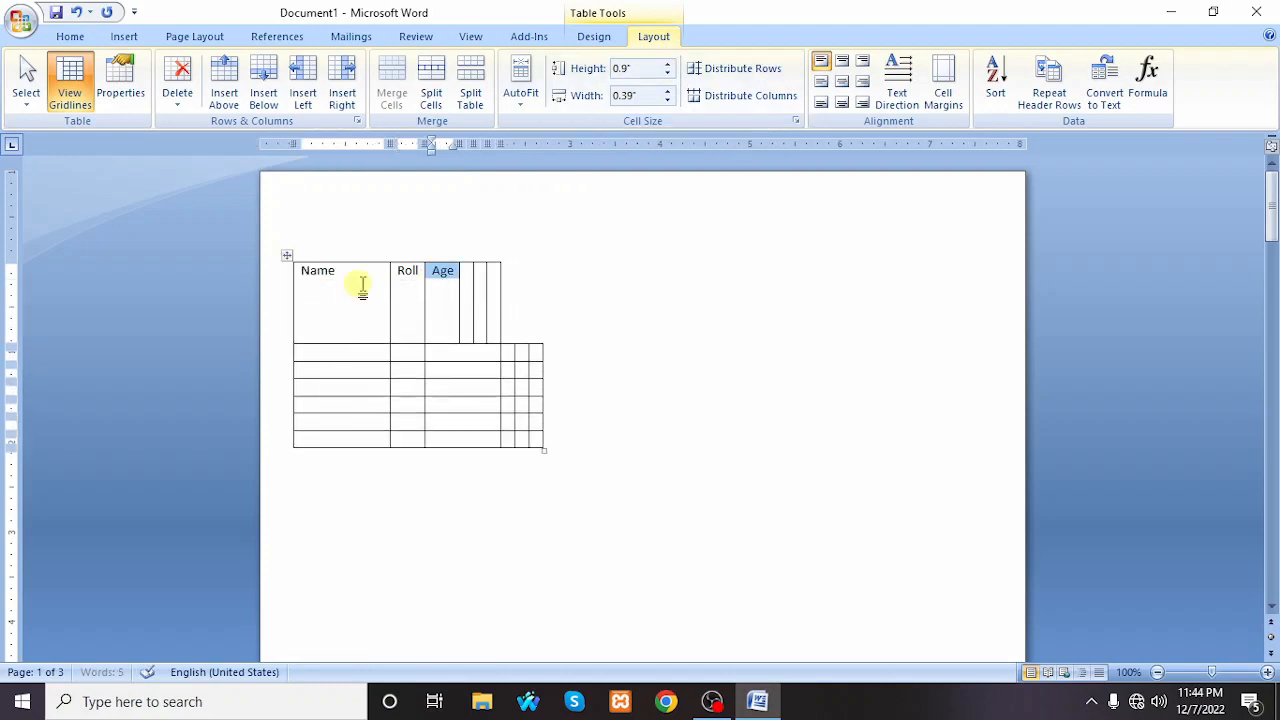
Try centre, top-right and top-left text alignment in the "Name" cell
{"action": "left_click", "coordinate": [331, 270]}
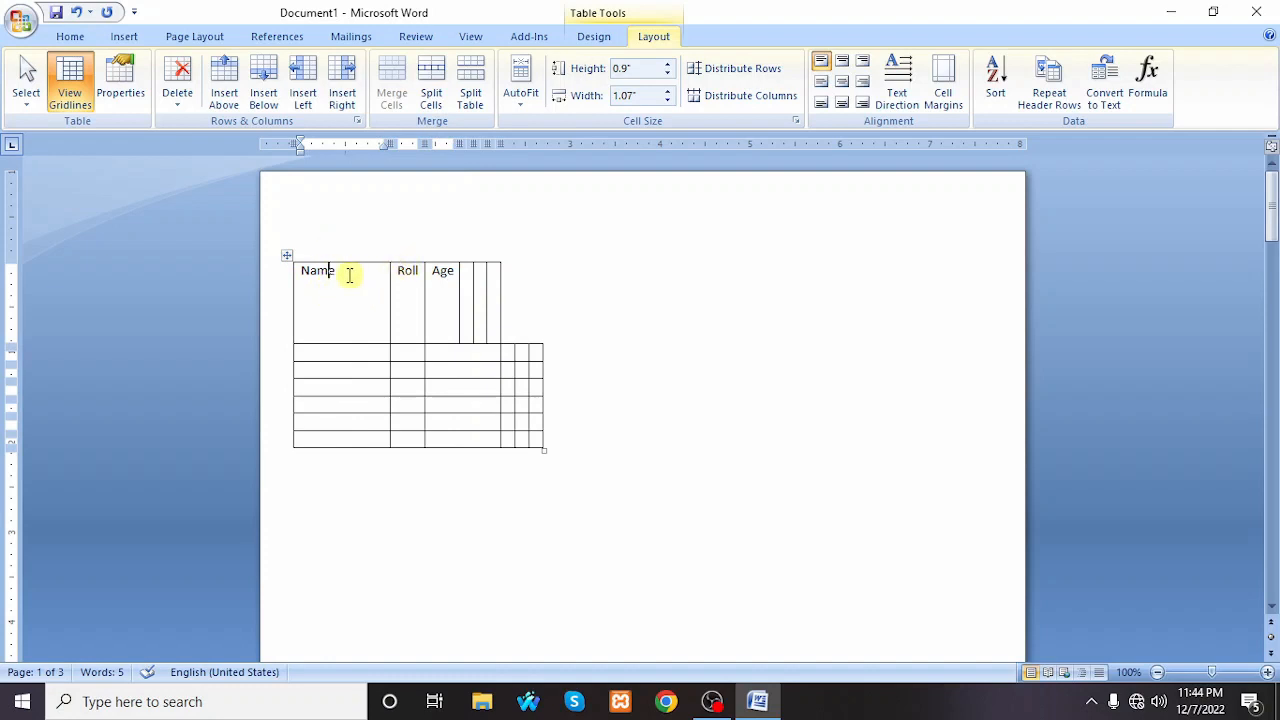
{"action": "left_click", "coordinate": [842, 81]}
{"action": "left_click", "coordinate": [323, 304]}
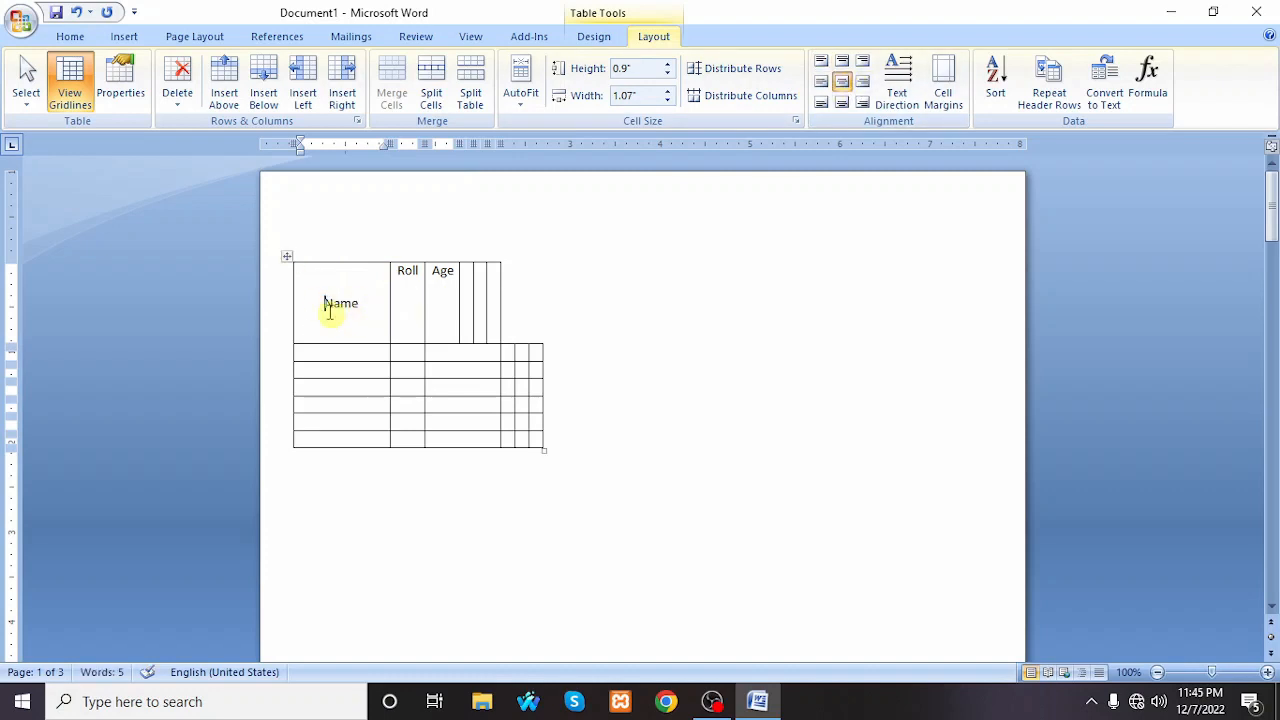
{"action": "left_click", "coordinate": [865, 62]}
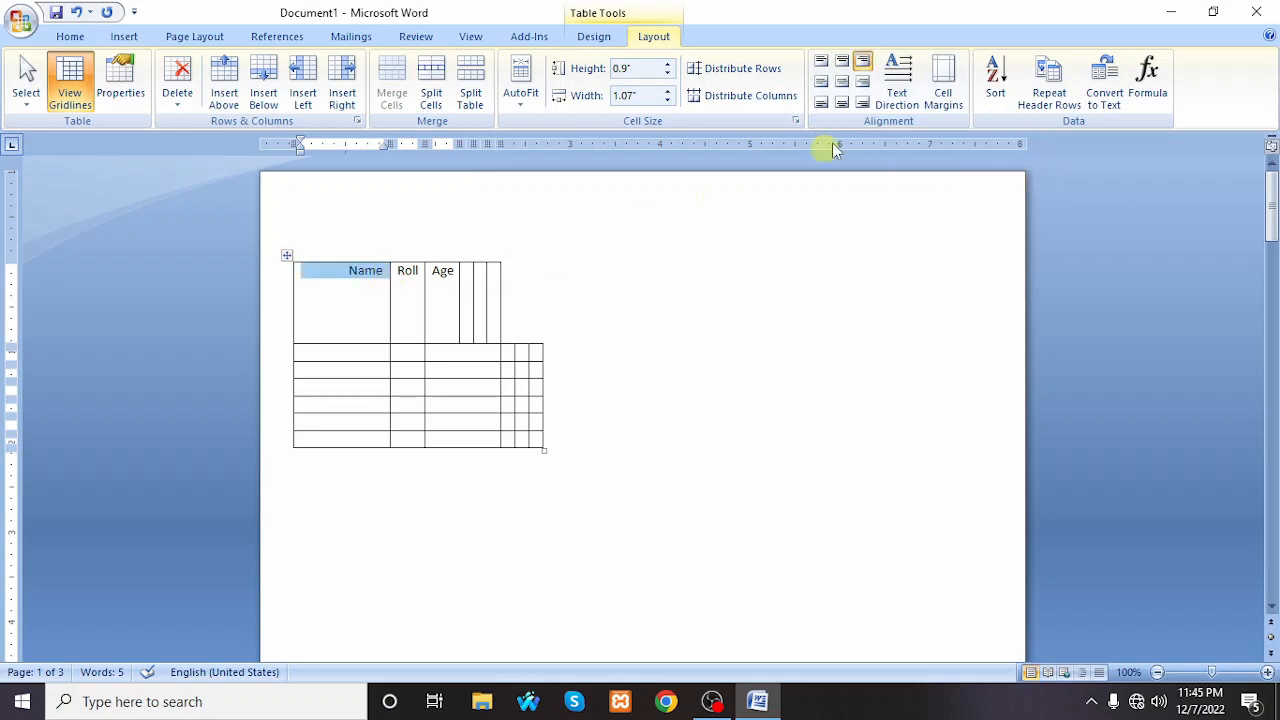
{"action": "left_click", "coordinate": [821, 62]}
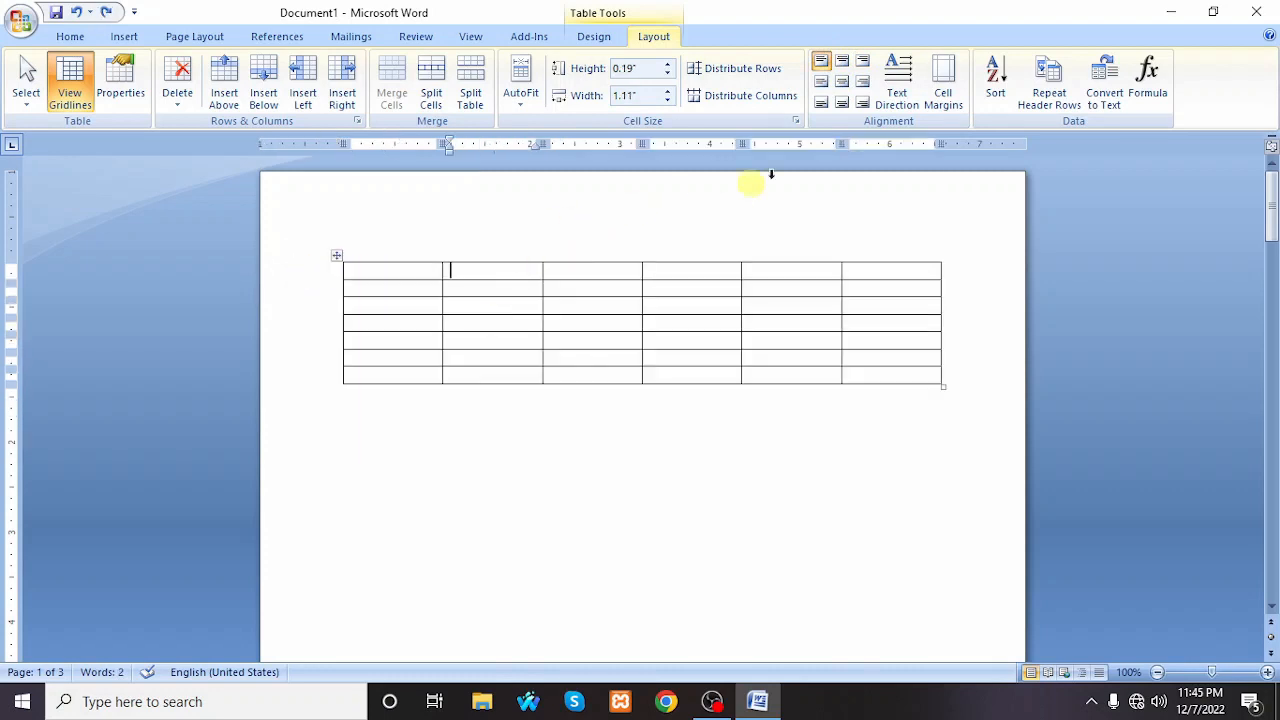
Enter "Zoo", "Apple", "Banana" and "Cat" in the first four cells of the blank table's first column
{"action": "left_click", "coordinate": [634, 15]}
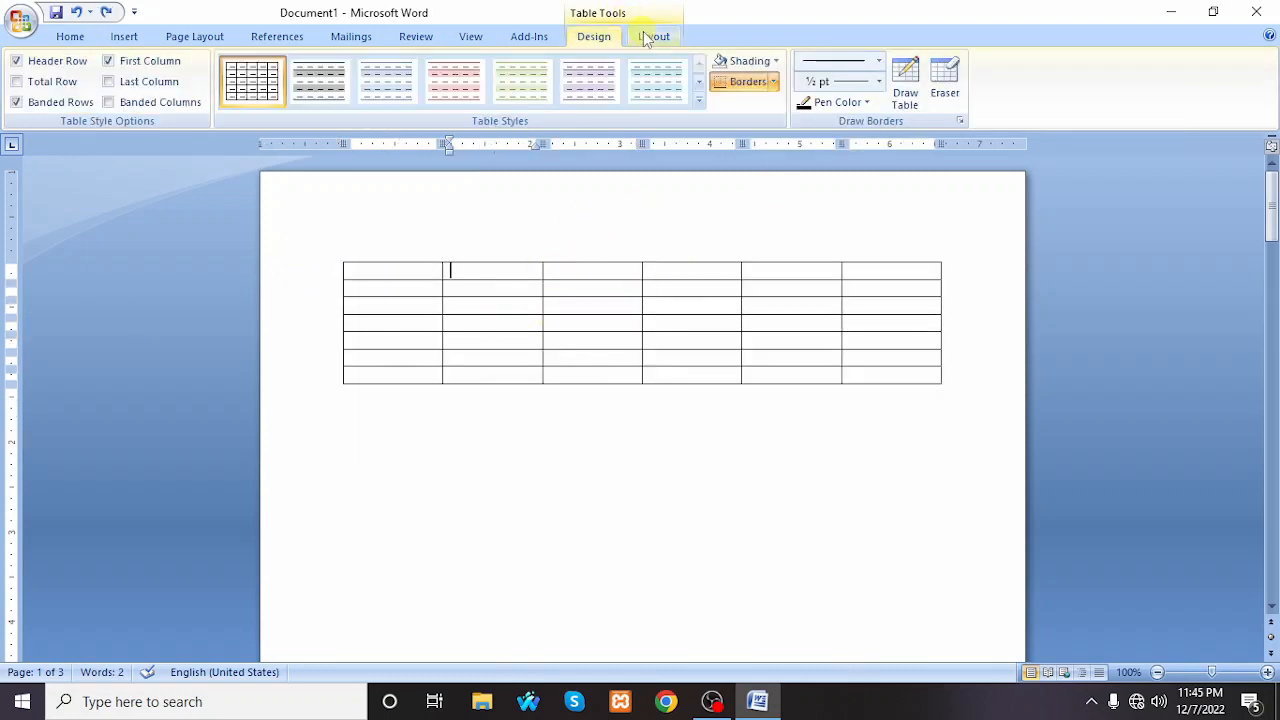
{"action": "left_click", "coordinate": [650, 36]}
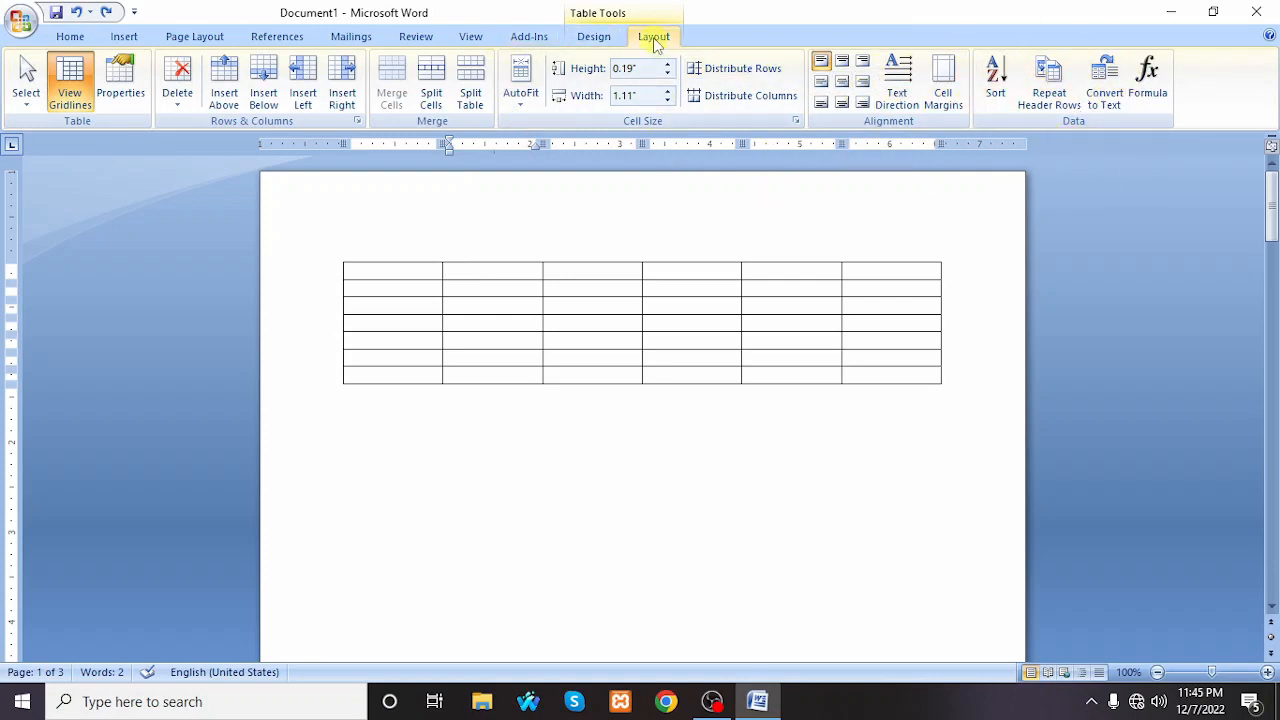
{"action": "left_click", "coordinate": [407, 260]}
{"action": "left_click", "coordinate": [404, 272]}
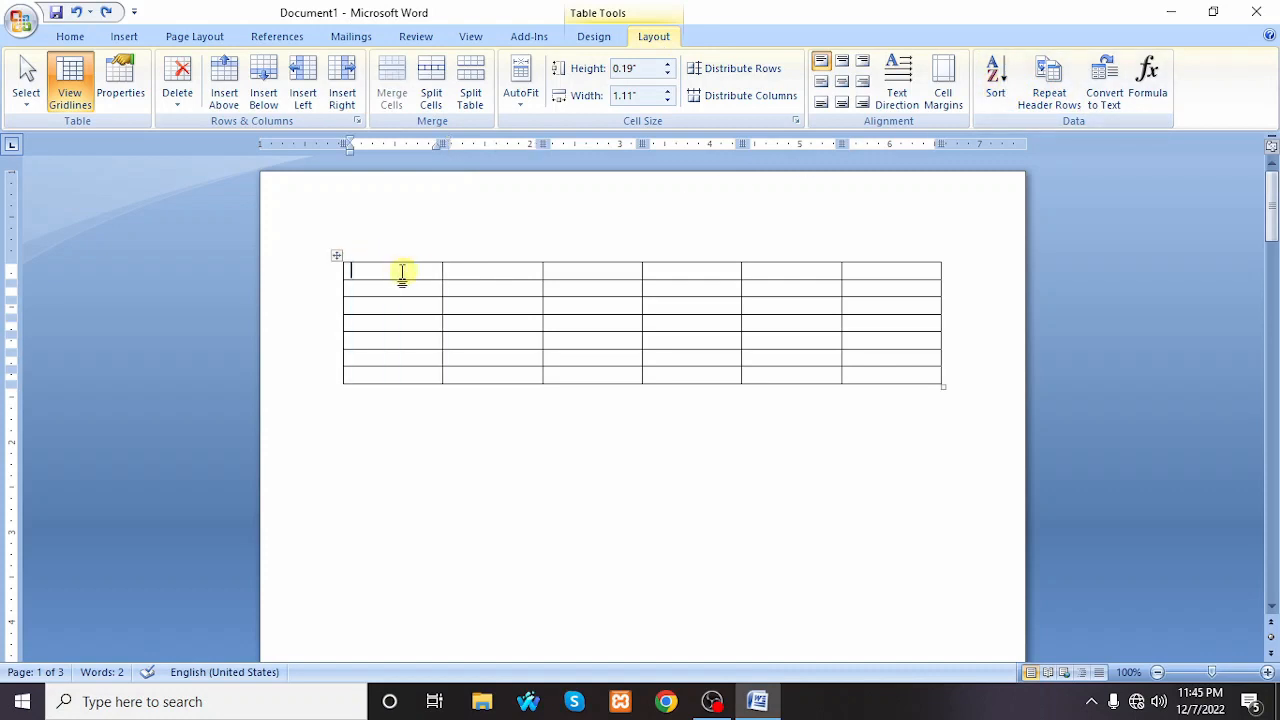
{"action": "type", "text": "Zoo"}
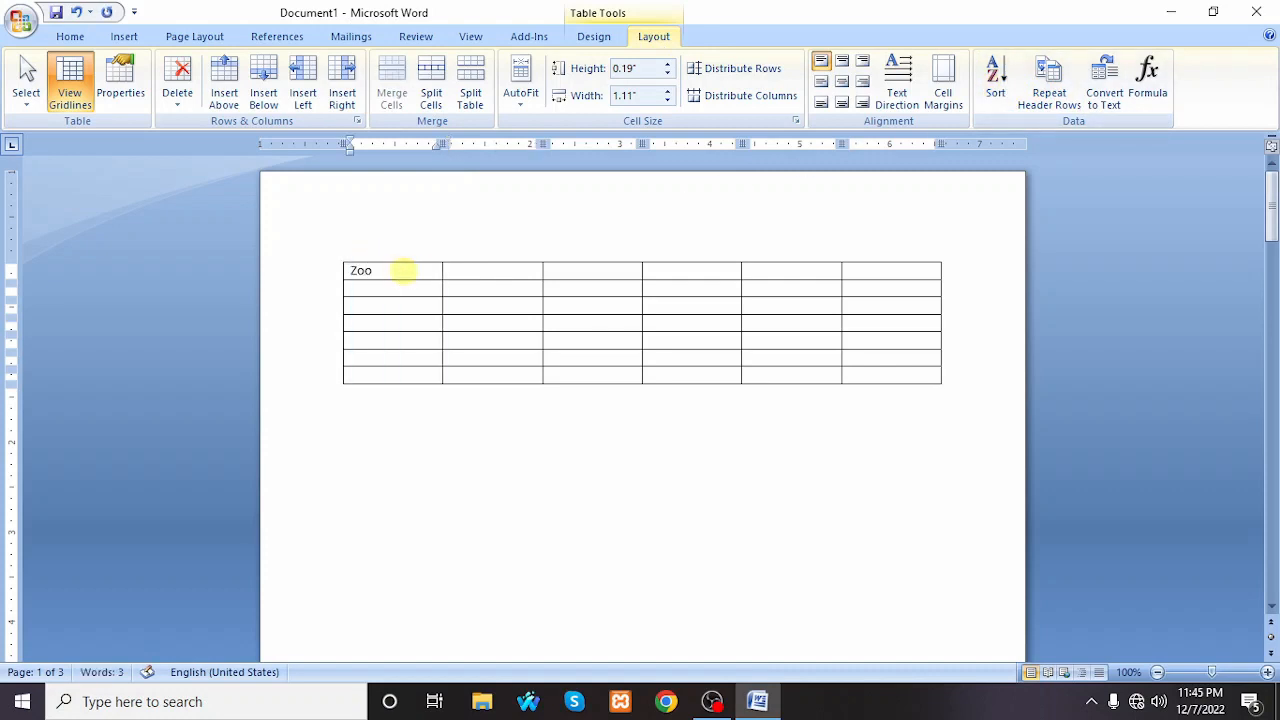
{"action": "left_click", "coordinate": [380, 289]}
{"action": "type", "text": "Apple"}
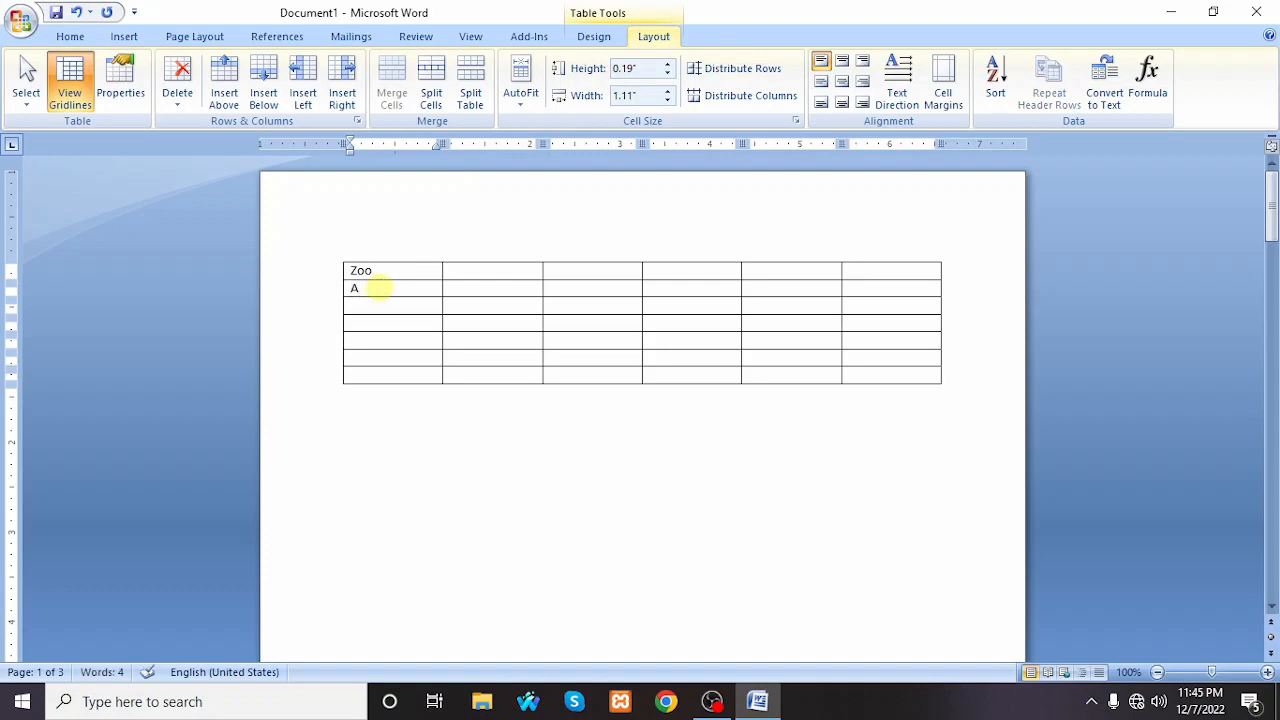
{"action": "left_click", "coordinate": [380, 310]}
{"action": "type", "text": "Bana"}
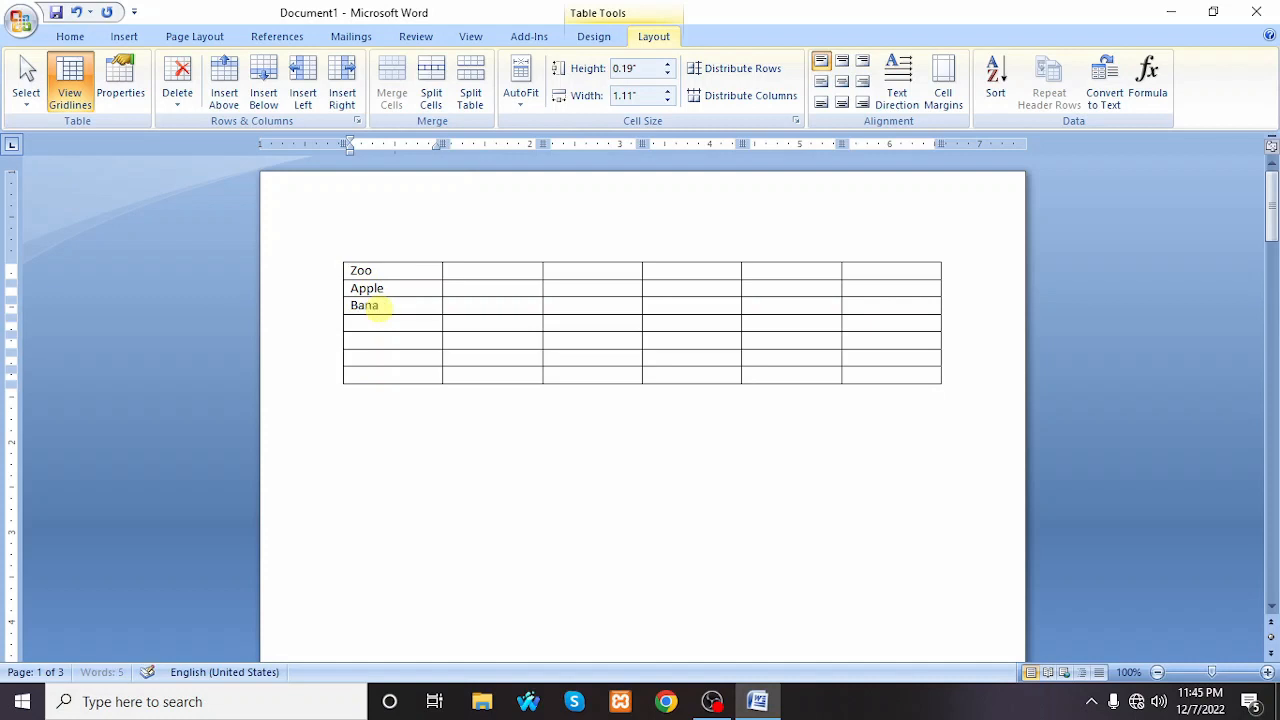
{"action": "type", "text": "na"}
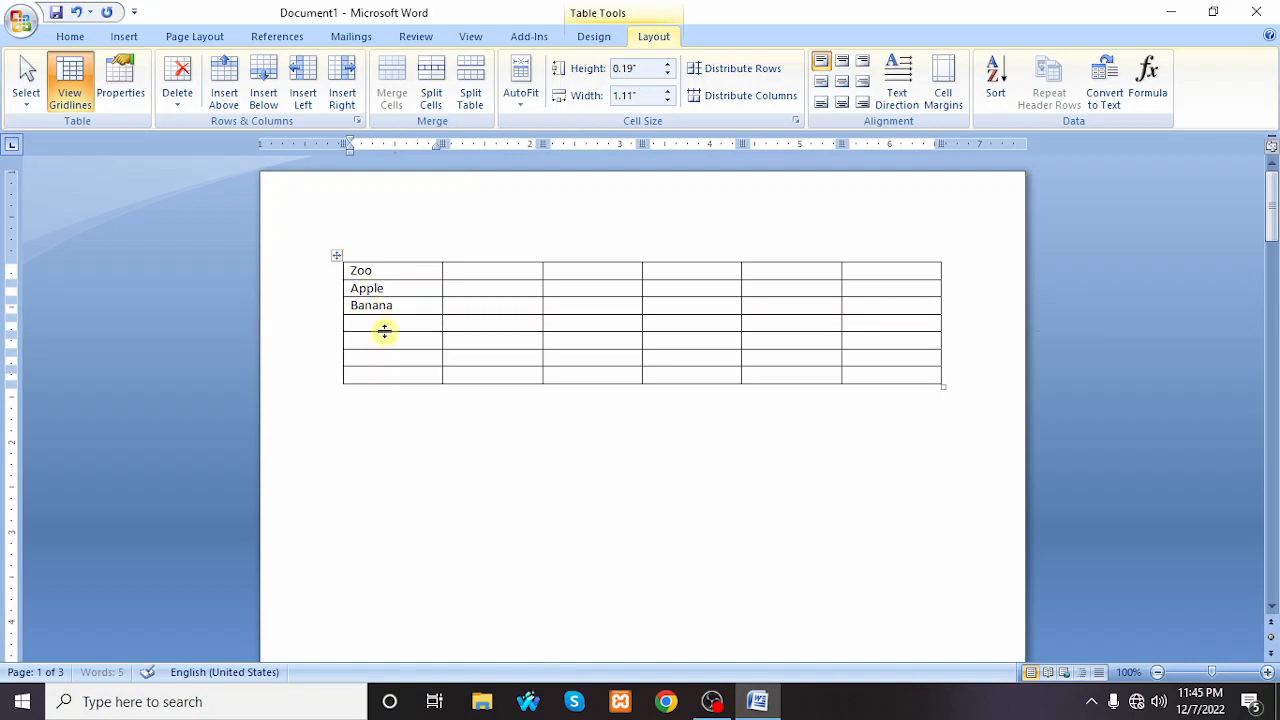
{"action": "left_click", "coordinate": [383, 320]}
{"action": "type", "text": "Cat"}
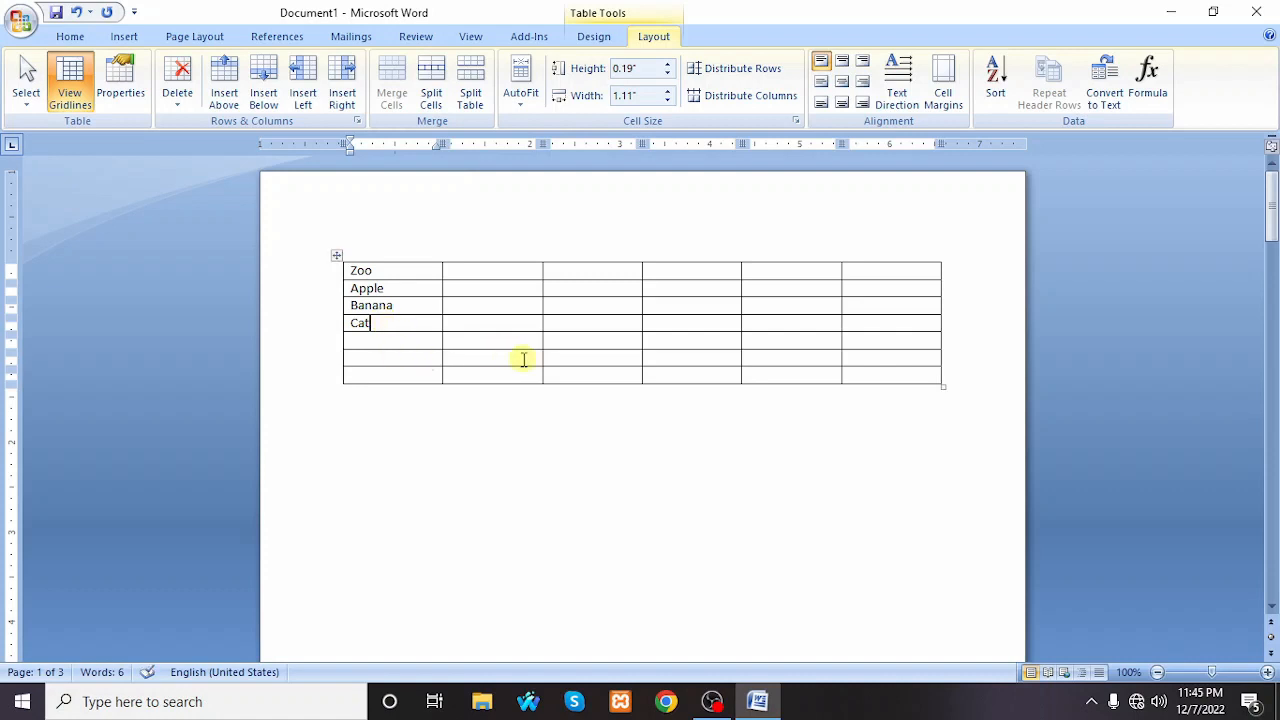
Sort the table by Column 1 as text in ascending order with no header row
{"action": "left_click", "coordinate": [996, 92]}
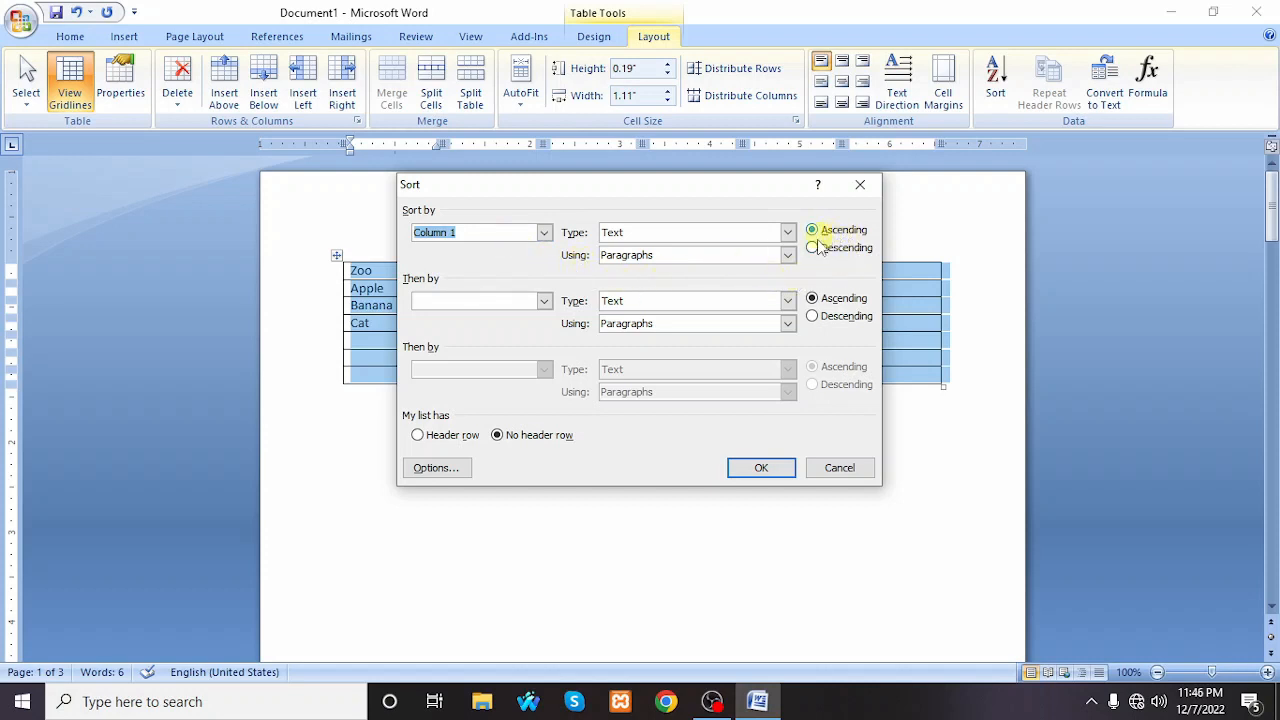
{"action": "left_click", "coordinate": [762, 468]}
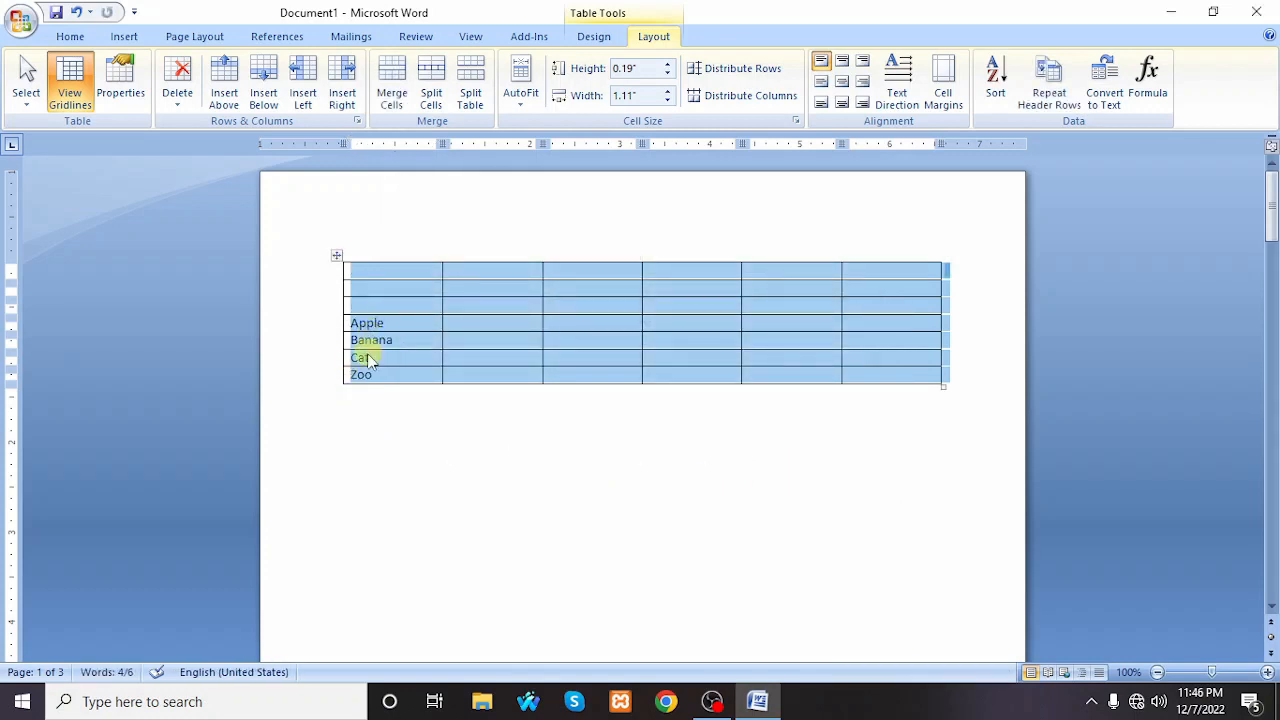
{"action": "left_click", "coordinate": [418, 410]}
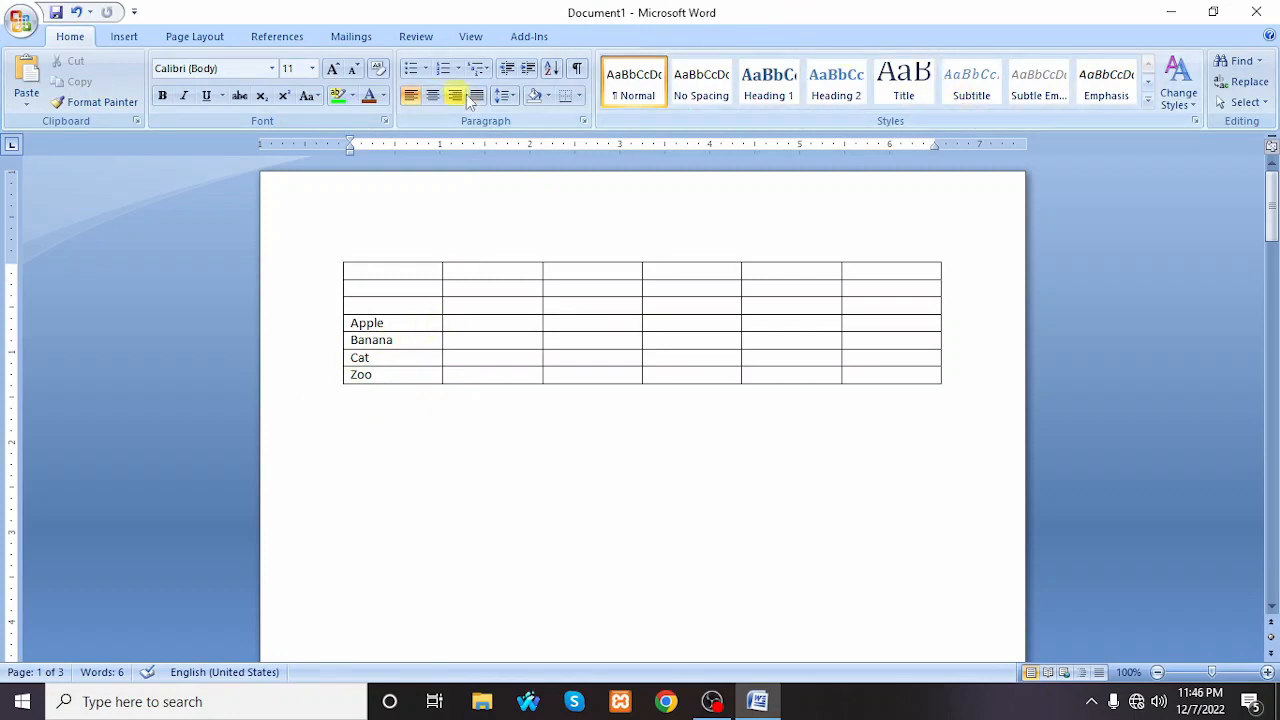
Try a light purple banded style on the table and replace it with the built-in style with an orange header row and first column
{"action": "left_click", "coordinate": [472, 38]}
{"action": "left_click", "coordinate": [529, 37]}
{"action": "left_click", "coordinate": [586, 339]}
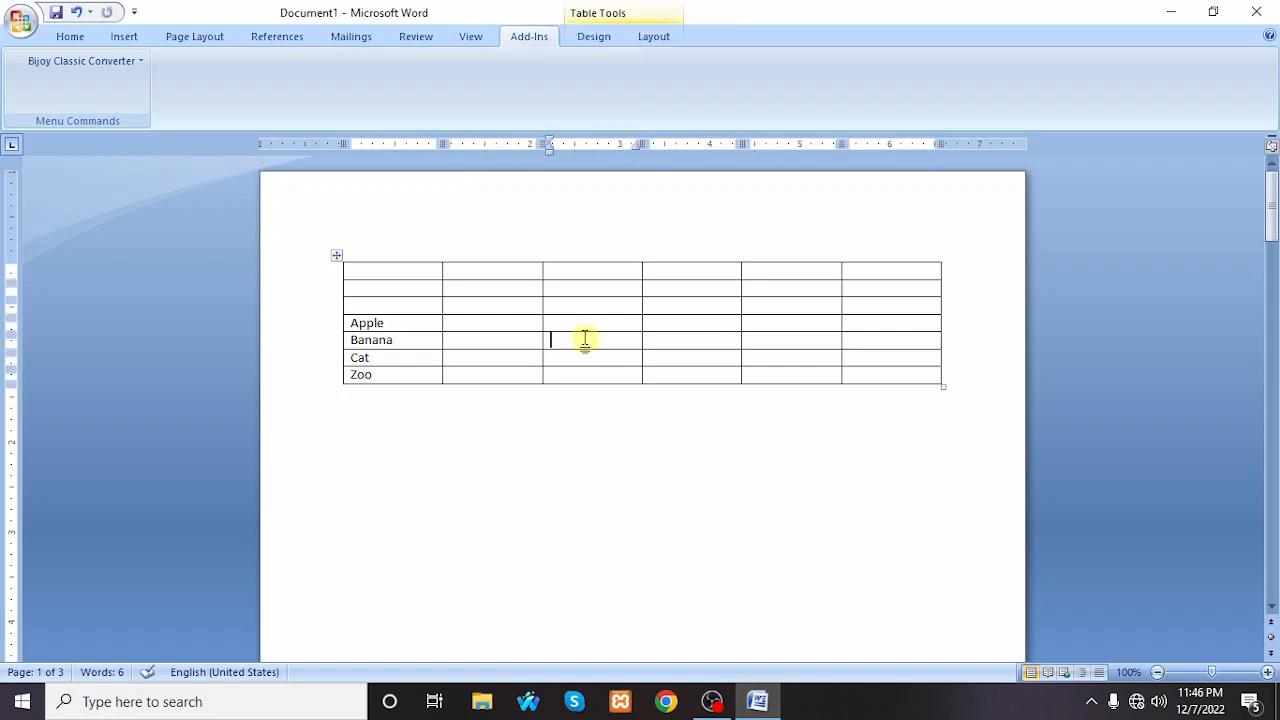
{"action": "left_click", "coordinate": [654, 36]}
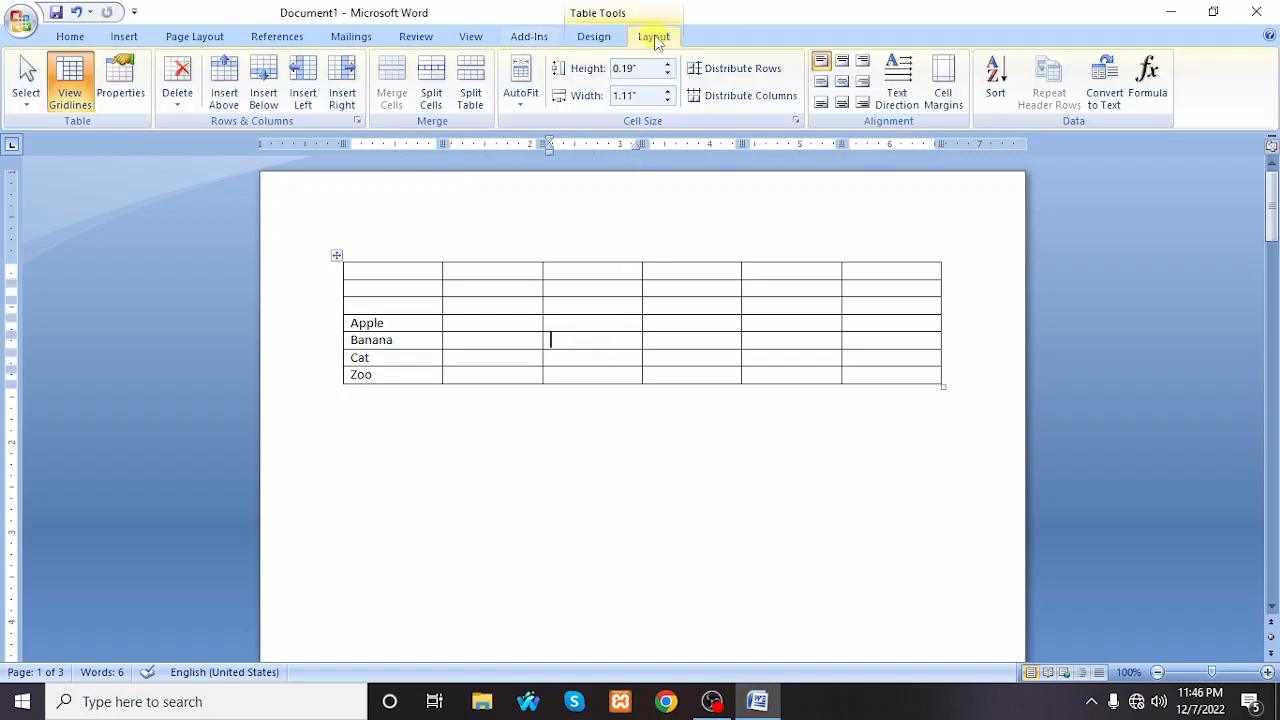
{"action": "left_click", "coordinate": [610, 38]}
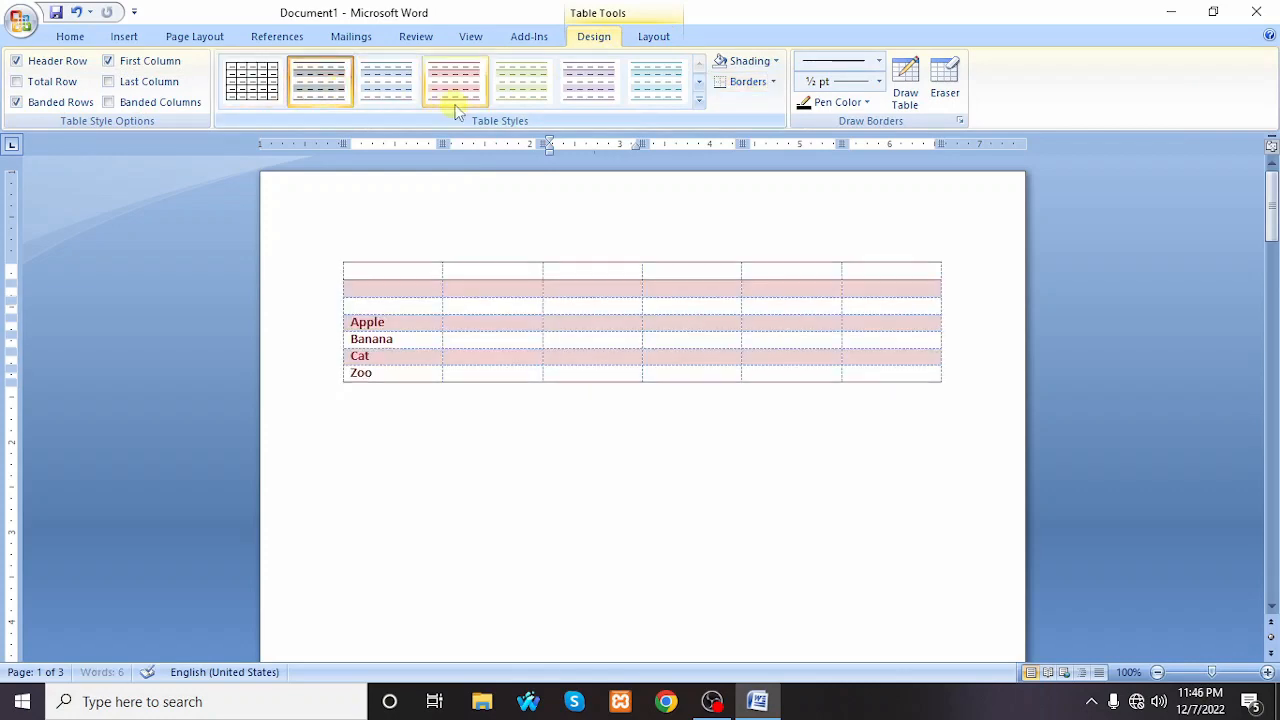
{"action": "left_click", "coordinate": [585, 95]}
{"action": "left_click", "coordinate": [698, 102]}
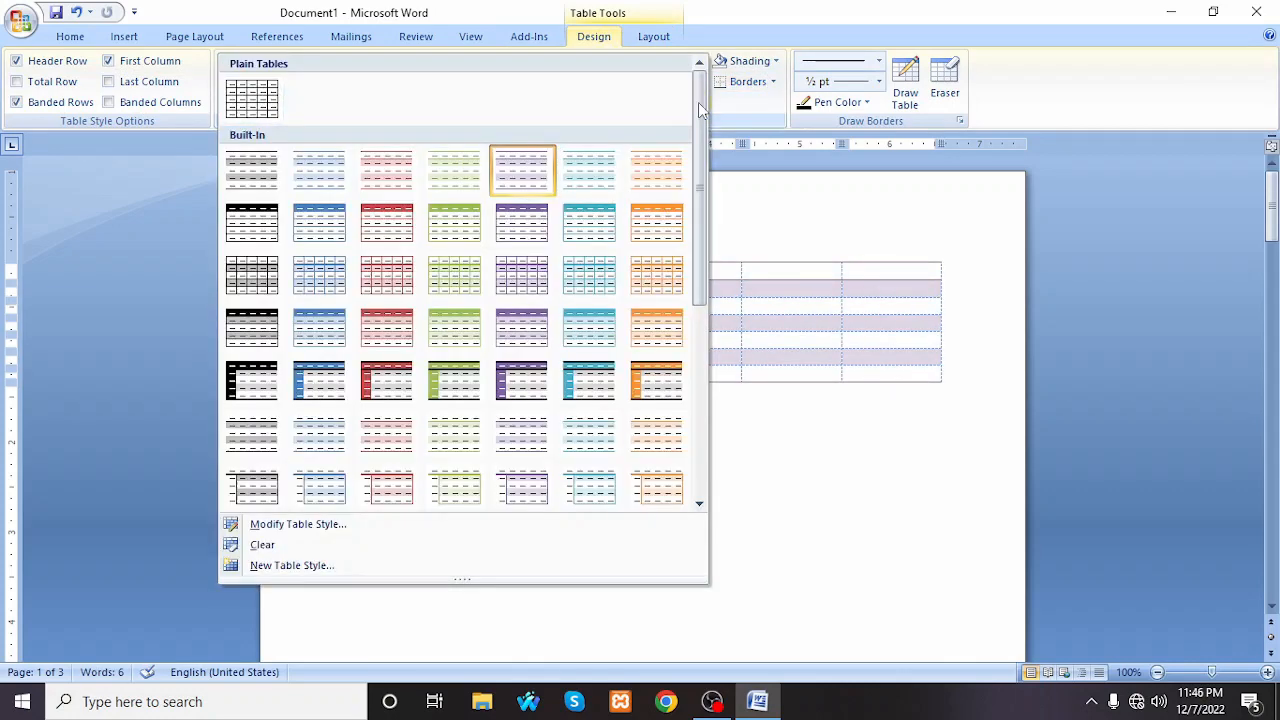
{"action": "left_click", "coordinate": [656, 388]}
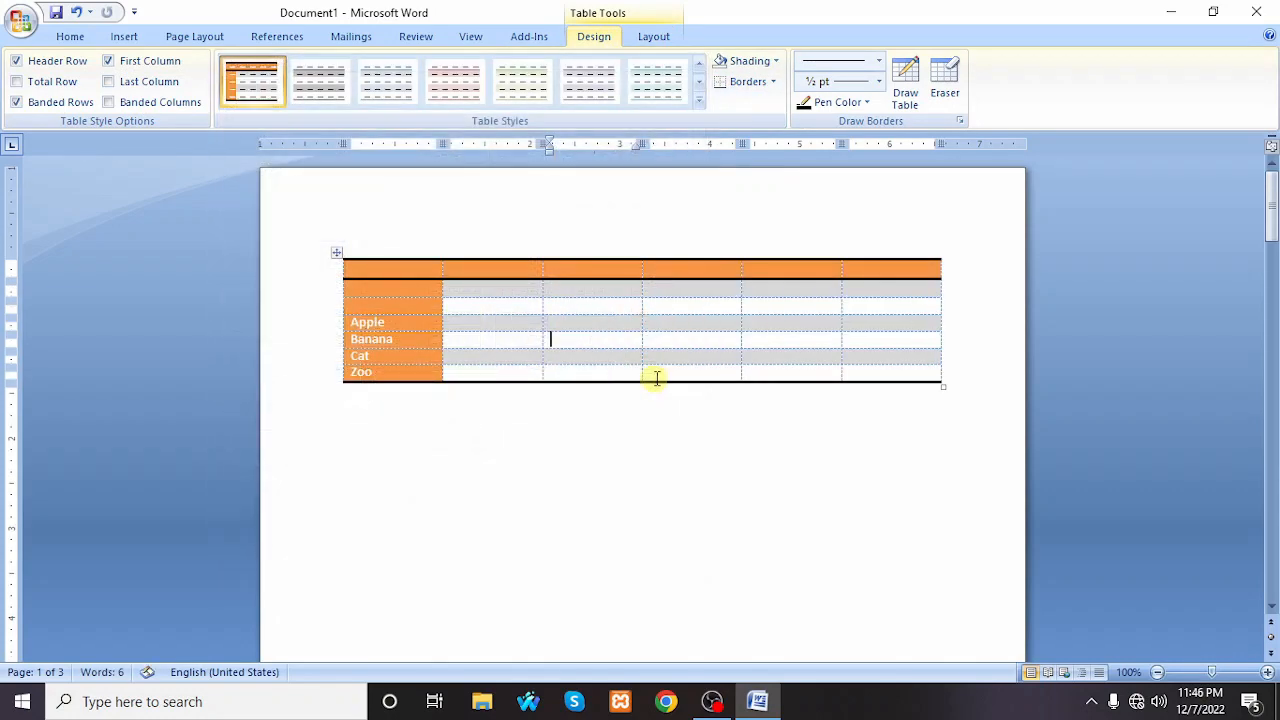
Undo the table styling and the ascending sort
{"action": "key", "text": "ctrl+z"}
{"action": "key", "text": "ctrl+z"}
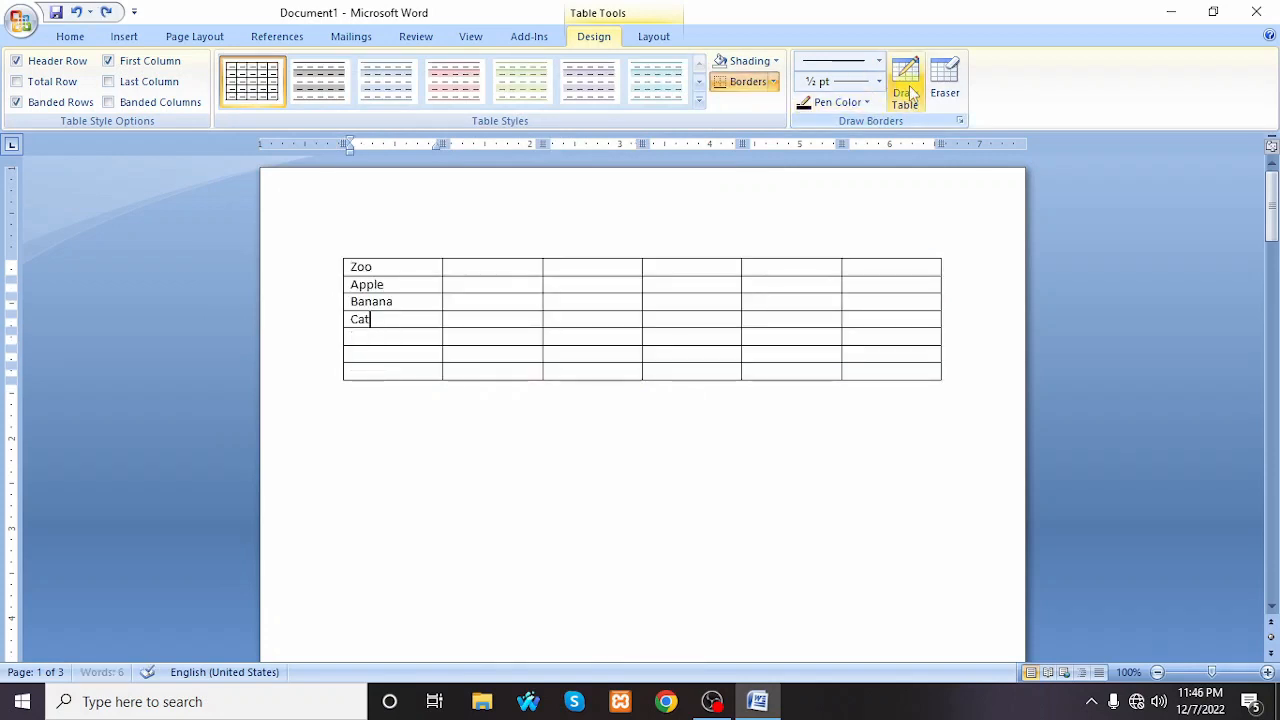
Draw a vertical border through rows two and three of the fourth column, and erase inner borders across columns three to five in the upper rows
{"action": "left_click", "coordinate": [907, 88]}
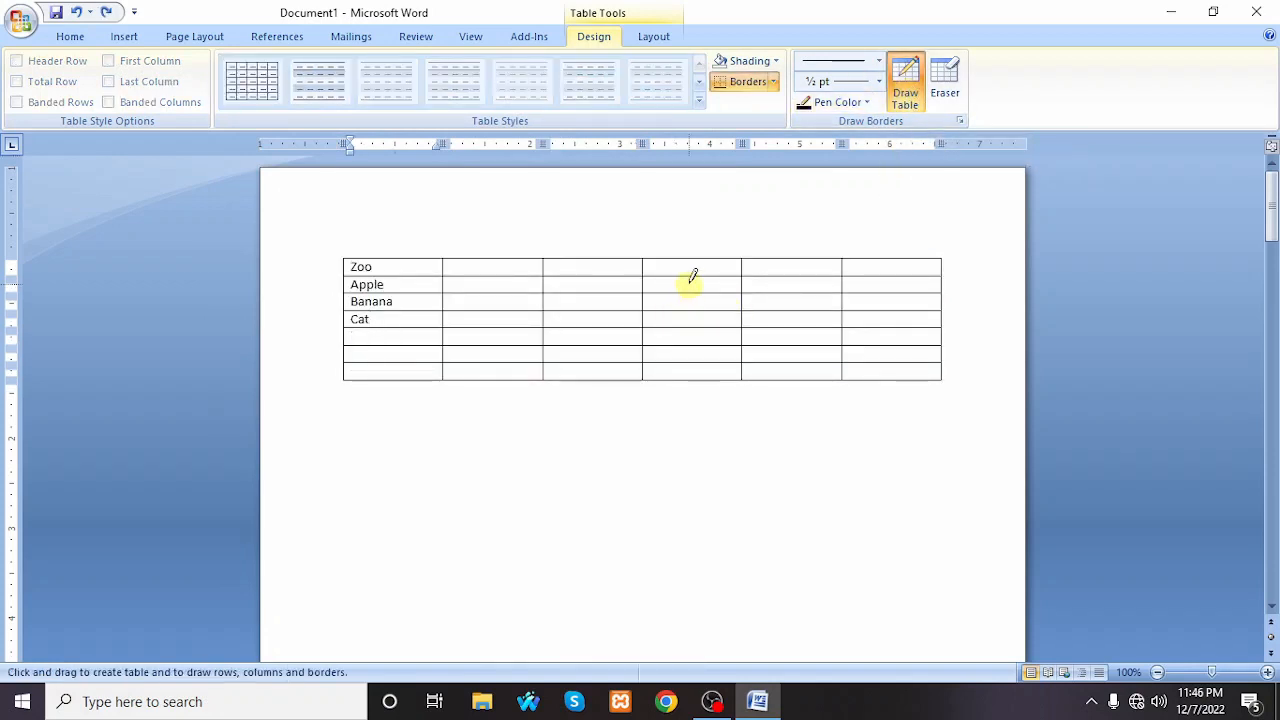
{"action": "left_click_drag", "start_coordinate": [692, 270], "coordinate": [687, 303]}
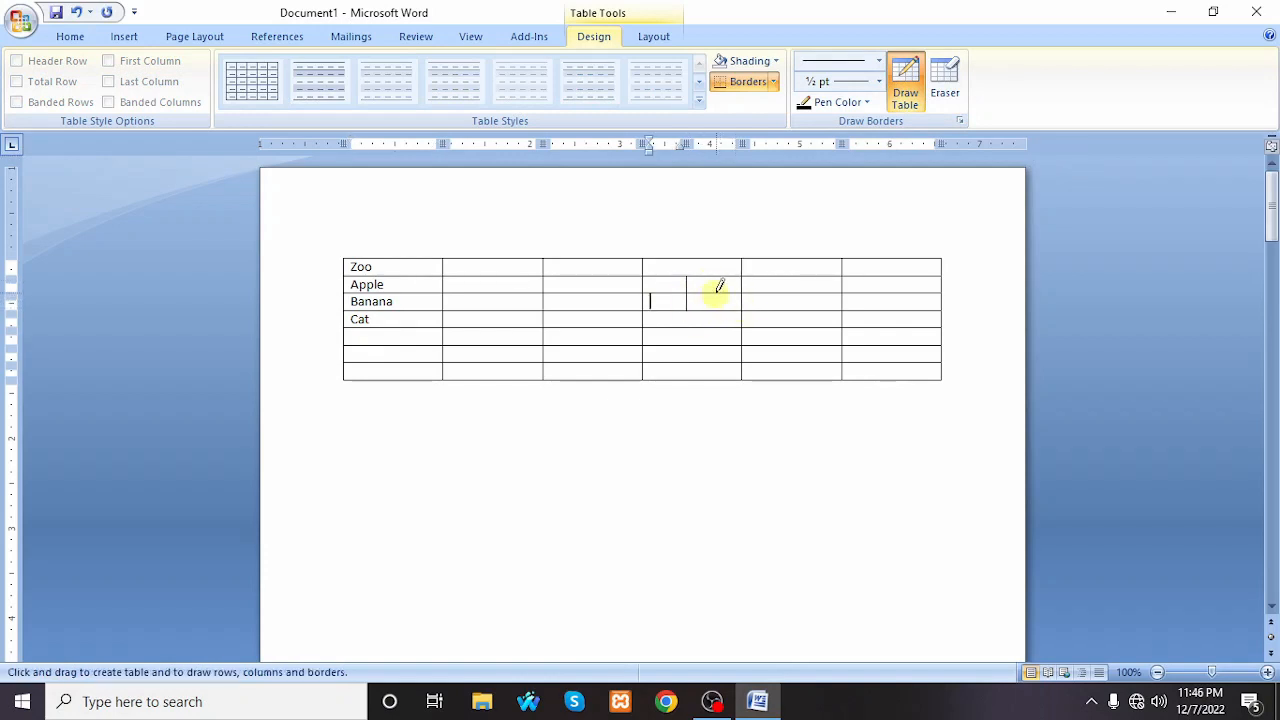
{"action": "left_click", "coordinate": [946, 85]}
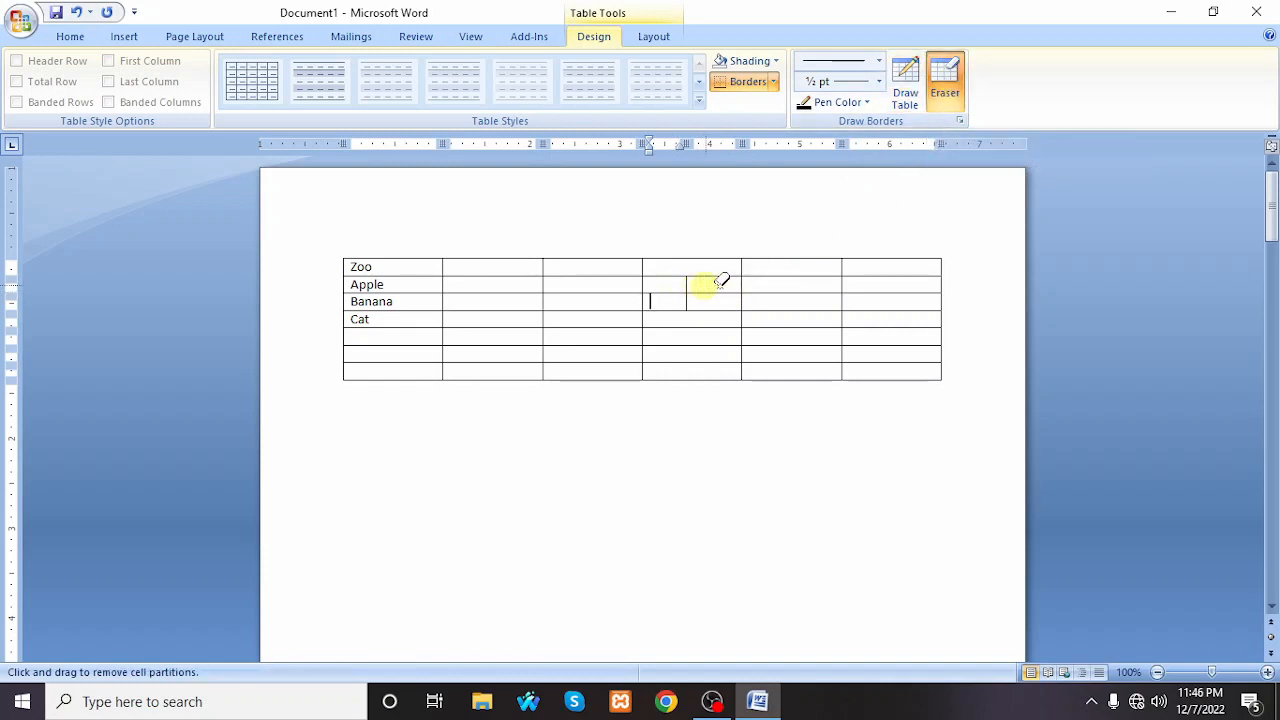
{"action": "mouse_move", "coordinate": [684, 282]}
{"action": "left_mouse_down"}
{"action": "mouse_move", "coordinate": [717, 286]}
{"action": "mouse_move", "coordinate": [700, 297]}
{"action": "mouse_move", "coordinate": [743, 277]}
{"action": "mouse_move", "coordinate": [778, 304]}
{"action": "mouse_move", "coordinate": [751, 337]}
{"action": "left_mouse_up"}
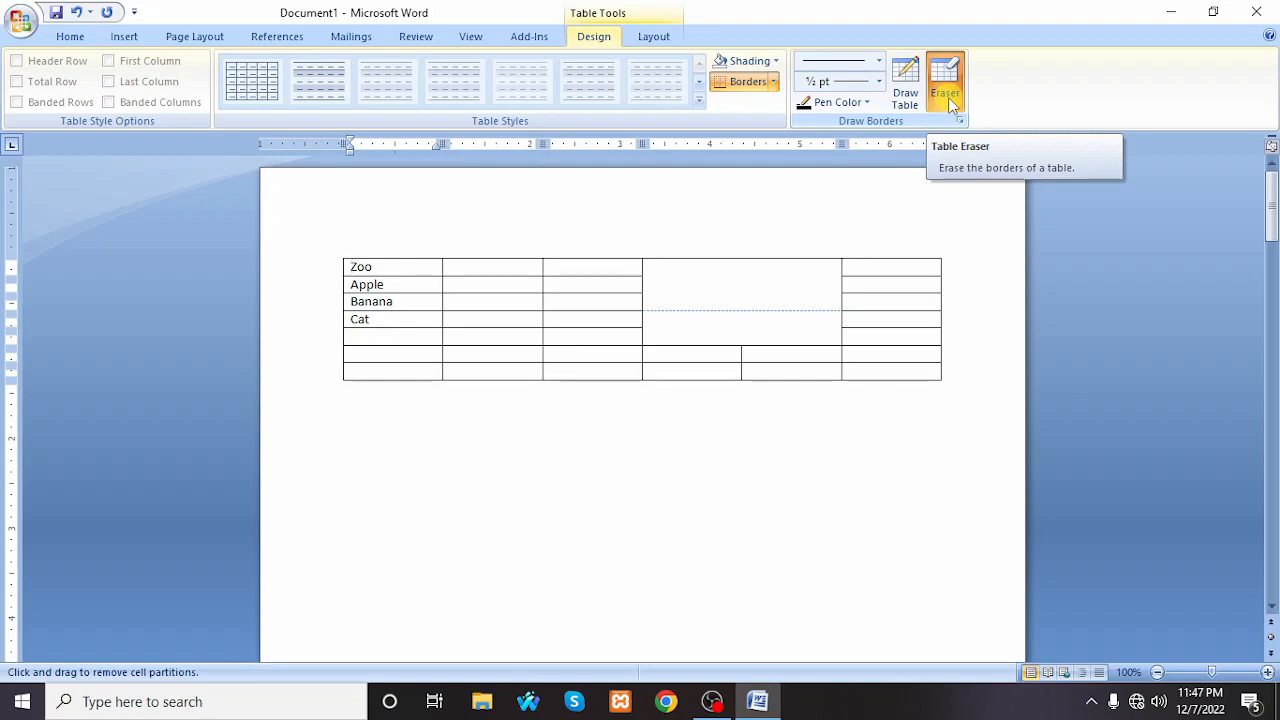
{"action": "left_click", "coordinate": [653, 36]}
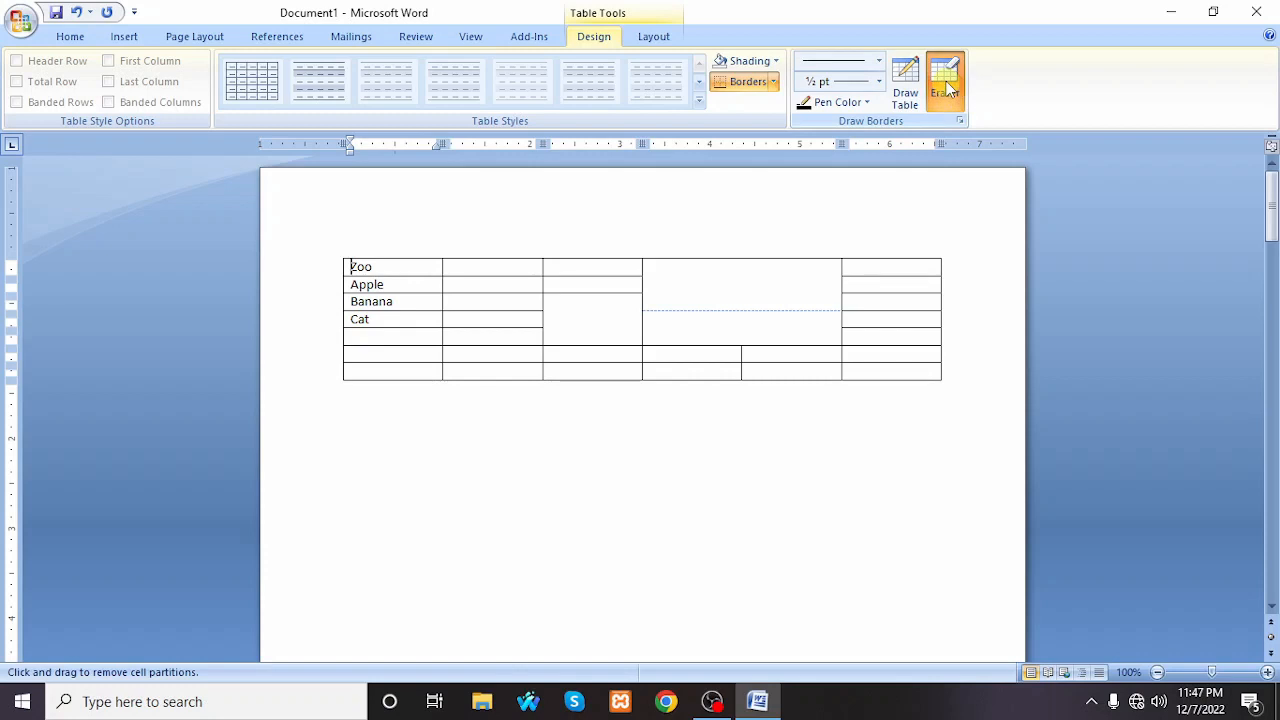
{"action": "left_click", "coordinate": [947, 88]}
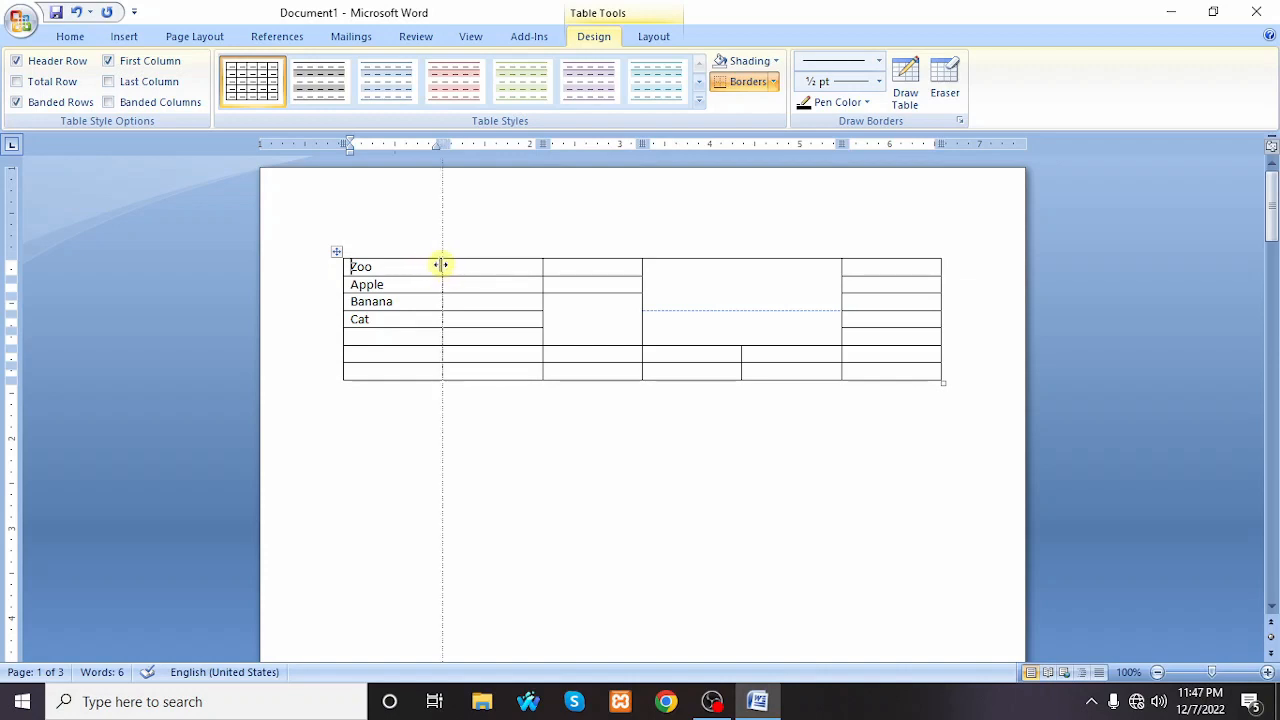
Widen the table's first column to about 2 inches and increase the first row's height to about 1 inch
{"action": "left_click_drag", "start_coordinate": [441, 265], "coordinate": [524, 262]}
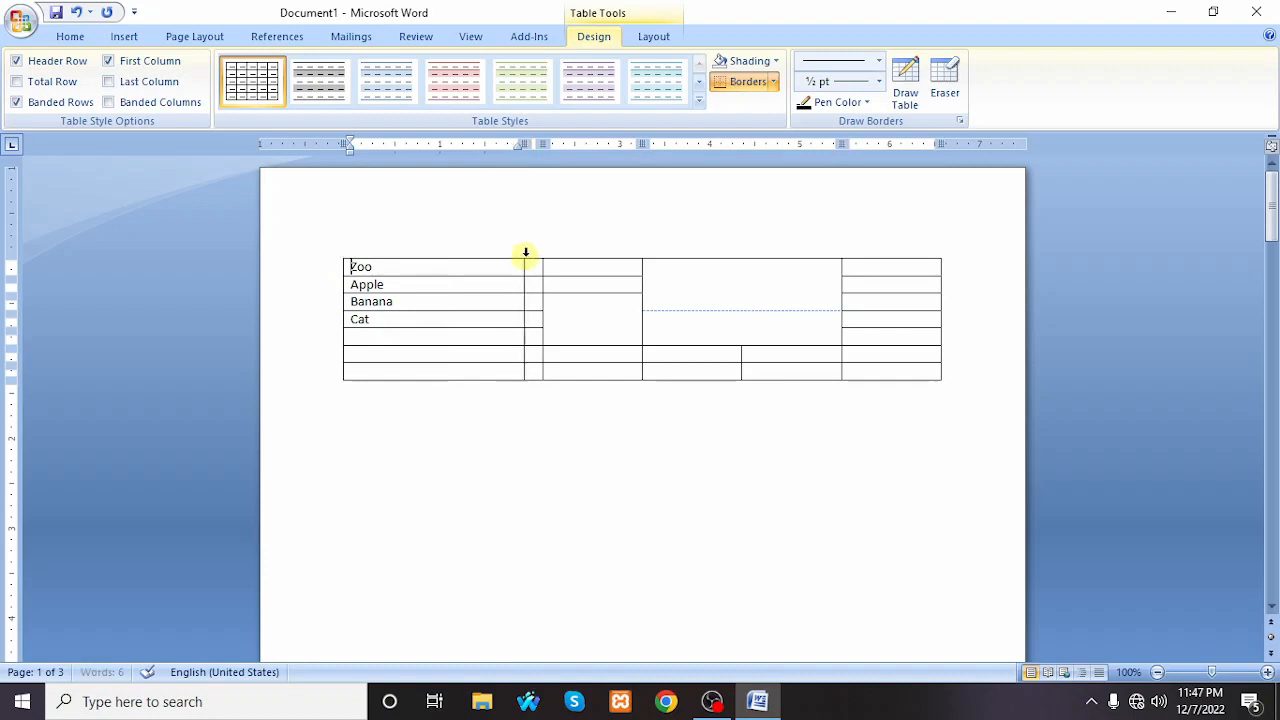
{"action": "left_click", "coordinate": [429, 261]}
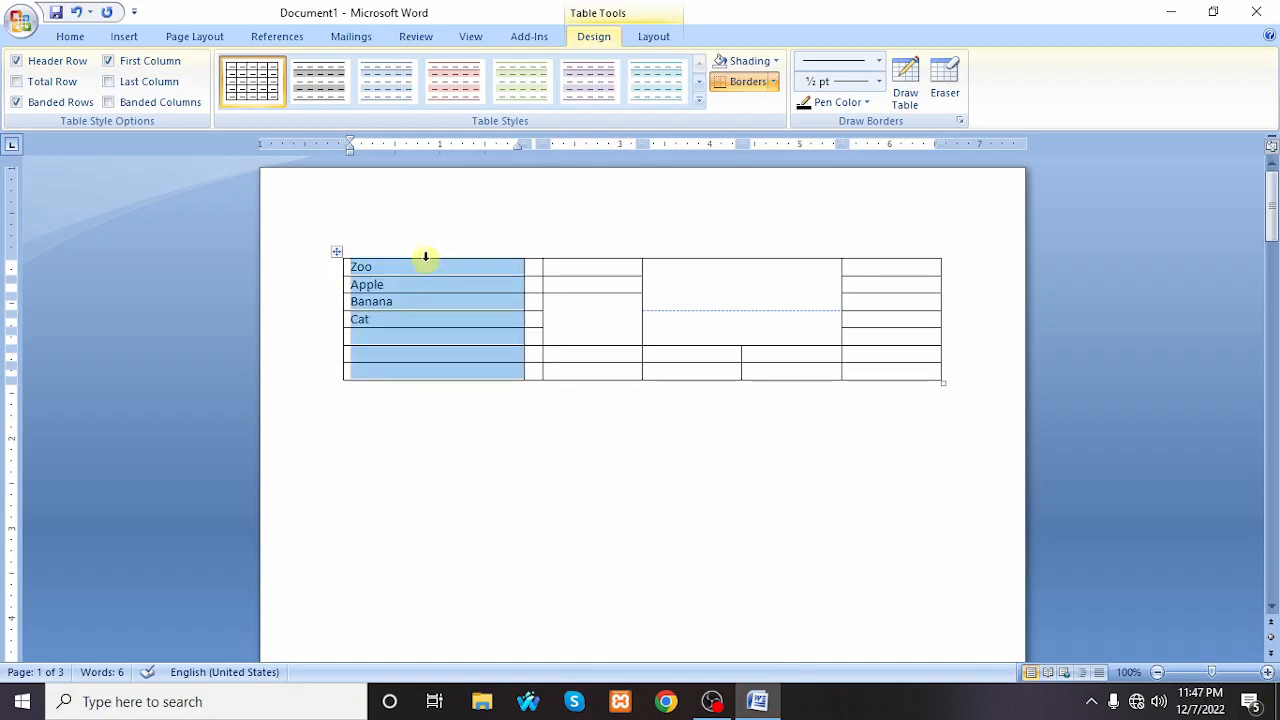
{"action": "left_click_drag", "start_coordinate": [424, 275], "coordinate": [430, 348]}
{"action": "left_click", "coordinate": [412, 300]}
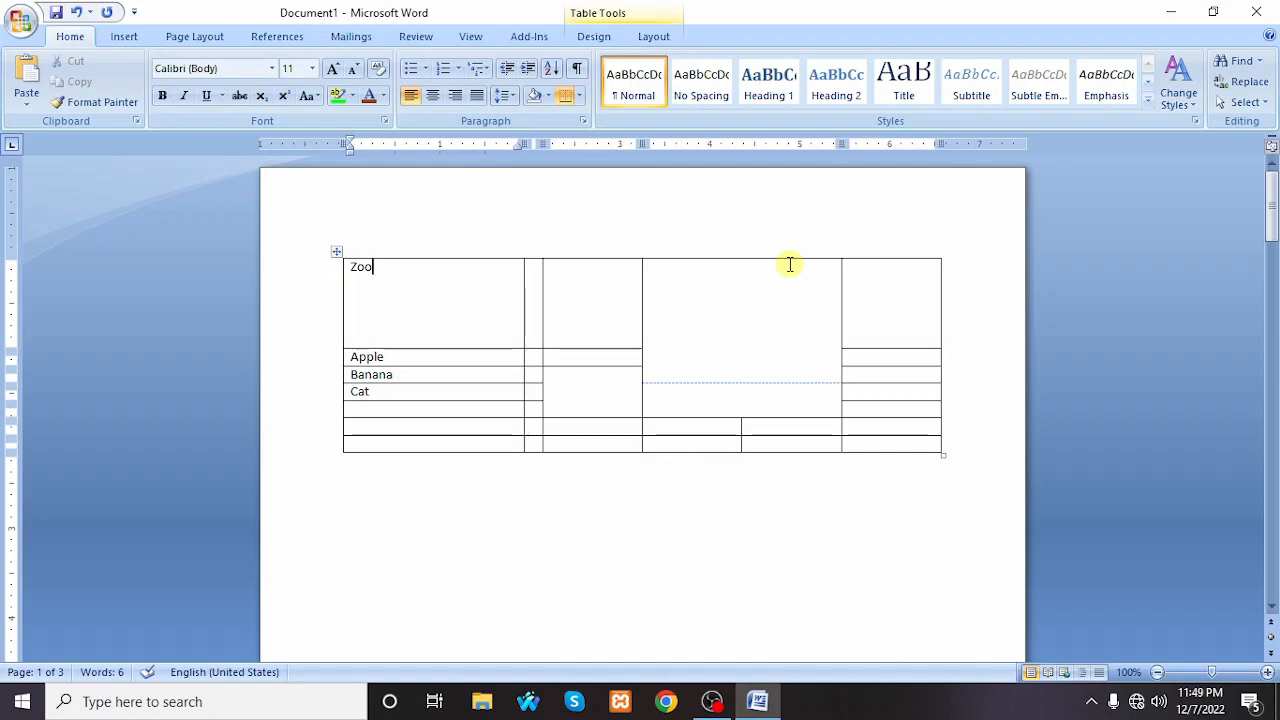
{"action": "left_click", "coordinate": [712, 701]}
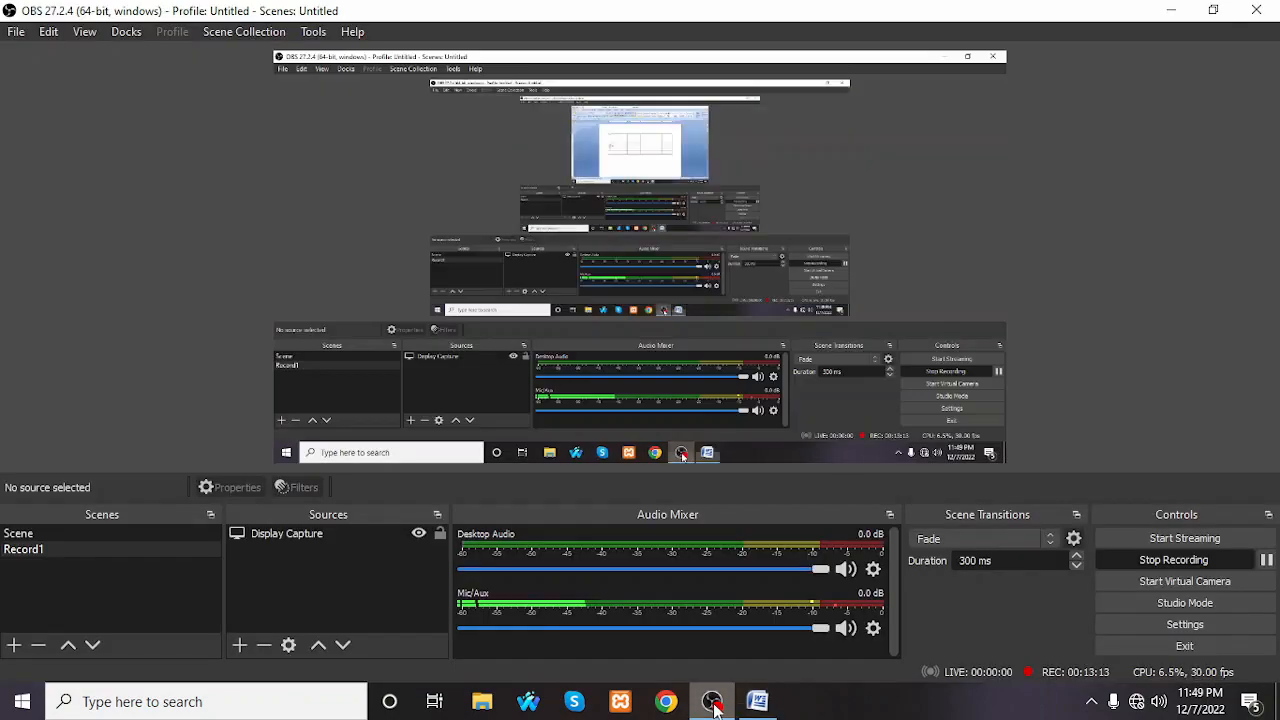